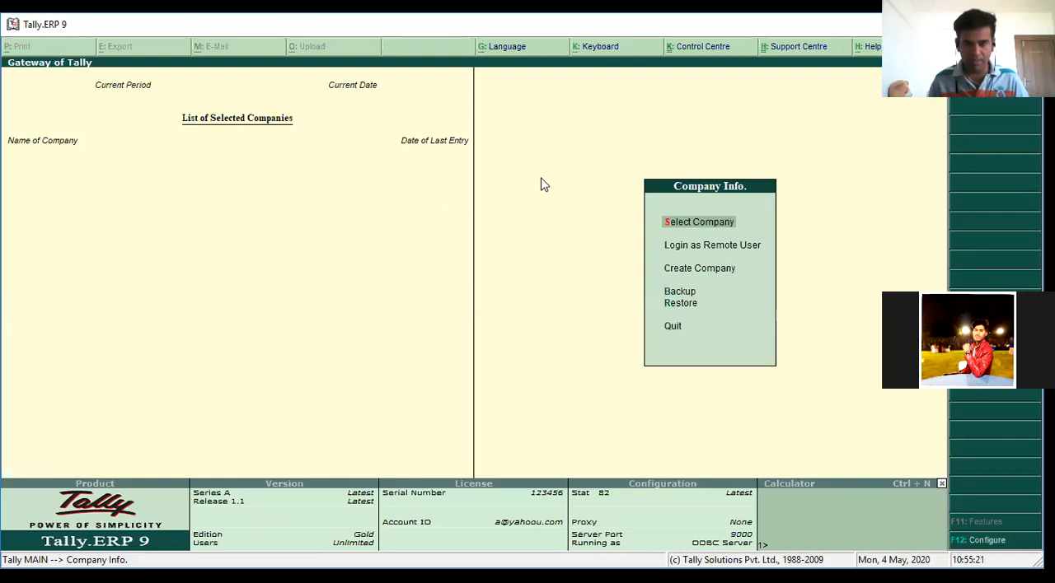
# Start creating a new company with North End Coldy as its name and mailing name
pyautogui.press('Down')
pyautogui.press('Down')
pyautogui.press('Return')
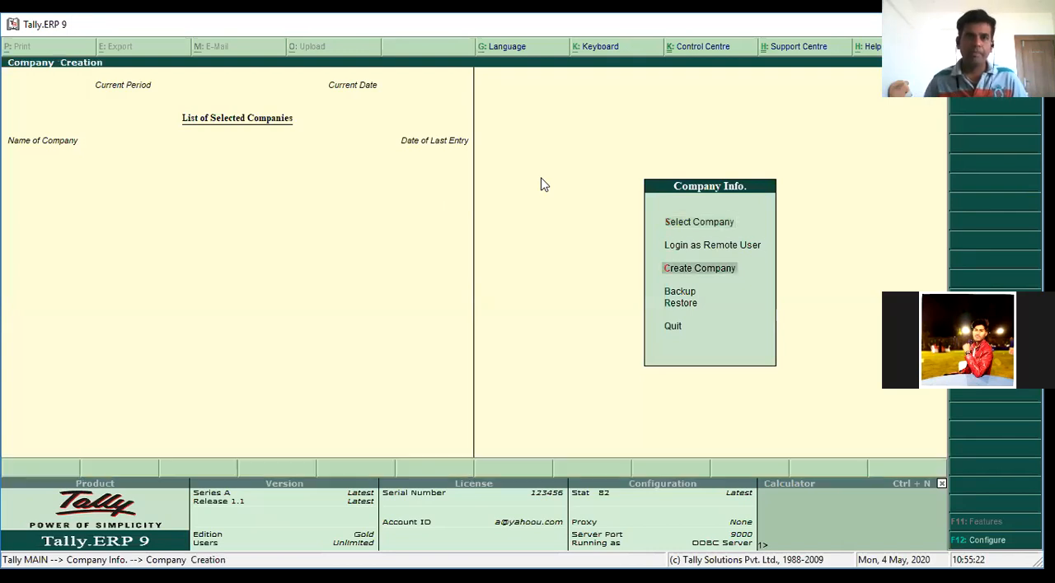
pyautogui.write('N')
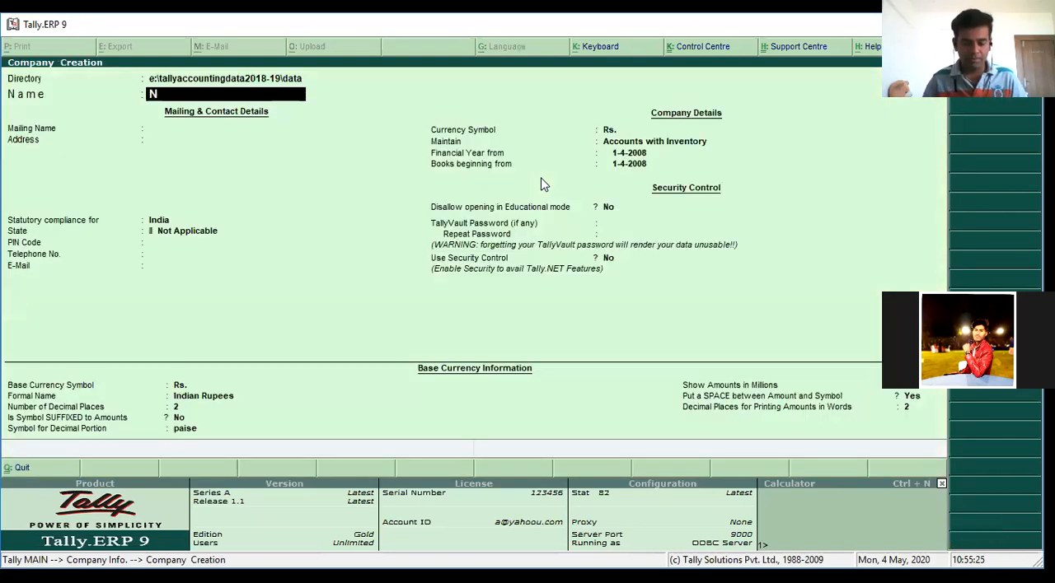
pyautogui.write('orth End')
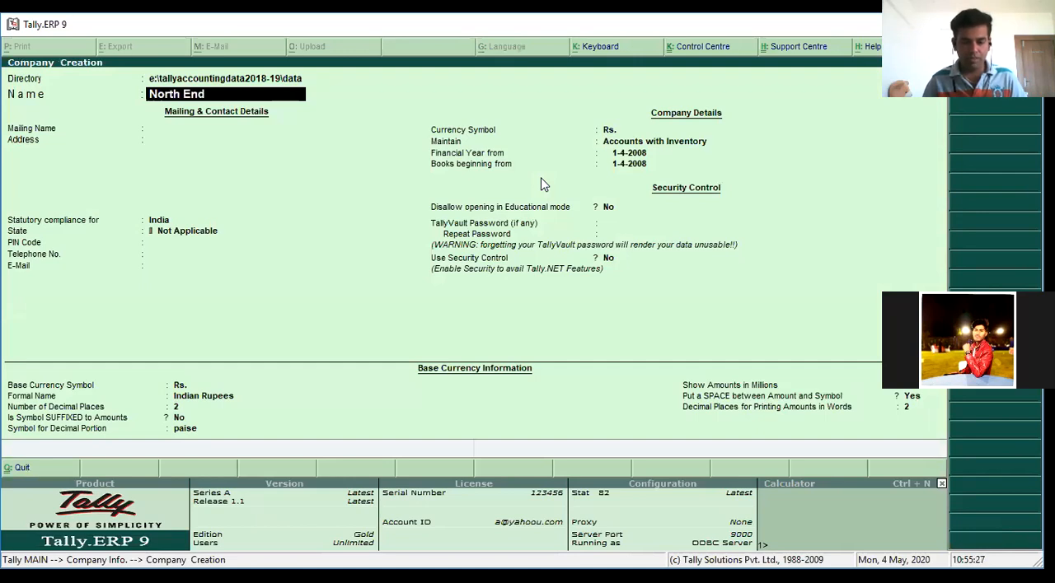
pyautogui.write(' Coldy')
pyautogui.press('Return')
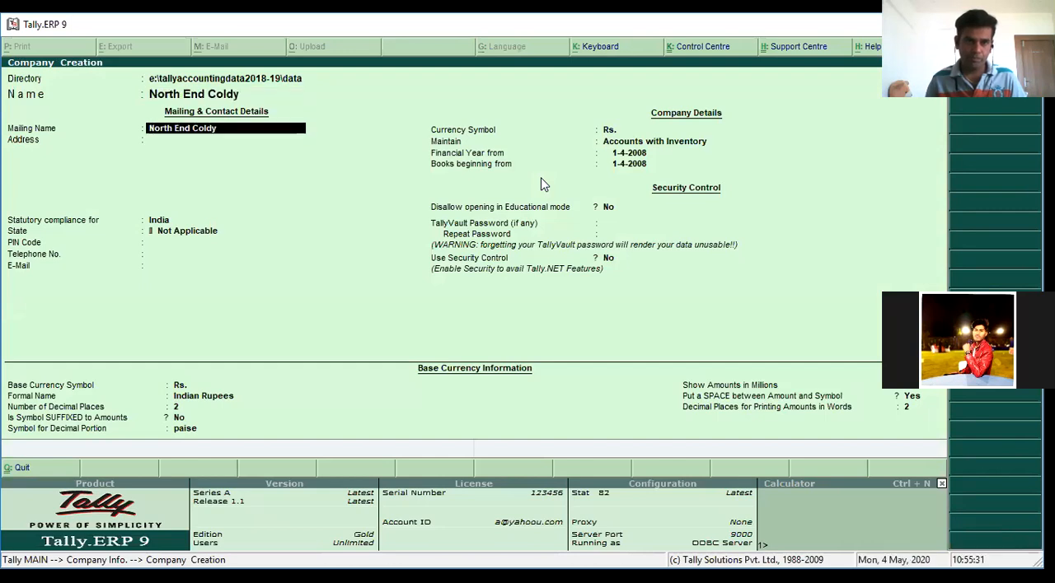
pyautogui.press('Return')
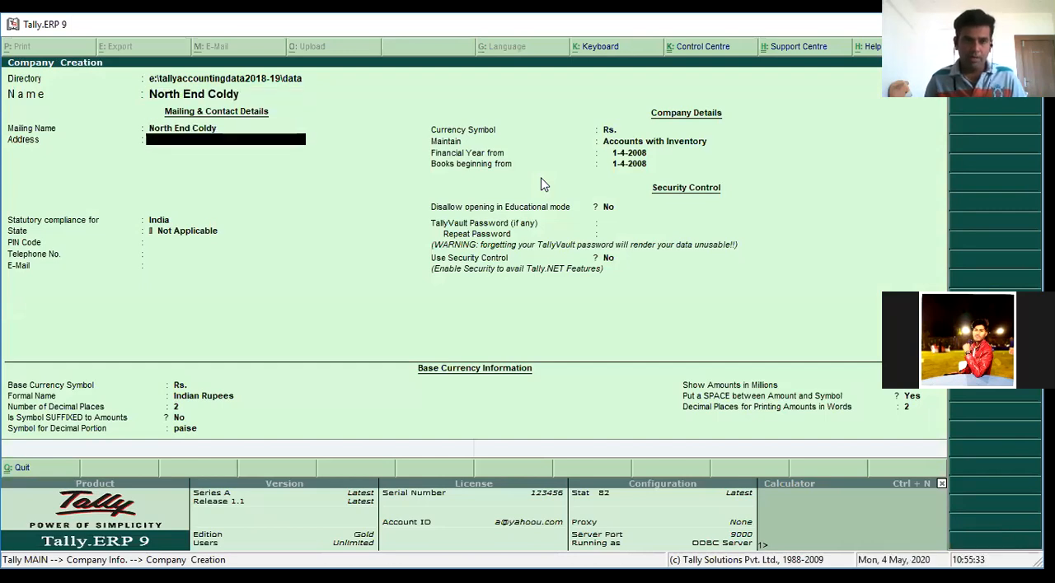
# Enter Udaipur as the company address and choose Rajasthan as the state, leaving PIN code, telephone and e-mail blank
pyautogui.write('Udaipur')
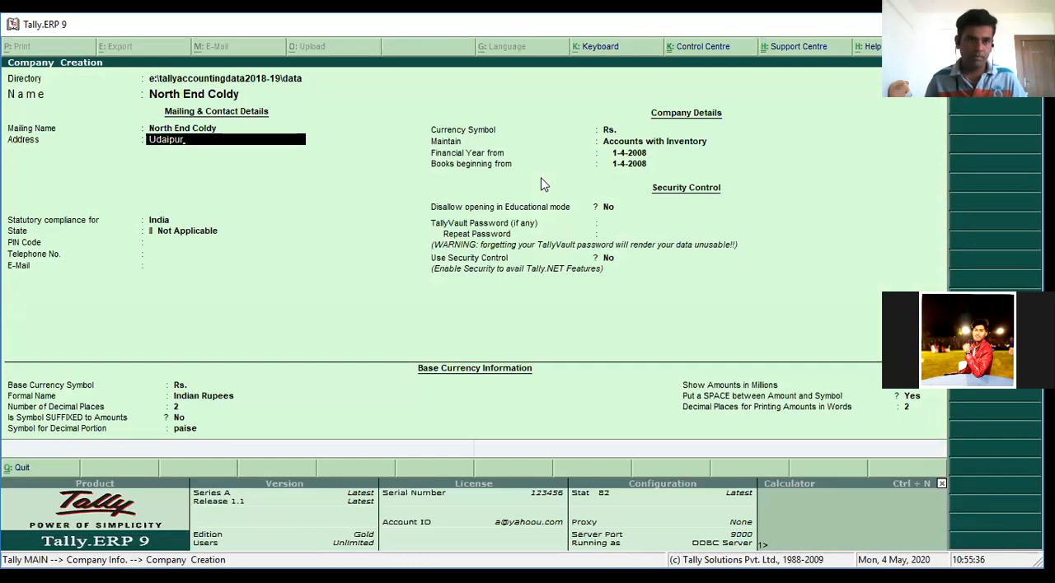
pyautogui.press('Return')
pyautogui.press('Return')
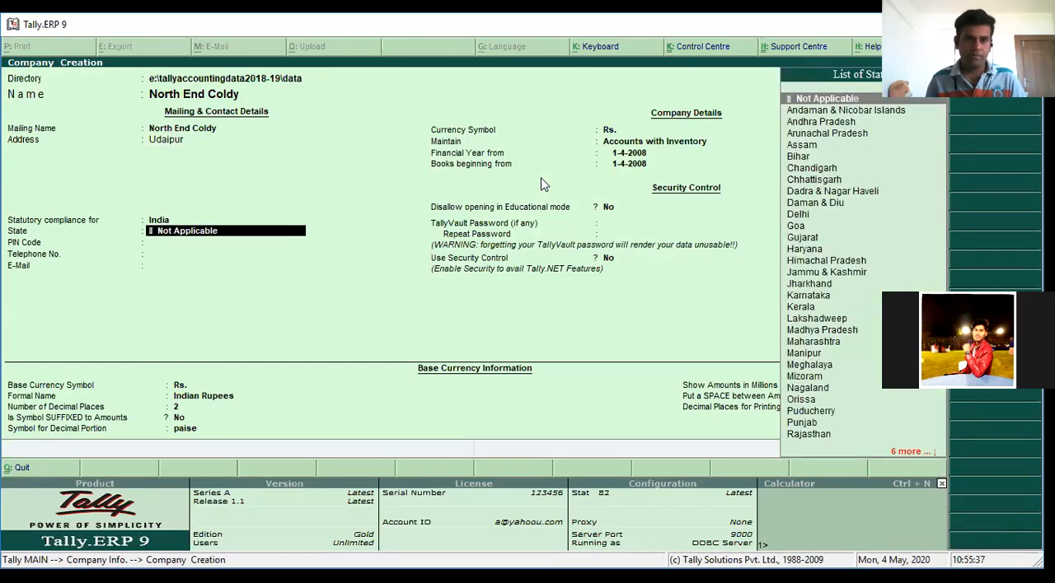
pyautogui.write('r')
pyautogui.press('Return')
pyautogui.press('Return')
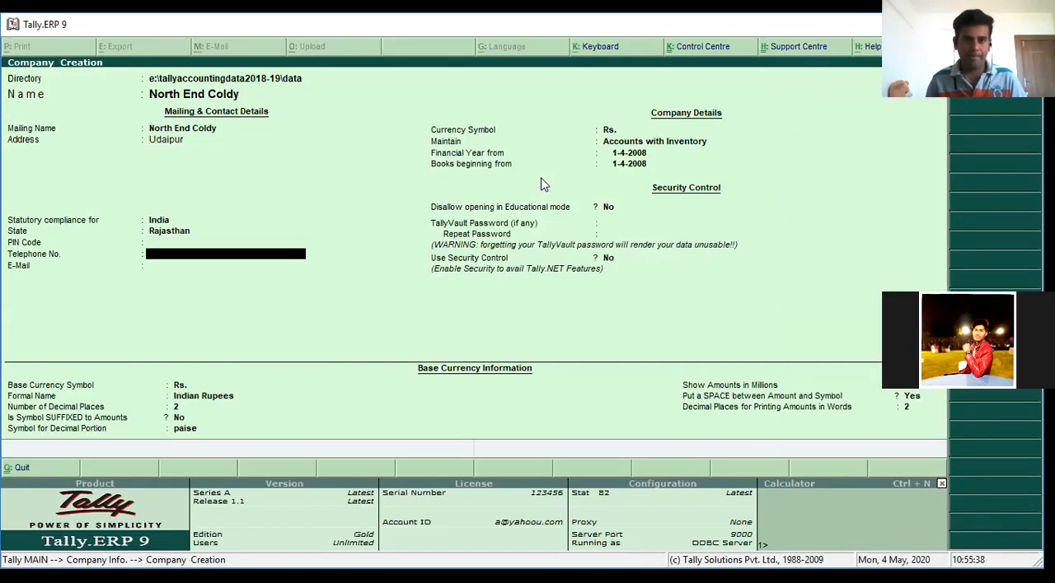
pyautogui.press('Return')
pyautogui.press('Return')
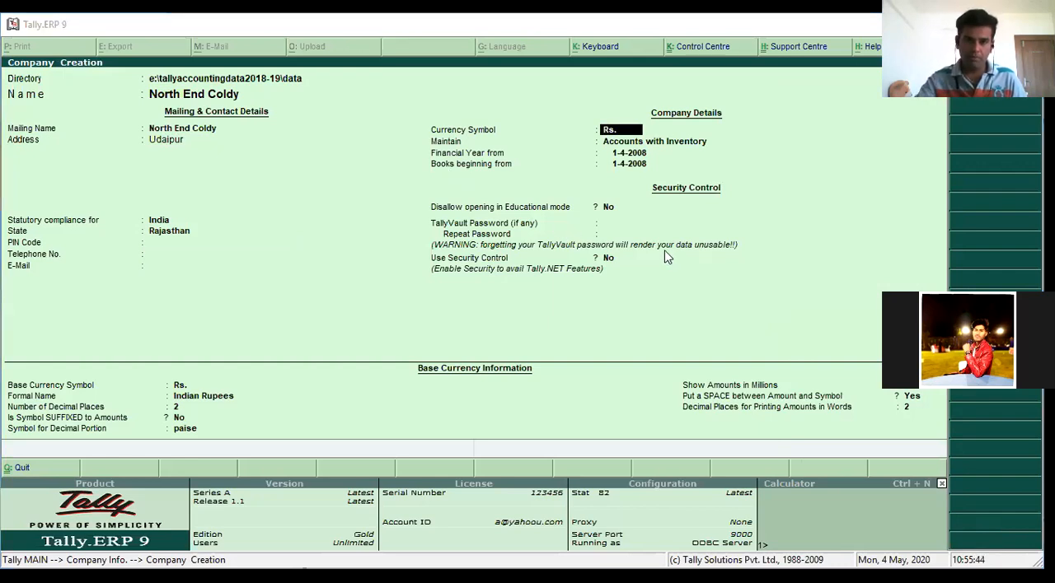
# Keep the company type as Accounts with Inventory and set the financial year to start from 1-4-2020
pyautogui.click(354, 196)
pyautogui.press('Return')
pyautogui.press('Return')
pyautogui.press('Return')
pyautogui.press('Return')
pyautogui.press('Return')
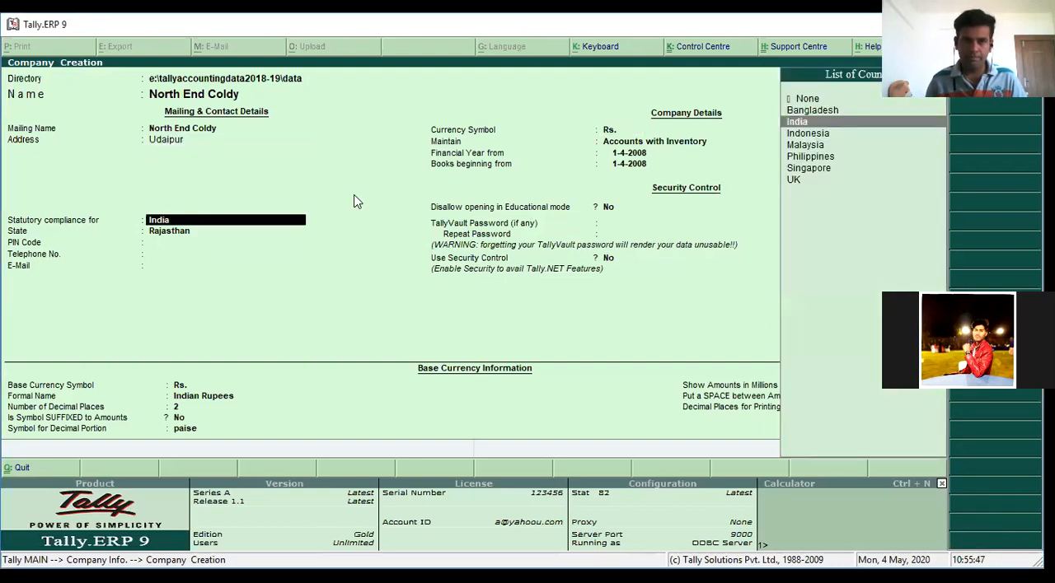
pyautogui.press('Return')
pyautogui.press('Return')
pyautogui.press('Return')
pyautogui.press('Return')
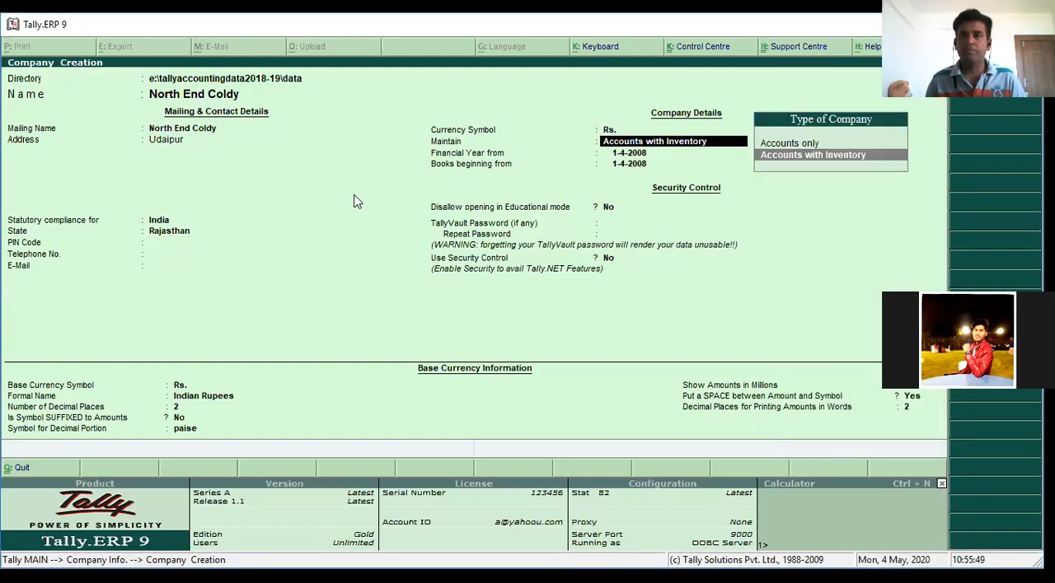
pyautogui.write('1-4-')
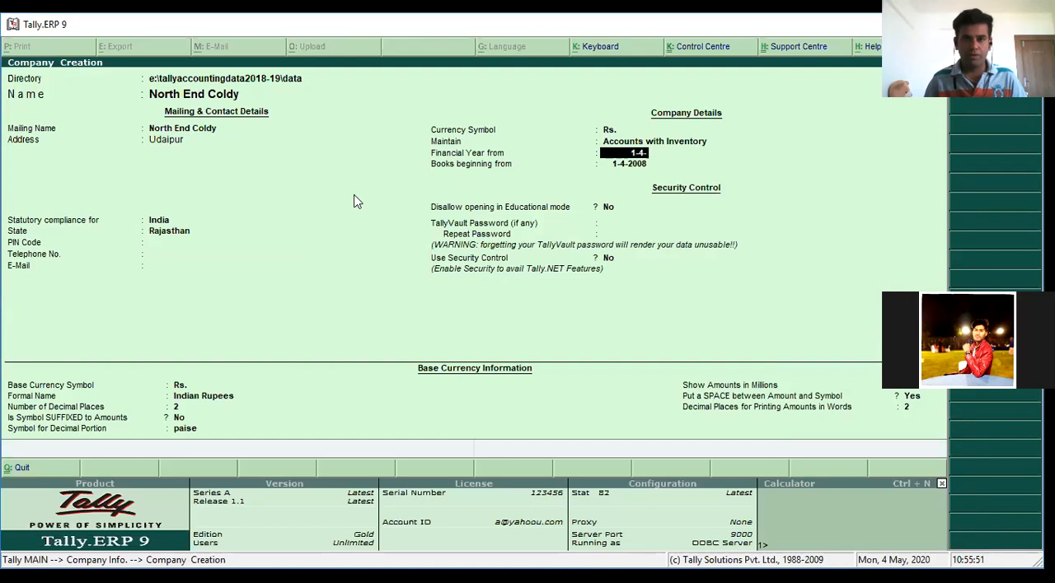
pyautogui.write('2020')
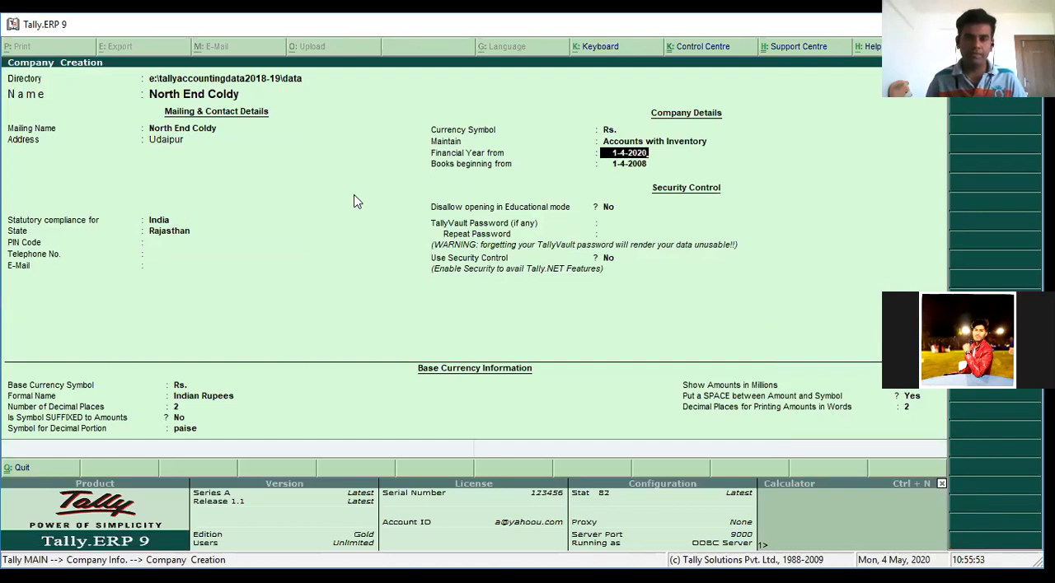
pyautogui.press('Return')
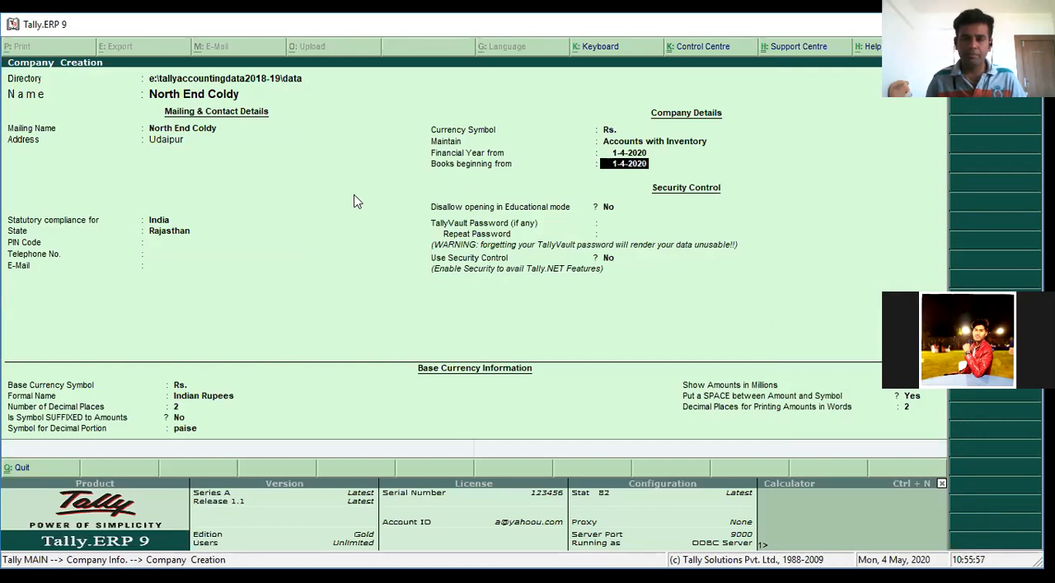
# Accept the books beginning date and the default security and base currency settings, and save the new company
pyautogui.press('Return')
pyautogui.press('Return')
pyautogui.press('Return')
pyautogui.press('Return')
pyautogui.press('Return')
pyautogui.press('Return')
pyautogui.press('Return')
pyautogui.press('Return')
pyautogui.press('Return')
pyautogui.press('Return')
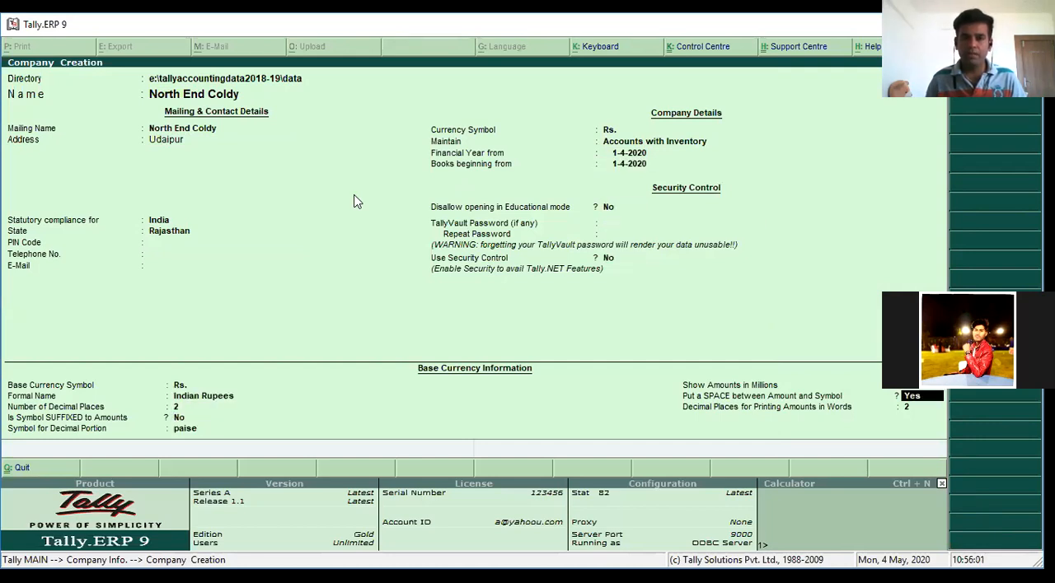
pyautogui.press('Return')
pyautogui.press('Return')
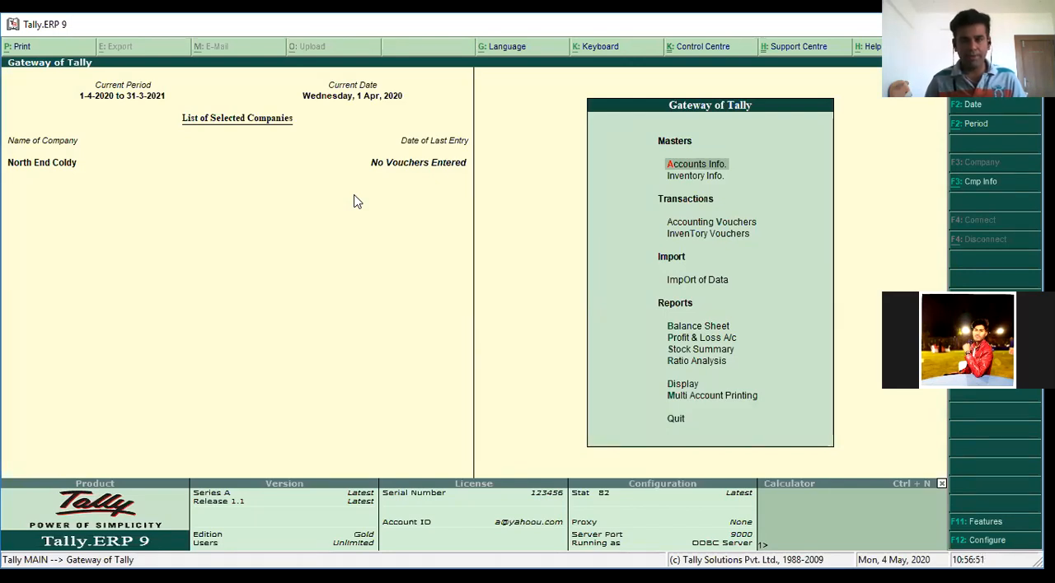
# In the company's accounting features, set Integrate Accounts and Inventory to No and keep the other general, outstandings and cost centre settings
pyautogui.press('F11')
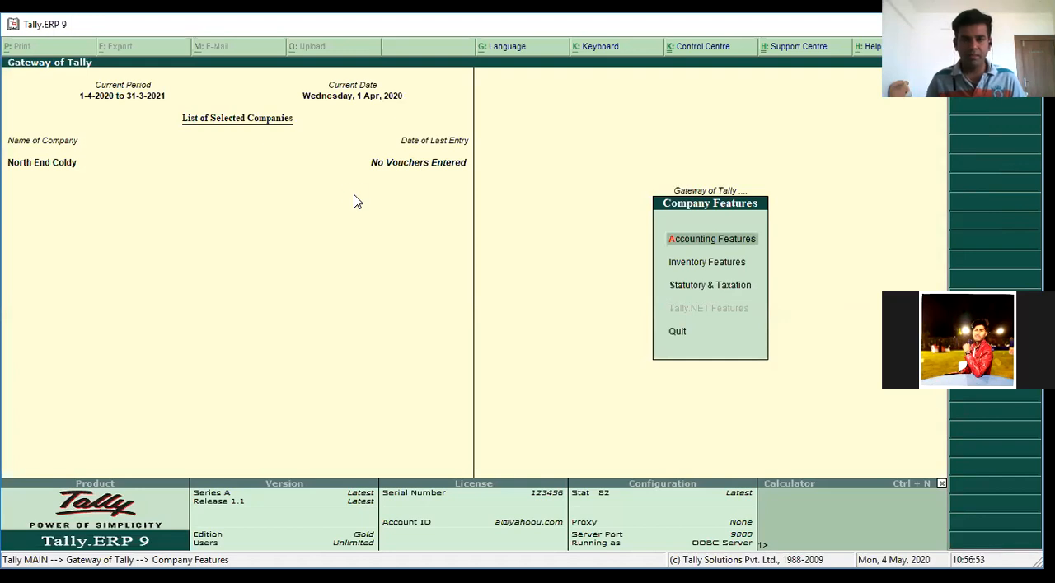
pyautogui.press('Return')
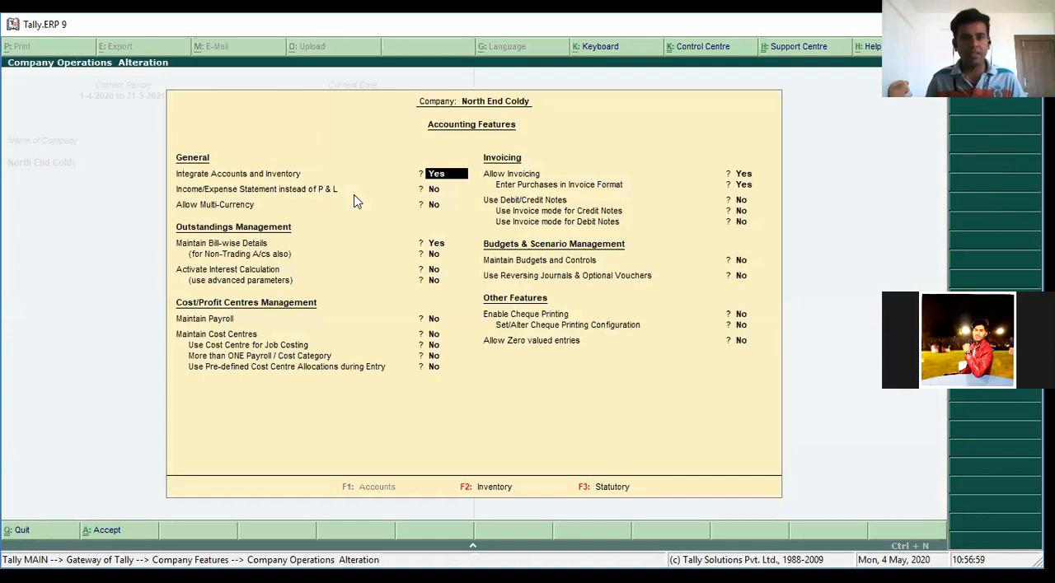
pyautogui.write('n')
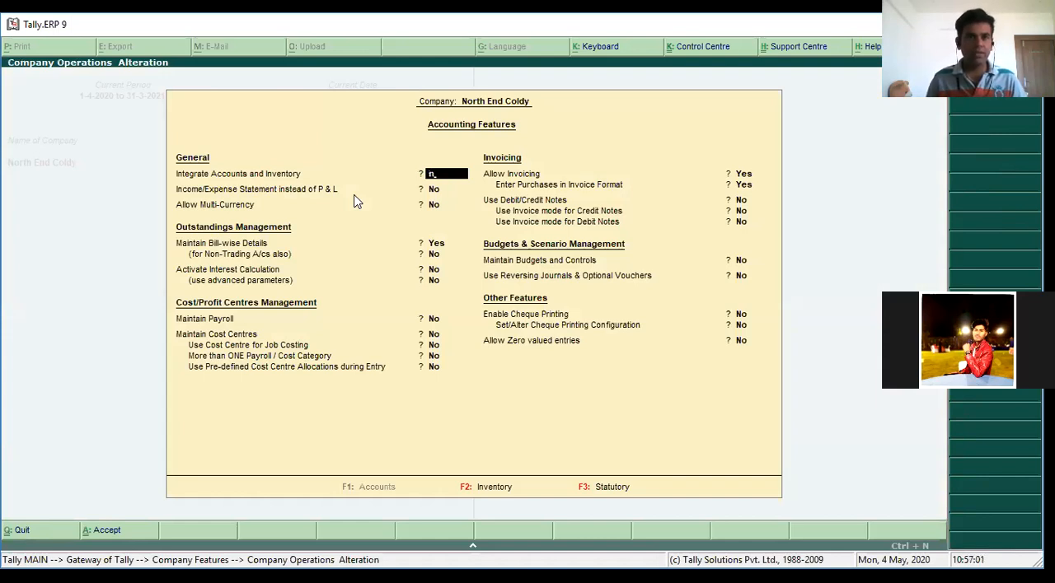
pyautogui.press('Return')
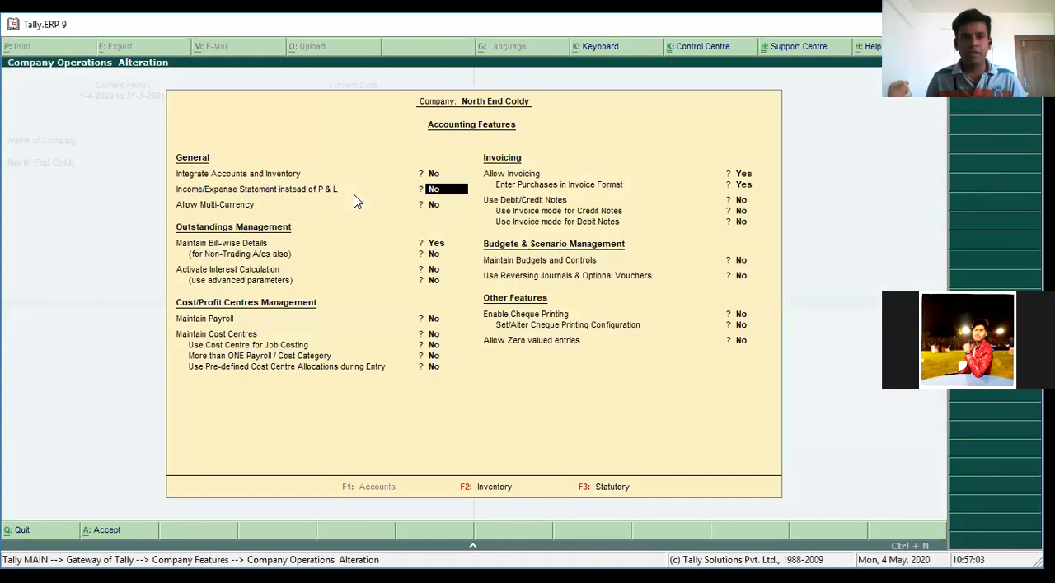
pyautogui.press('Return')
pyautogui.press('Return')
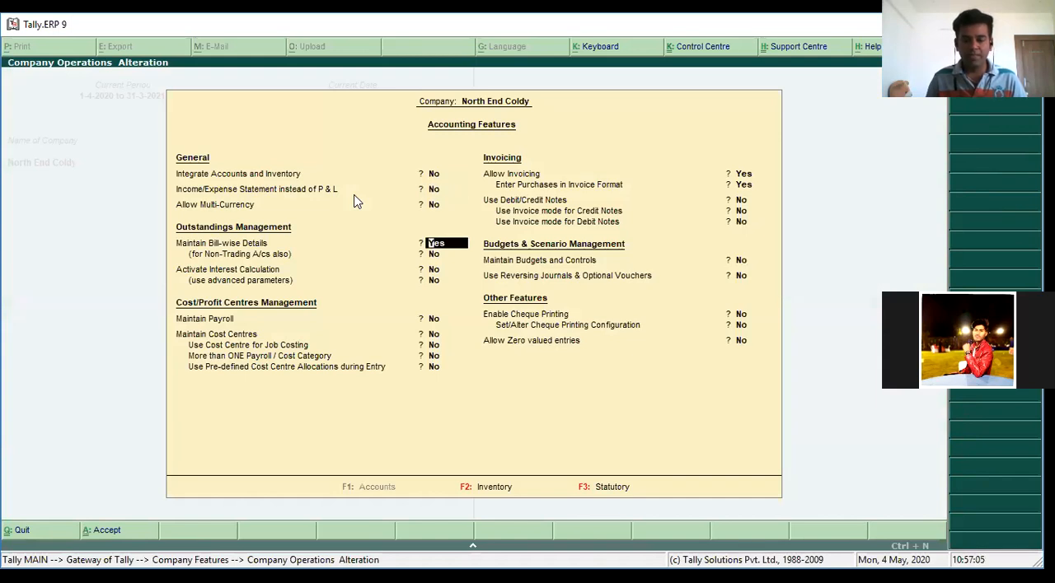
pyautogui.press('Return')
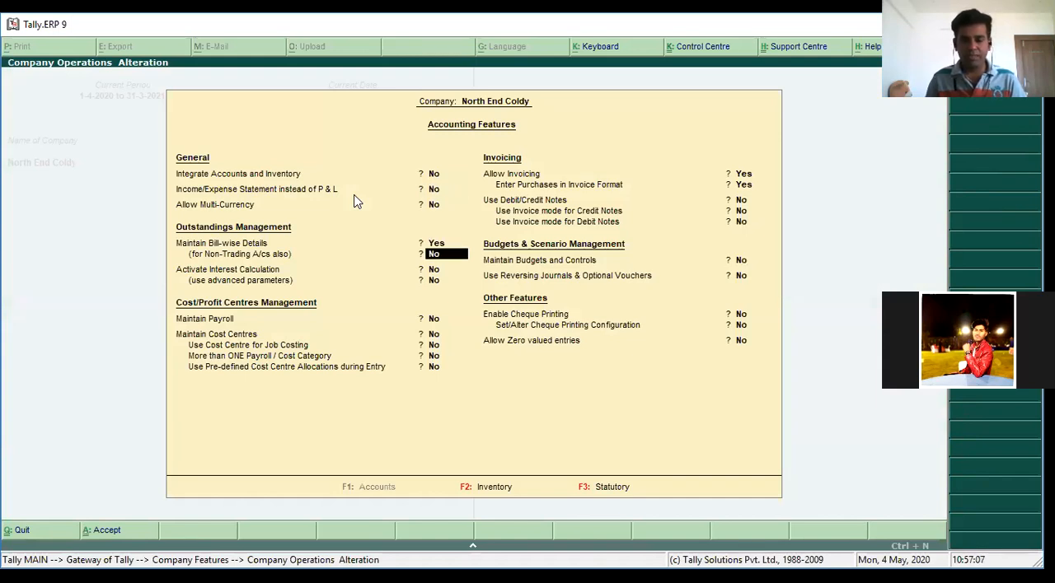
# Set Allow Invoicing to No, keep the remaining accounting features, save them and return to the Gateway of Tally
pyautogui.press('Return')
pyautogui.press('Return')
pyautogui.press('Return')
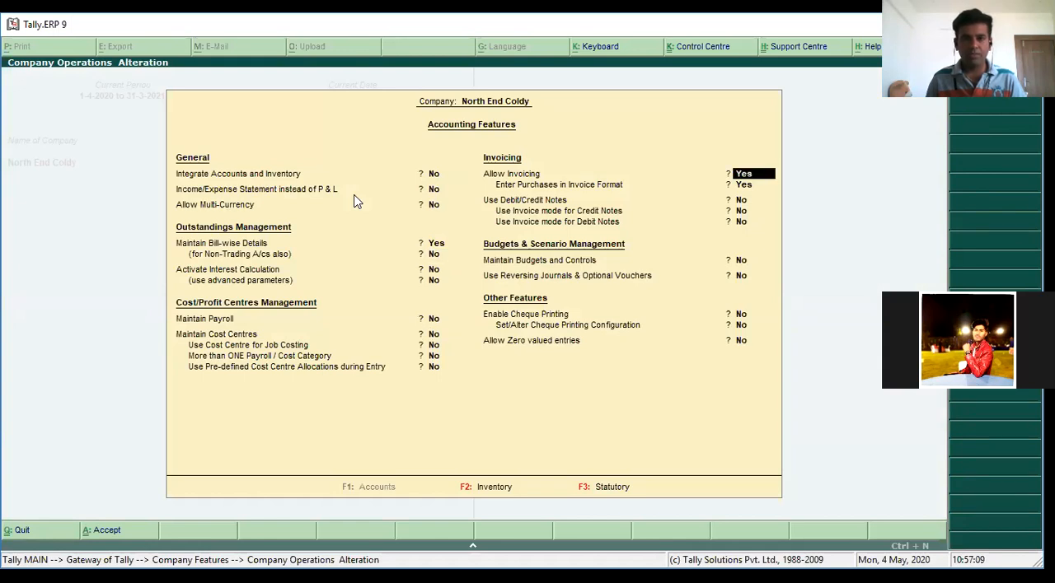
pyautogui.press('n')
pyautogui.press('Return')
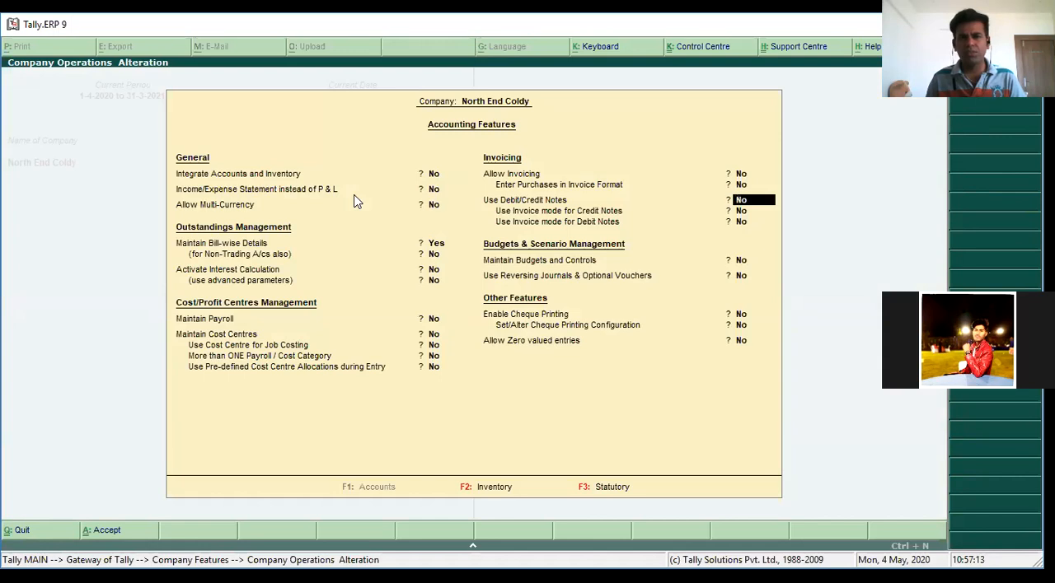
pyautogui.press('Return')
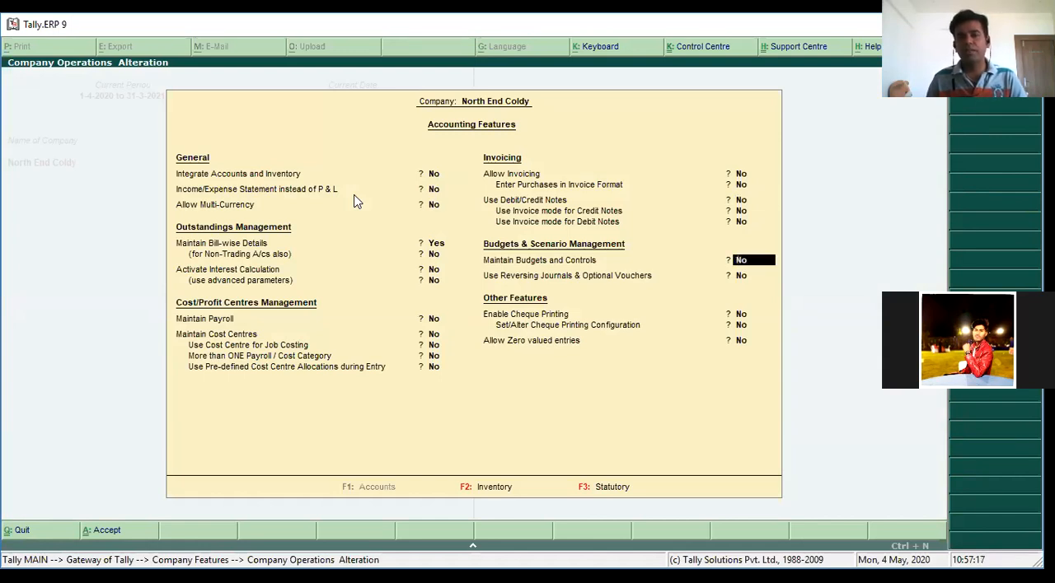
pyautogui.press('Return')
pyautogui.press('Return')
pyautogui.press('Return')
pyautogui.press('Return')
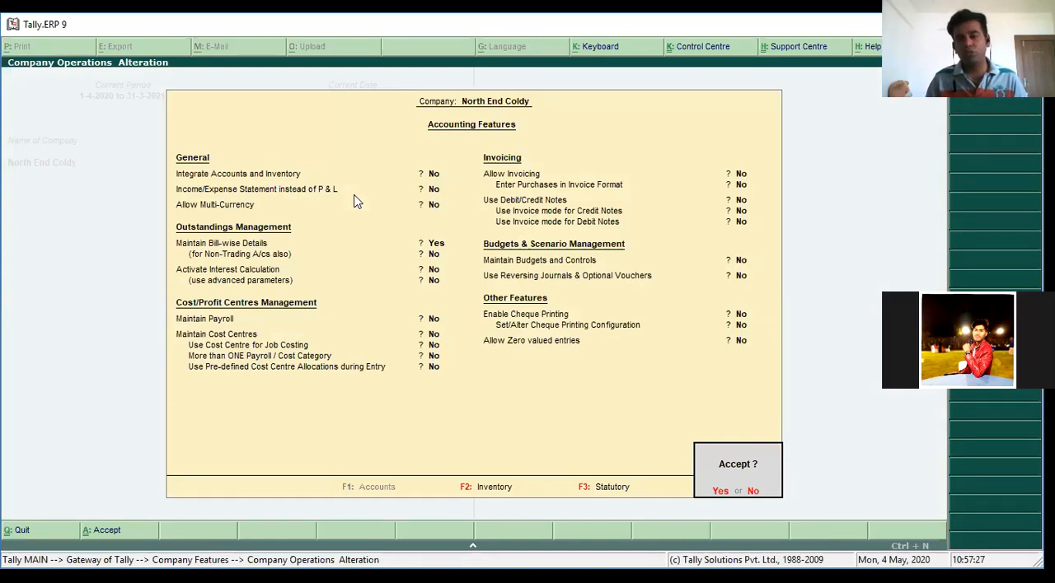
pyautogui.press('Return')
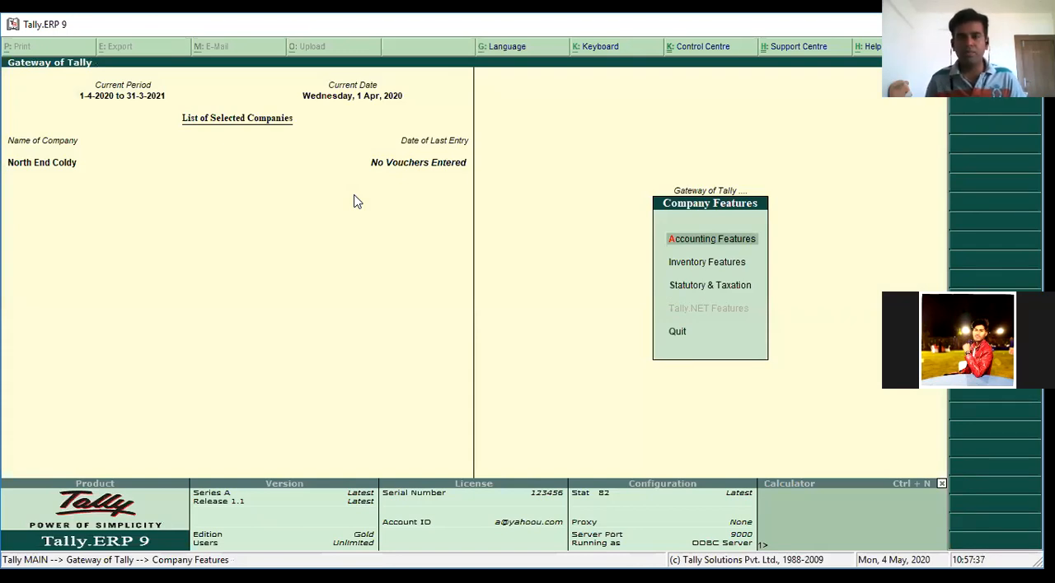
pyautogui.press('Escape')
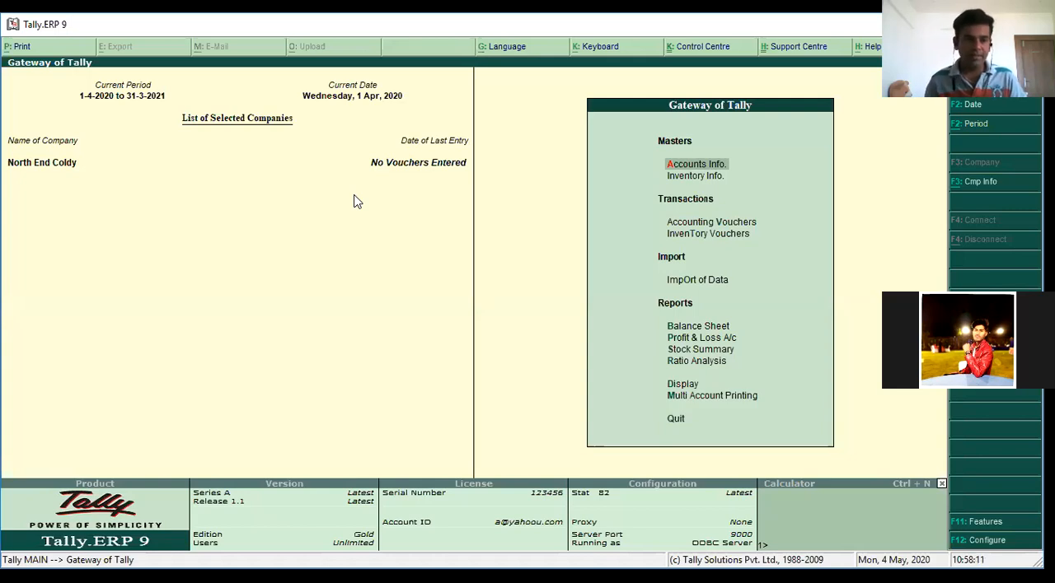
# Open the creation form for multiple ledgers under All Items
pyautogui.press('Return')
pyautogui.press('Down')
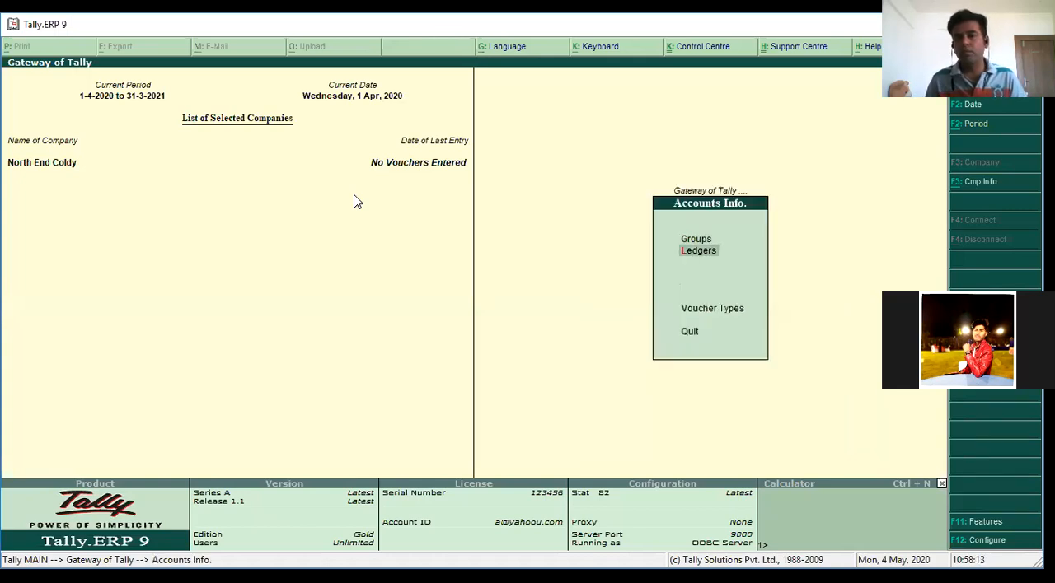
pyautogui.press('Return')
pyautogui.press('Down')
pyautogui.press('Down')
pyautogui.press('Down')
pyautogui.press('Return')
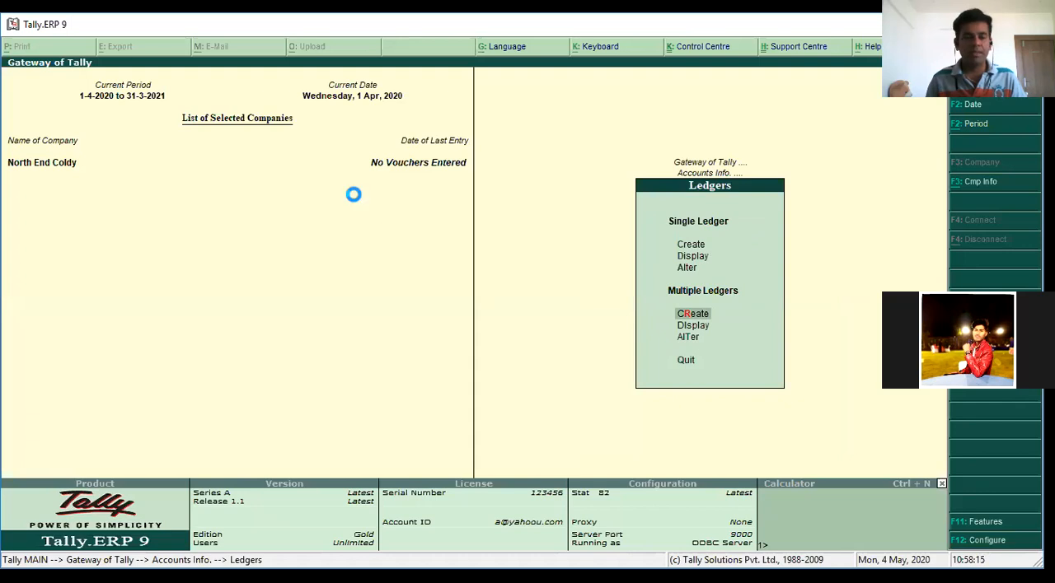
pyautogui.press('Return')
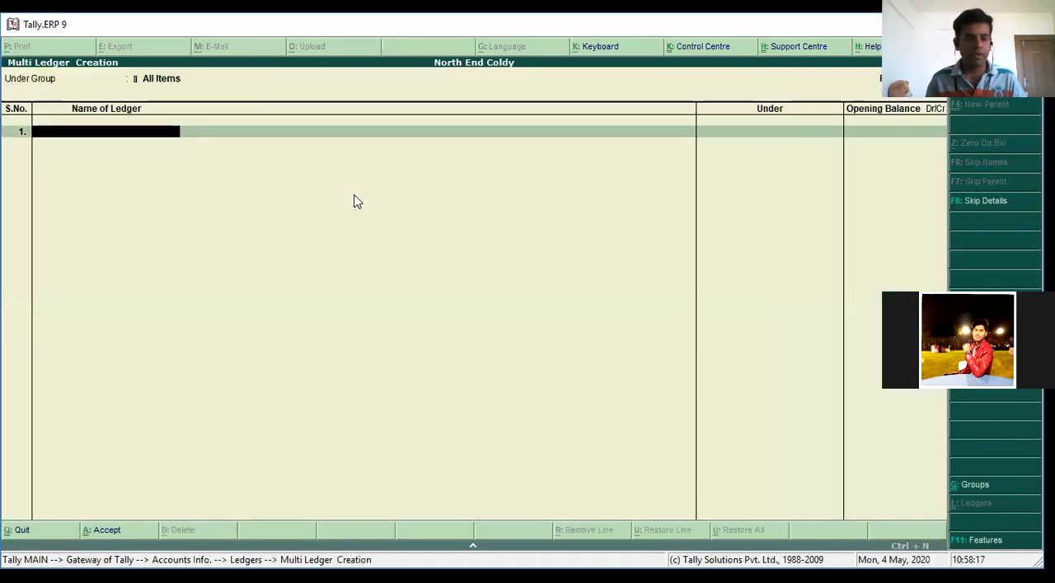
# Add a ledger in the business owner's name under Capital Account, leaving its opening balance empty
pyautogui.write('Mr.')
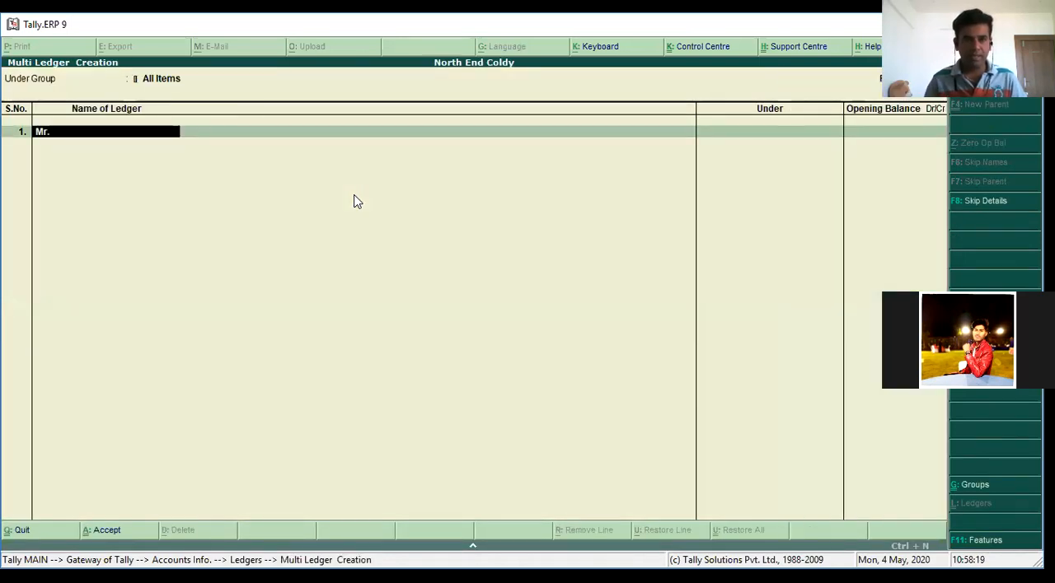
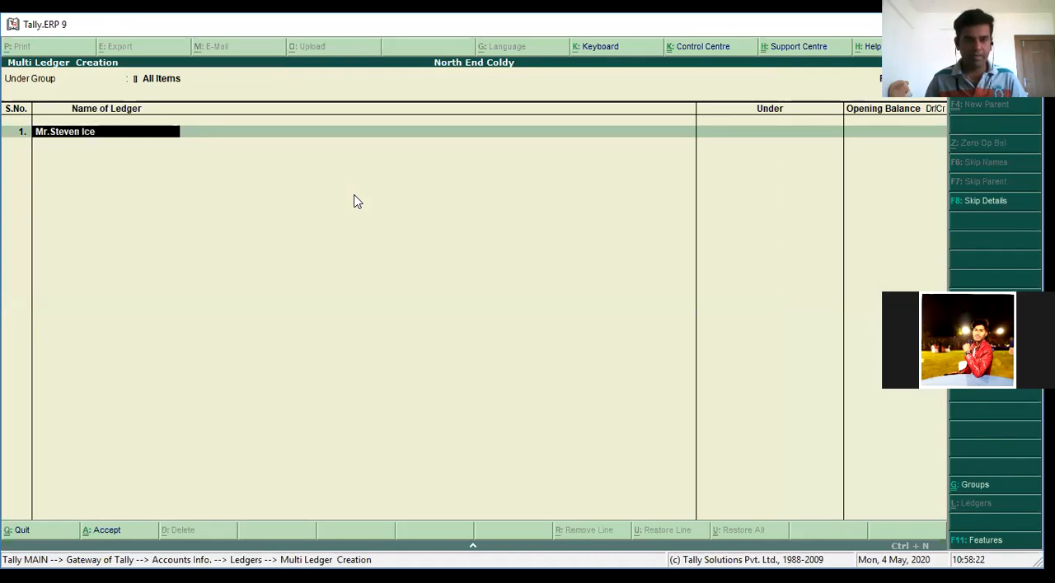
pyautogui.press('Return')
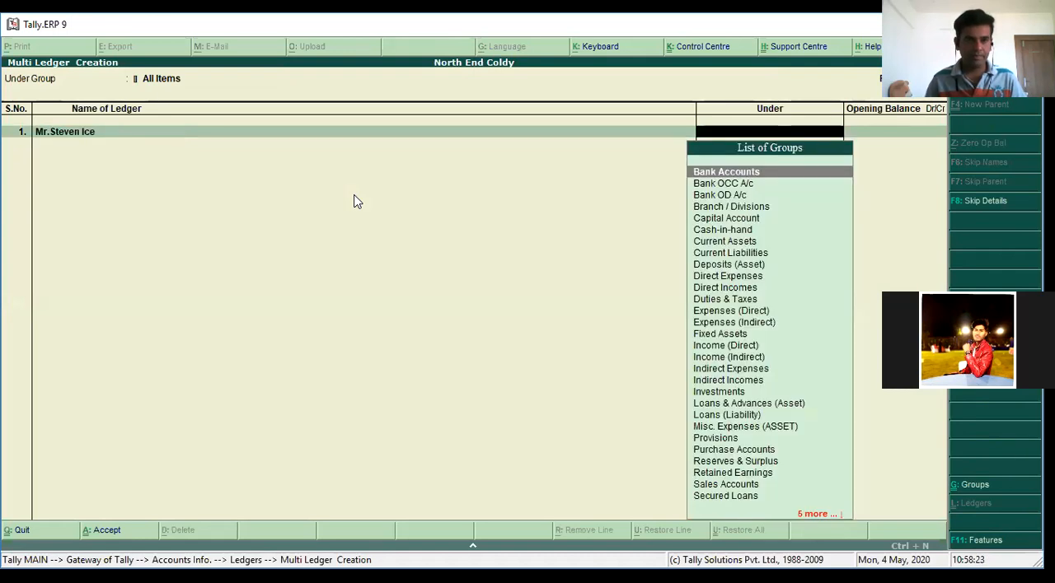
pyautogui.write('capita')
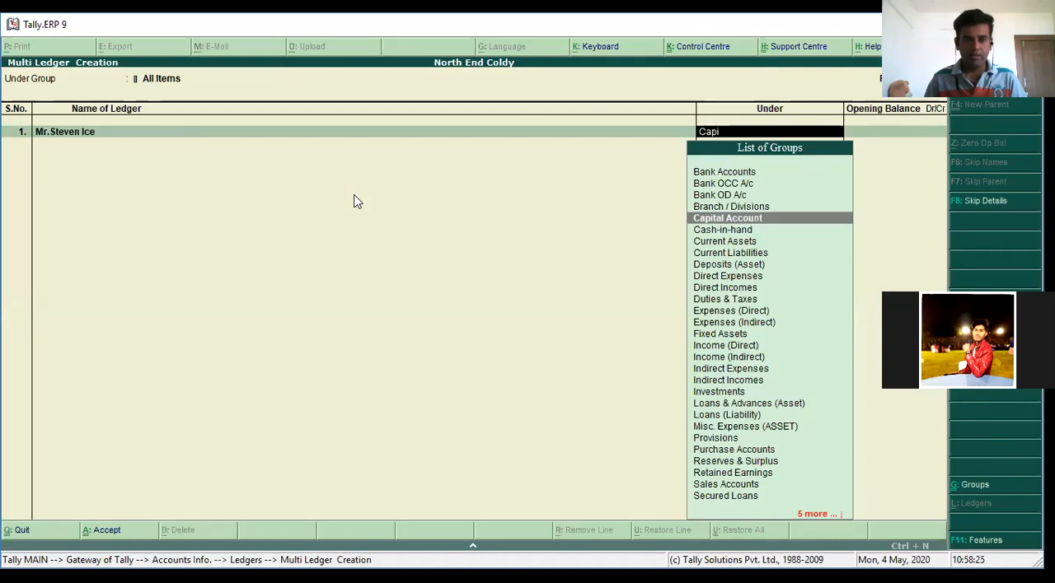
pyautogui.press('Return')
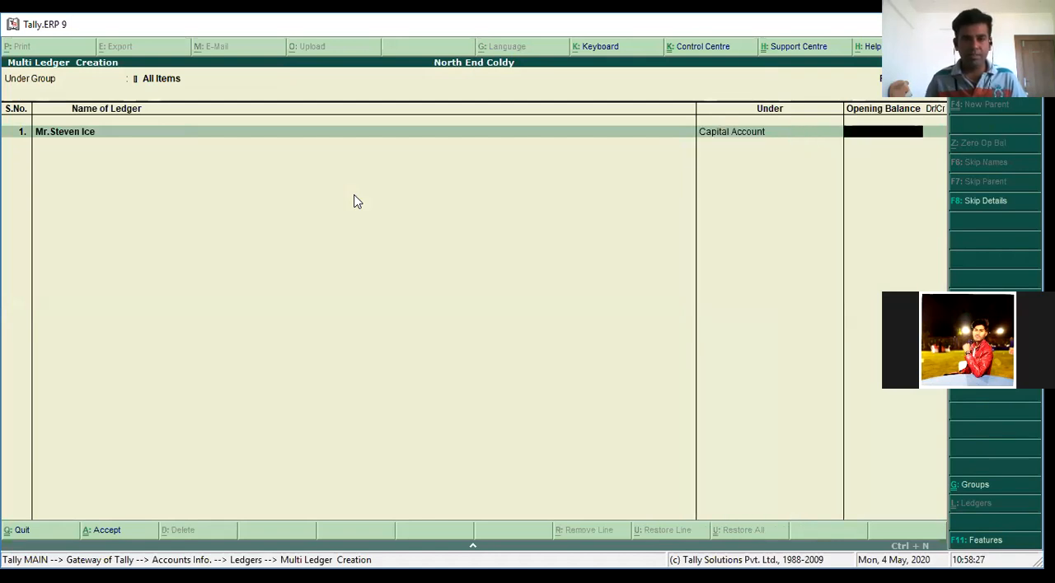
pyautogui.press('Return')
# Add the ledger Purchase under Purchase Accounts without an opening balance
pyautogui.write('Purchase')
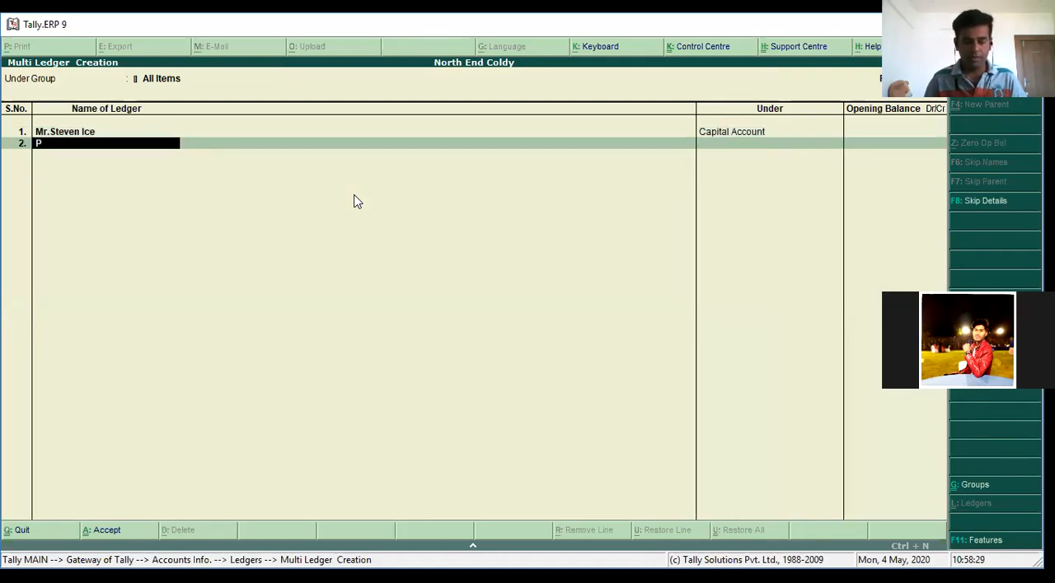
pyautogui.press('Return')
pyautogui.write('pur')
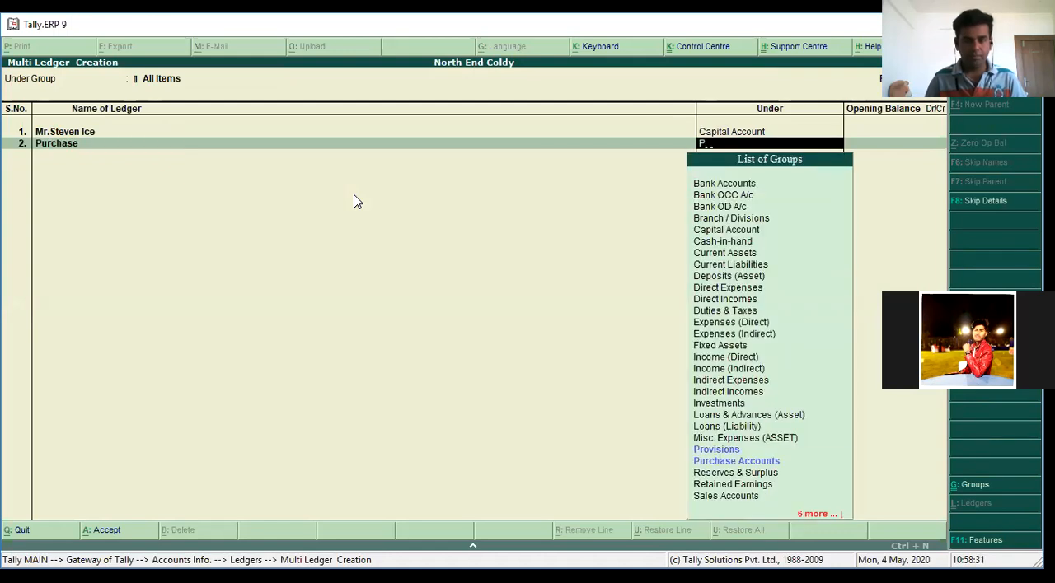
pyautogui.press('Return')
# Add the ledger Sales under Sales Accounts without an opening balance
pyautogui.press('Return')
pyautogui.write('Sales')
pyautogui.press('Return')
pyautogui.write('sal')
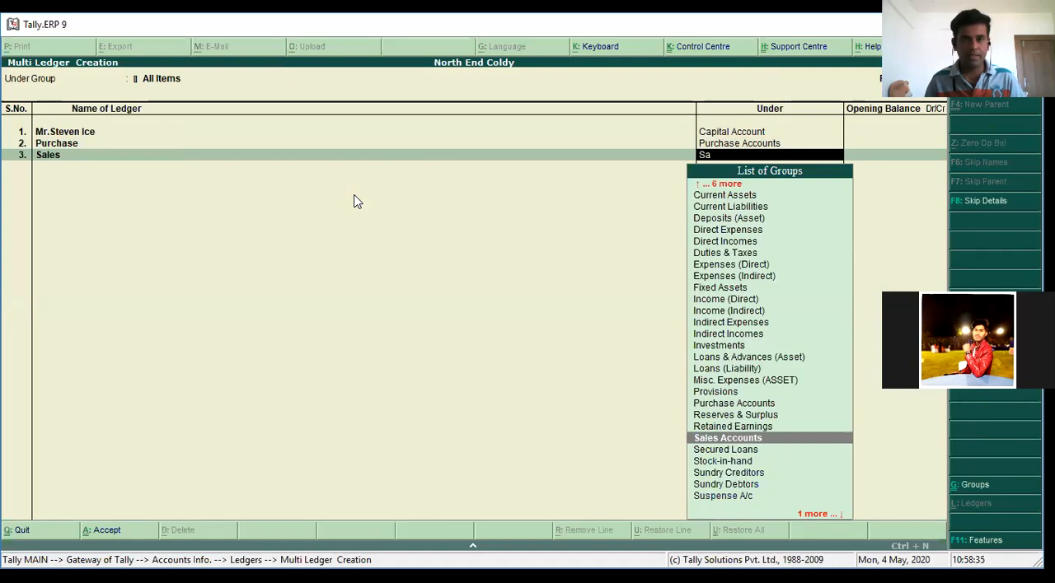
pyautogui.press('Return')
pyautogui.press('Return')
# Add the ledger Commission Received under Indirect Incomes without an opening balance
pyautogui.write('COmmission')
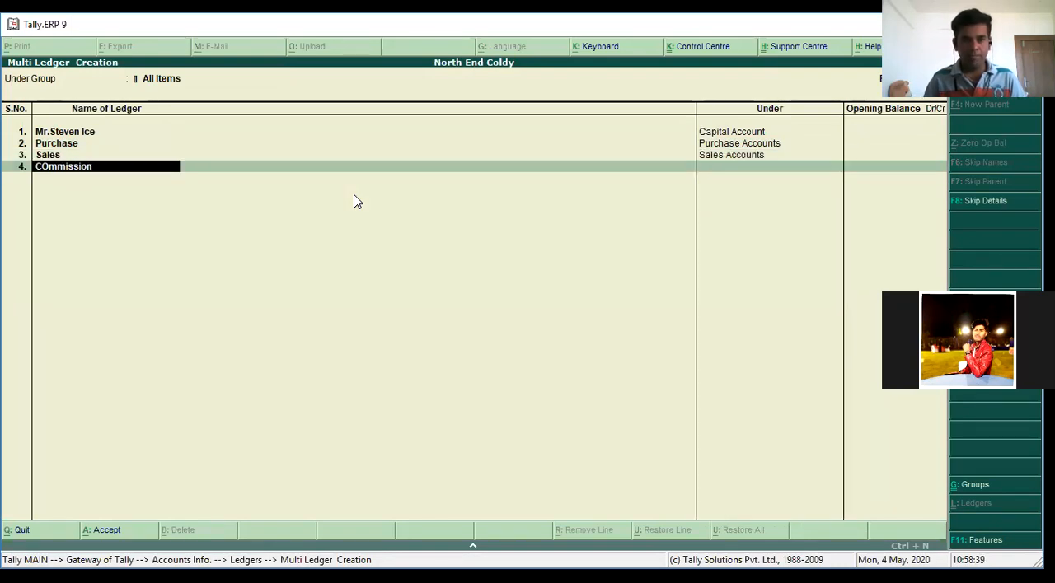
pyautogui.write(' Re')
pyautogui.press('BackSpace')
pyautogui.press('BackSpace')
pyautogui.press('BackSpace')
pyautogui.press('BackSpace')
pyautogui.press('BackSpace')
pyautogui.press('BackSpace')
pyautogui.press('BackSpace')
pyautogui.press('BackSpace')
pyautogui.press('BackSpace')
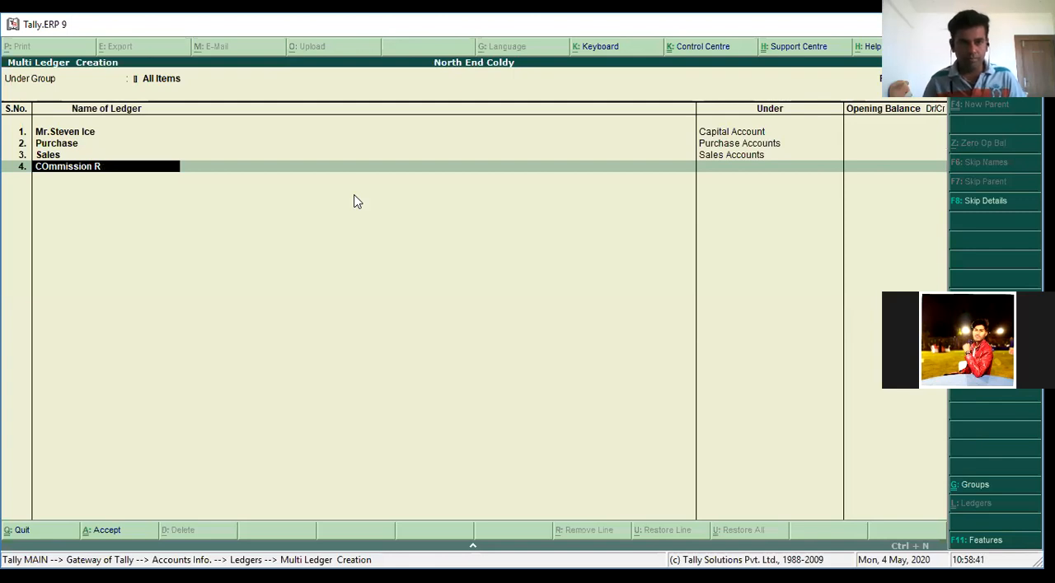
pyautogui.press('BackSpace')
pyautogui.press('BackSpace')
pyautogui.press('BackSpace')
pyautogui.write('om')
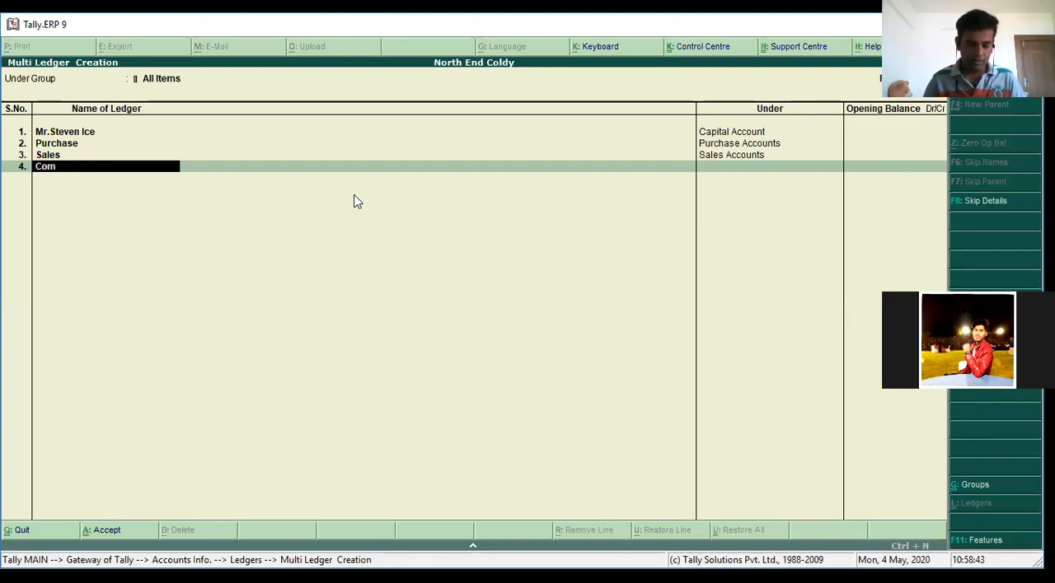
pyautogui.write('mission Rec')
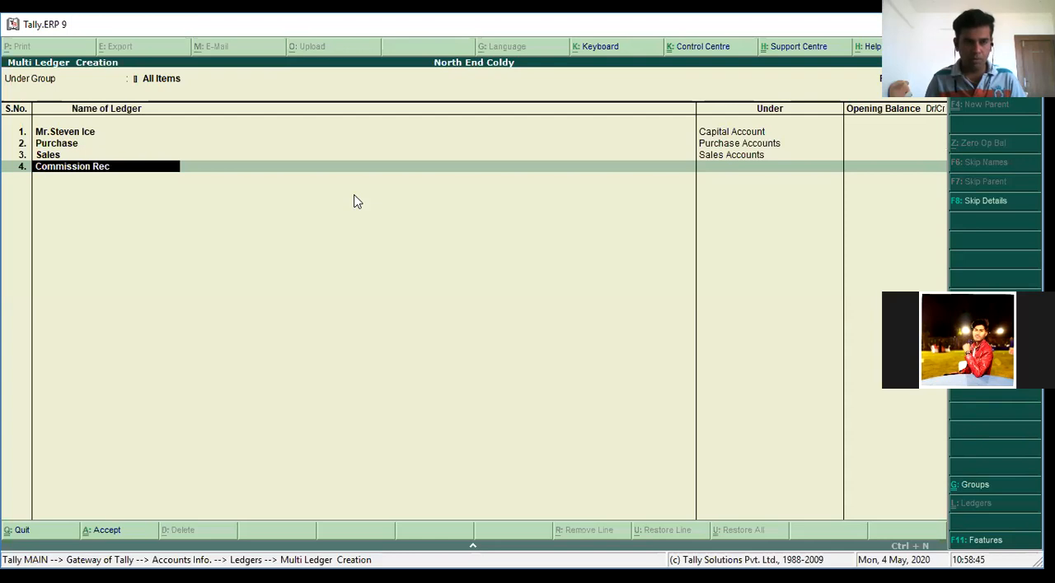
pyautogui.write('eived')
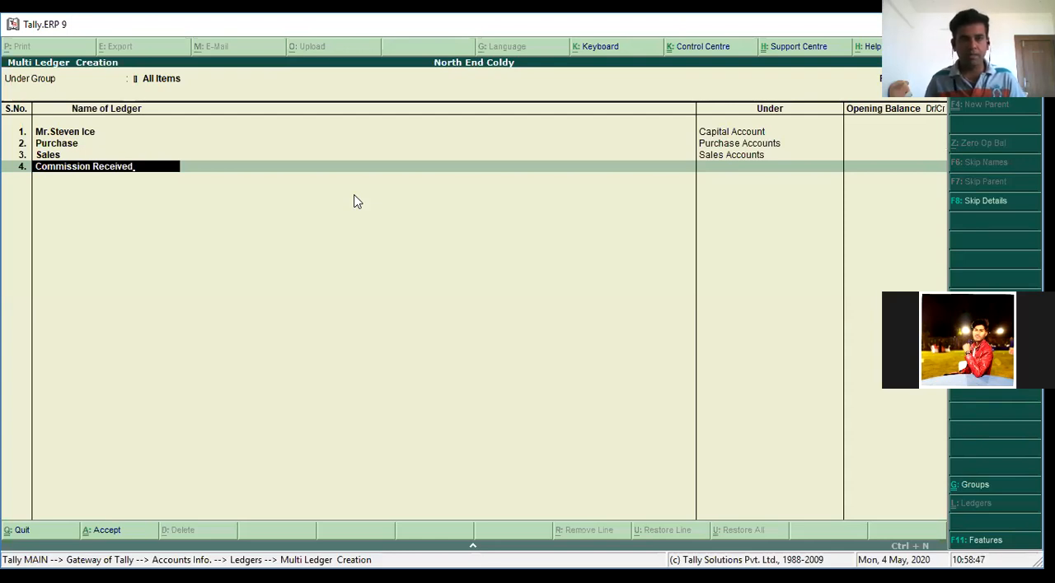
pyautogui.press('Return')
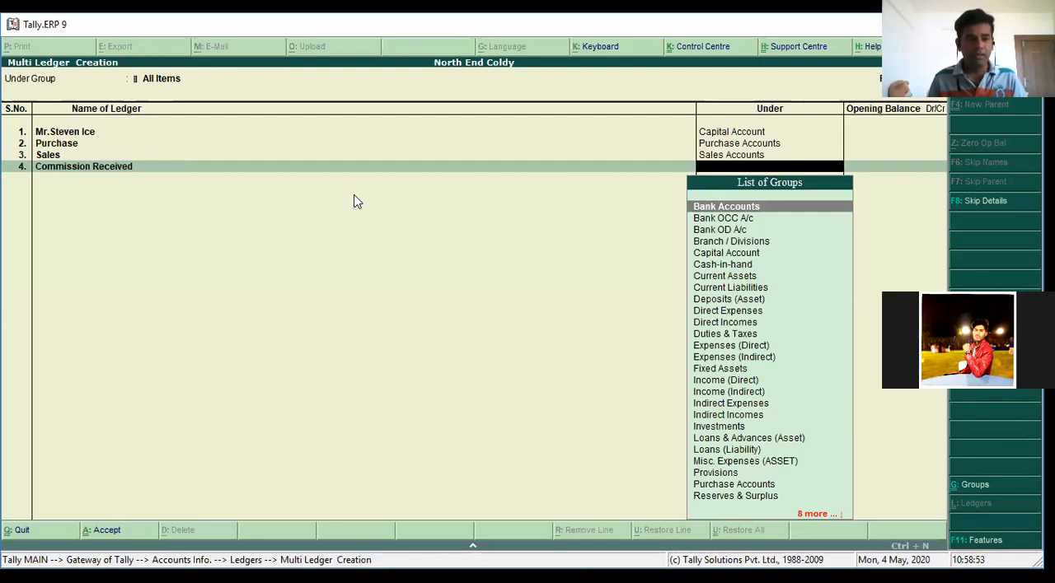
pyautogui.write('Indire')
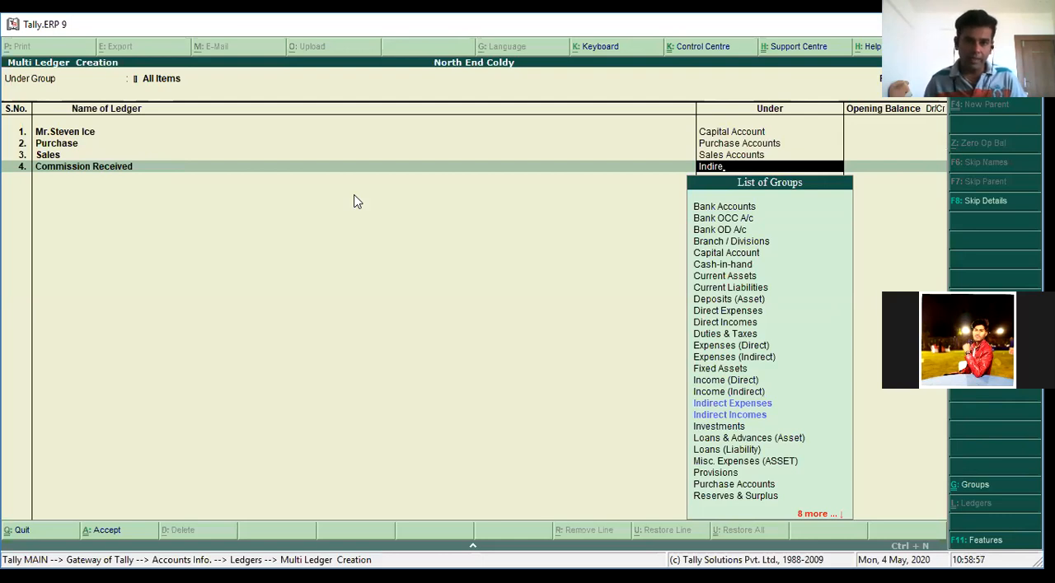
pyautogui.press('Down')
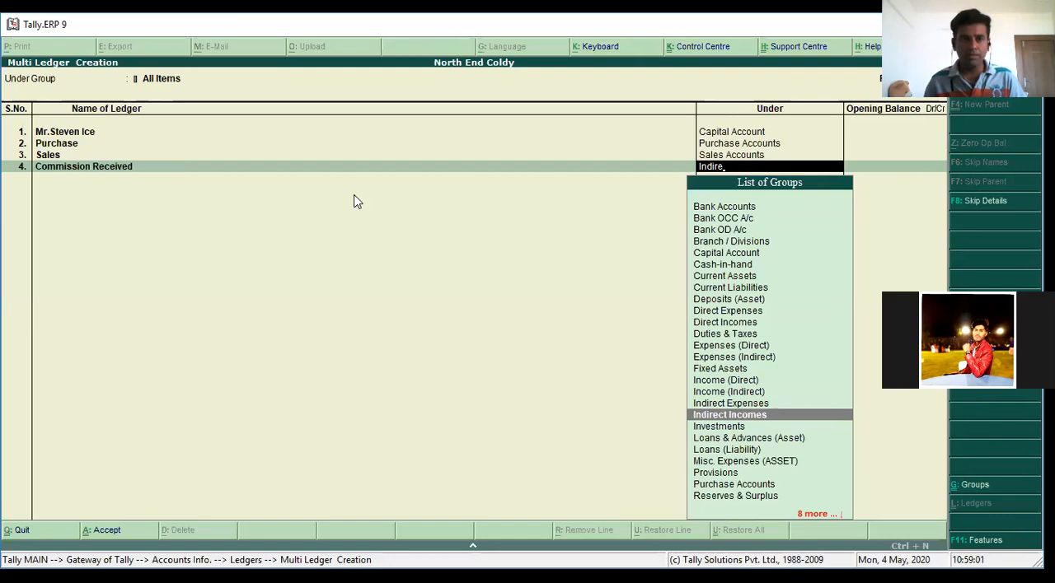
pyautogui.press('Return')
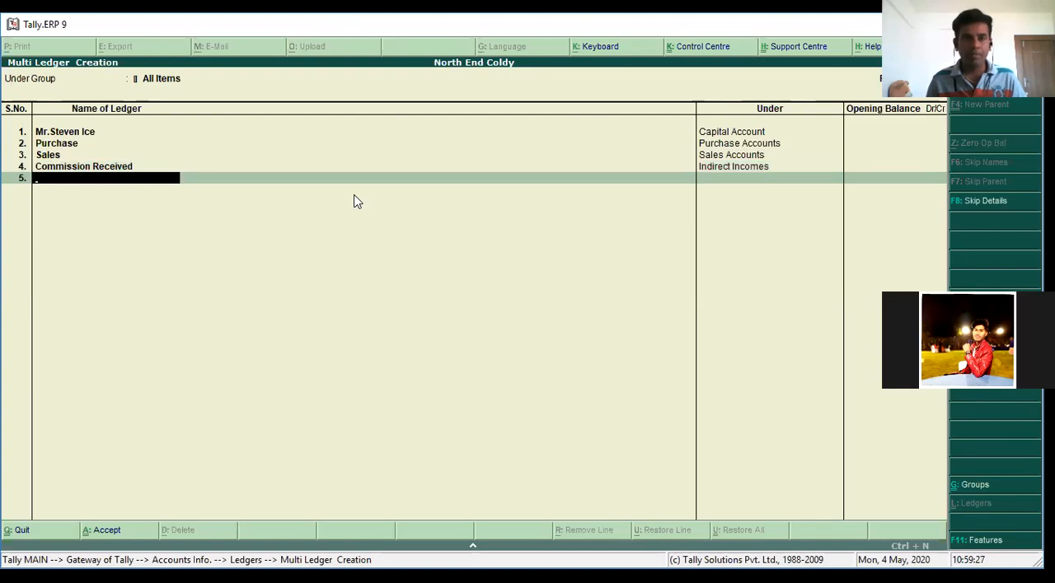
# Add the ledger Transportation Paid under Indirect Expenses without an opening balance, and save all the entered ledgers
pyautogui.write('Transportation Paid')
pyautogui.press('Return')
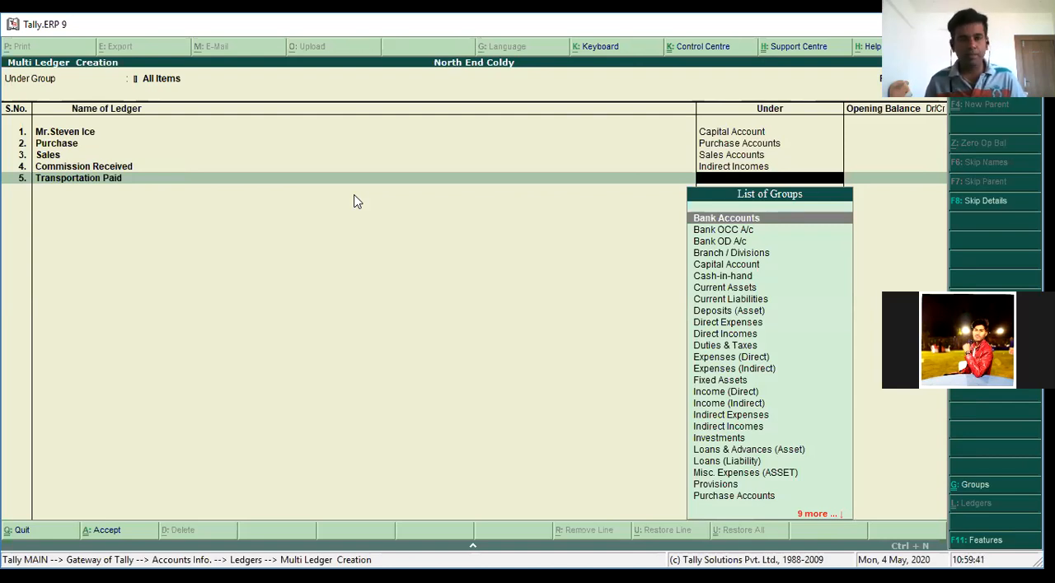
pyautogui.write('I')
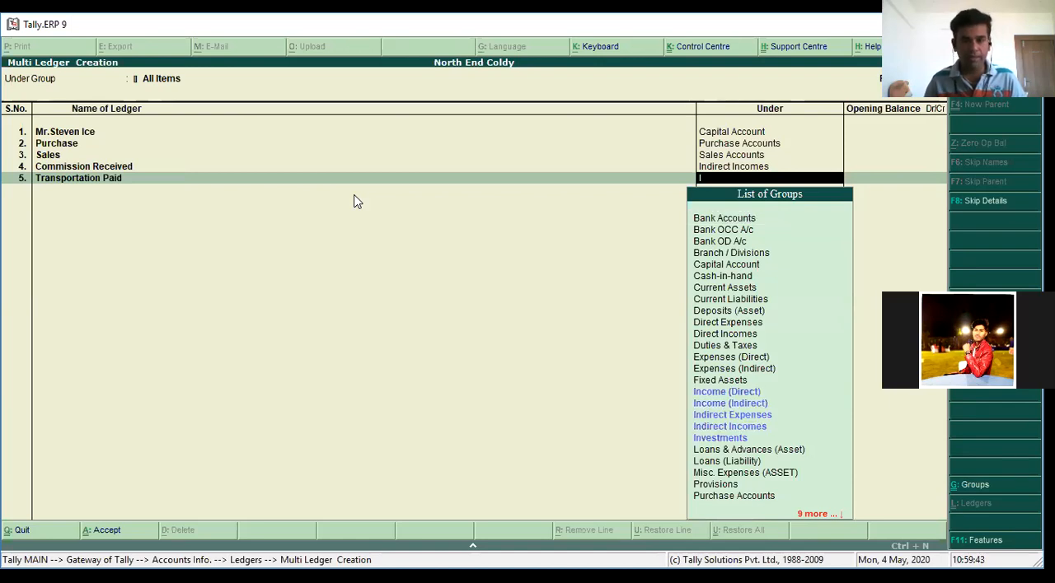
pyautogui.press('Down')
pyautogui.press('Down')
pyautogui.press('Return')
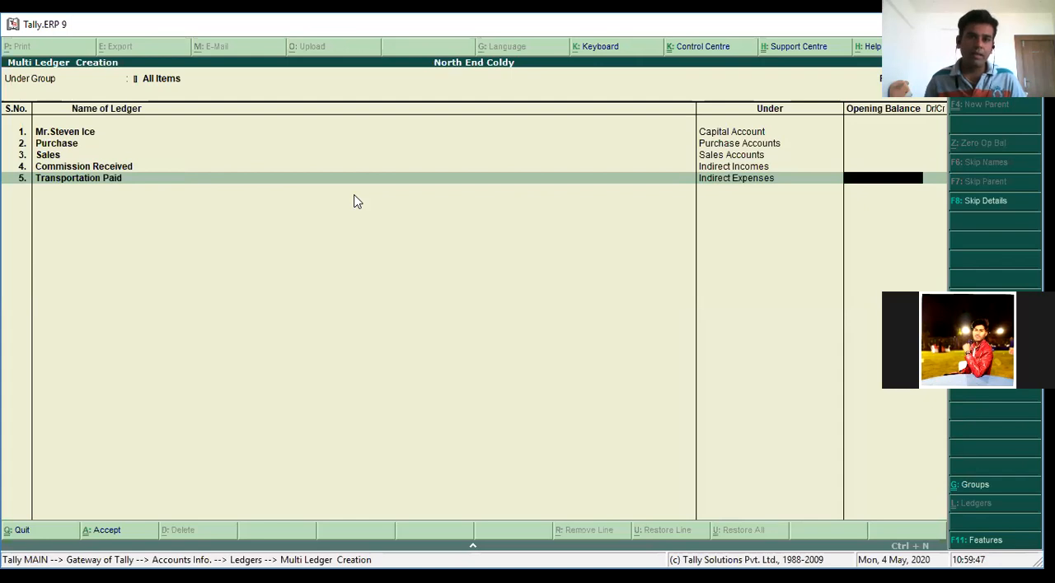
pyautogui.press('Return')
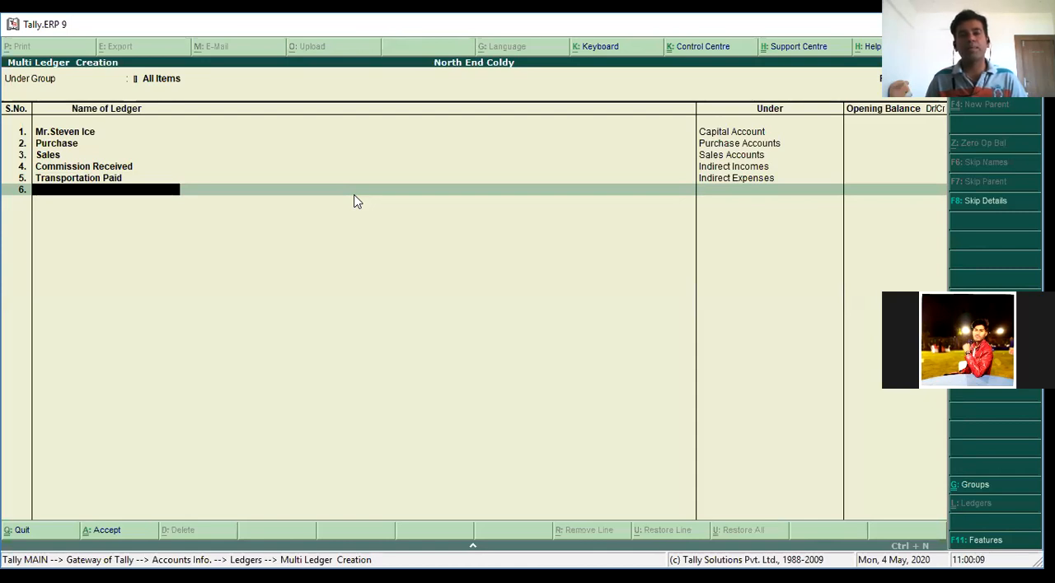
pyautogui.press('Return')
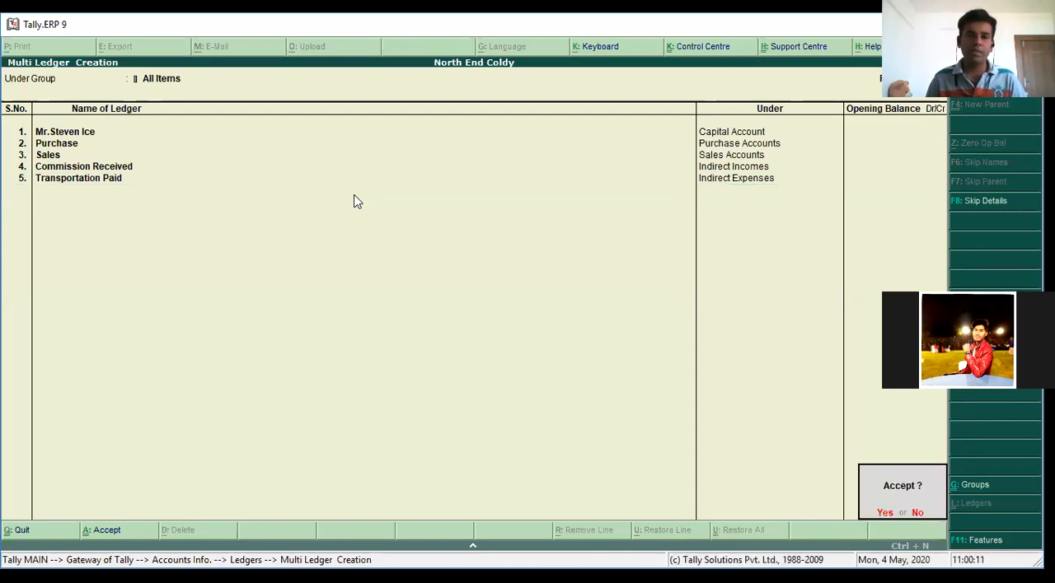
pyautogui.press('Return')
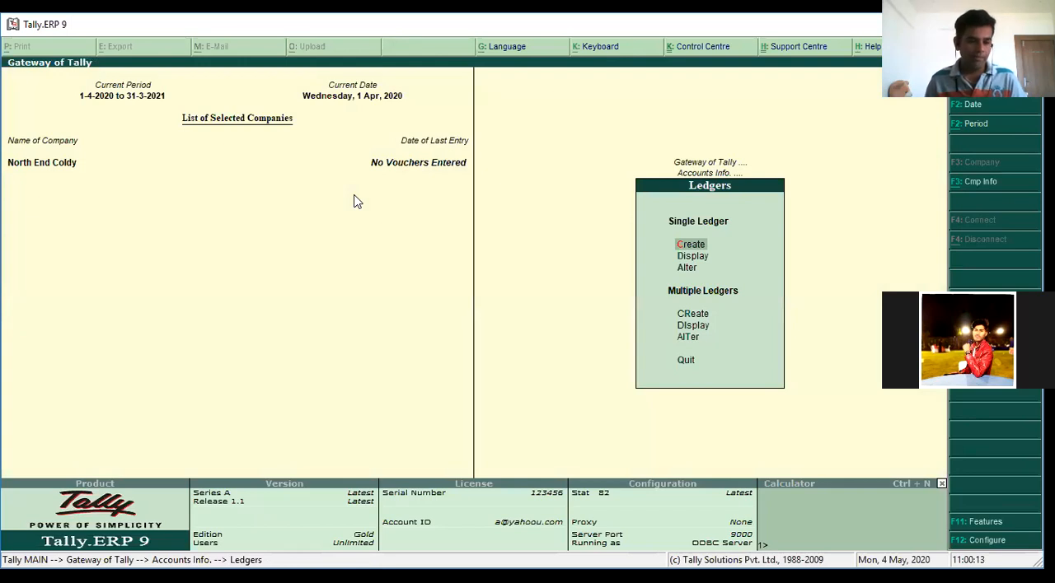
# Return to the Gateway of Tally and open a new Receipt voucher in Accounting Vouchers
pyautogui.press('Escape')
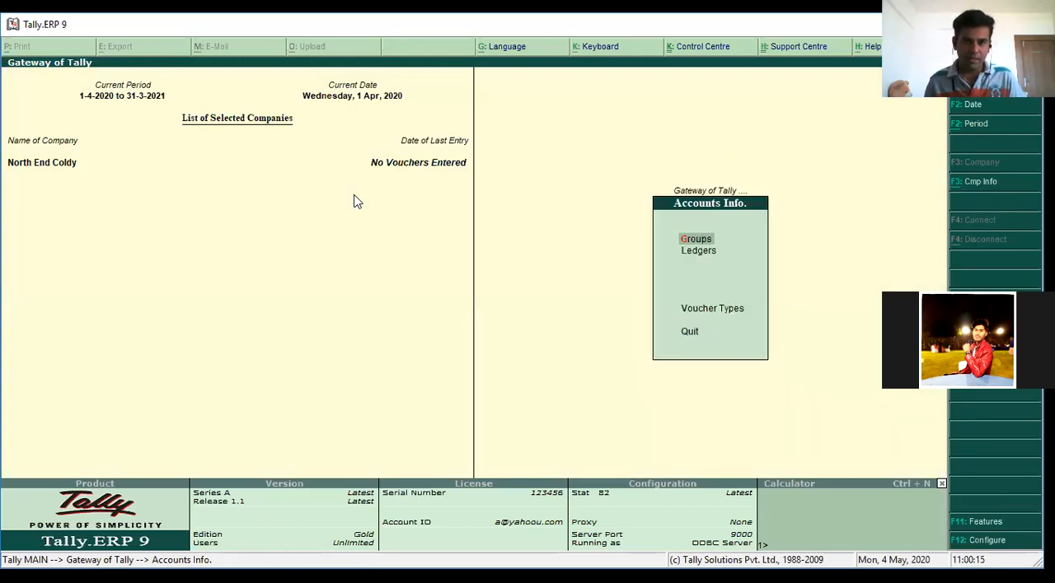
pyautogui.press('Escape')
pyautogui.press('Down')
pyautogui.press('Down')
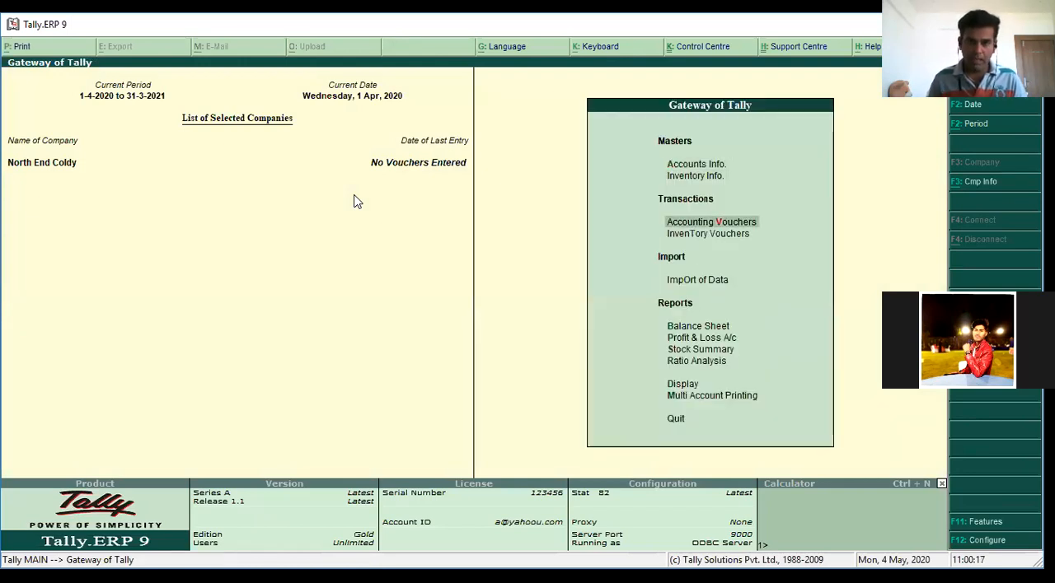
pyautogui.press('Return')
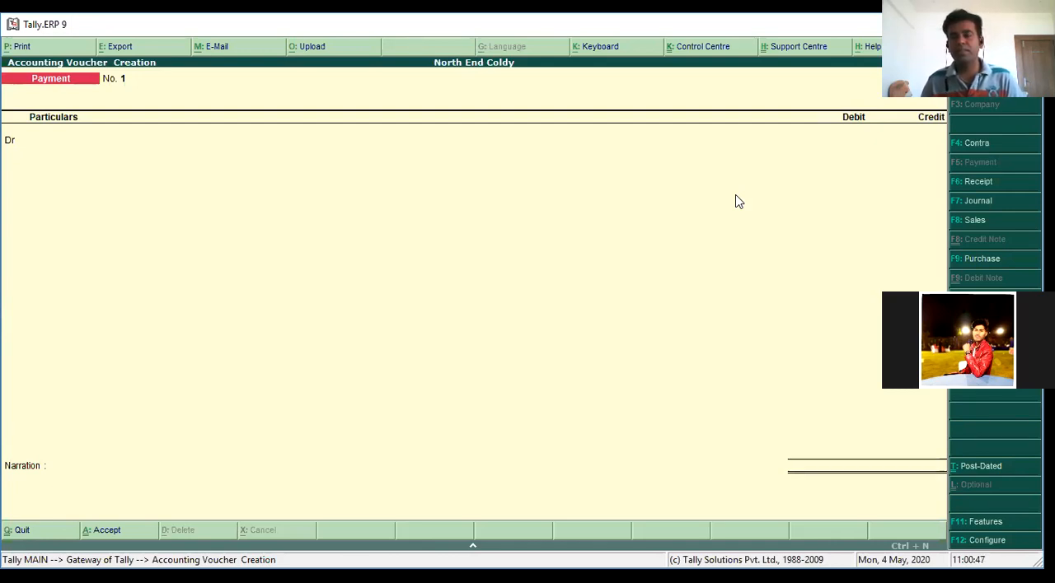
pyautogui.press('Return')
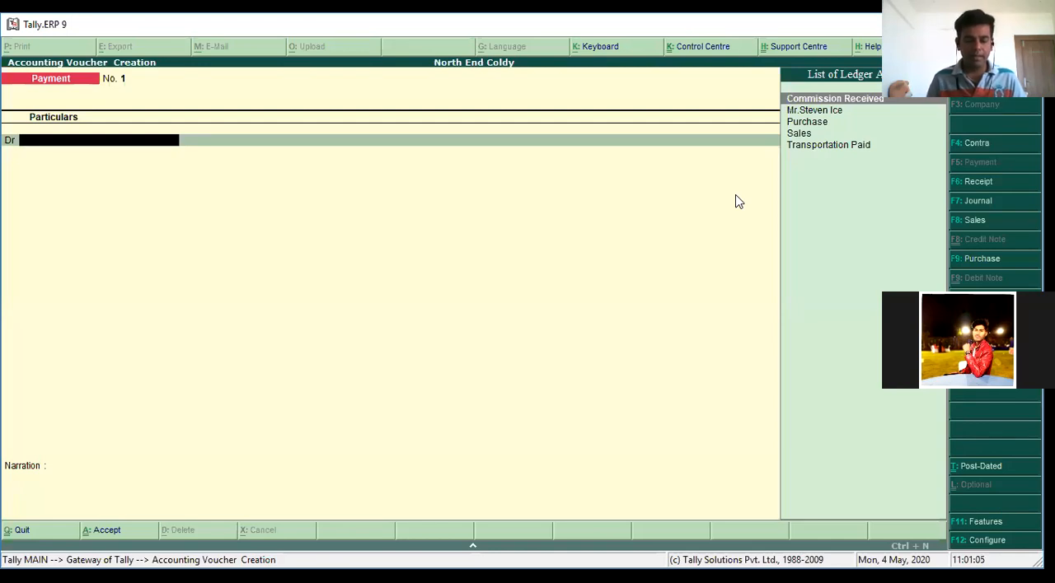
pyautogui.press('F6')
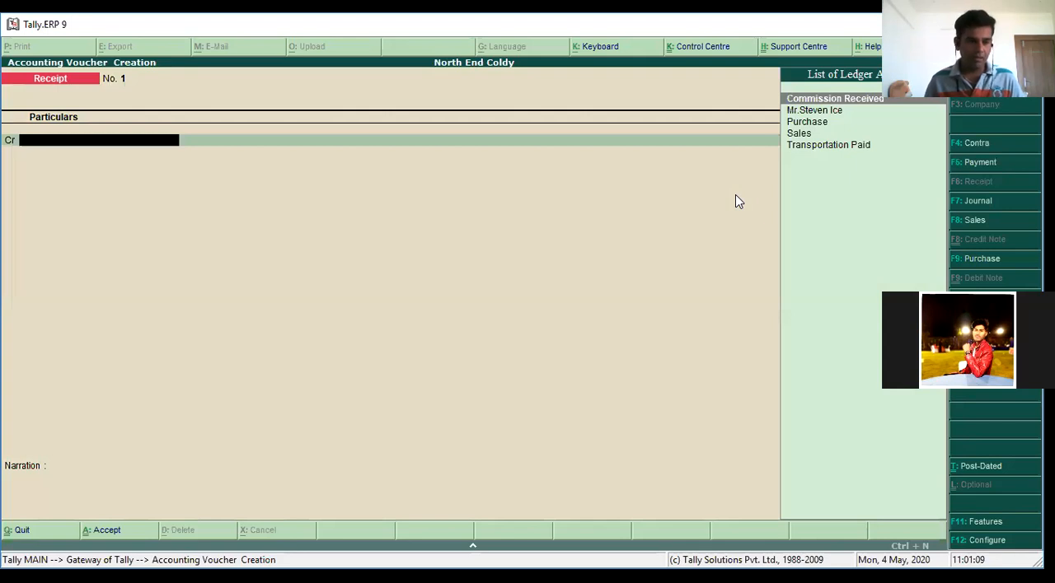
# Credit the owner's capital ledger with 1000 and choose Cash as the debit ledger of the receipt
pyautogui.write('Mr')
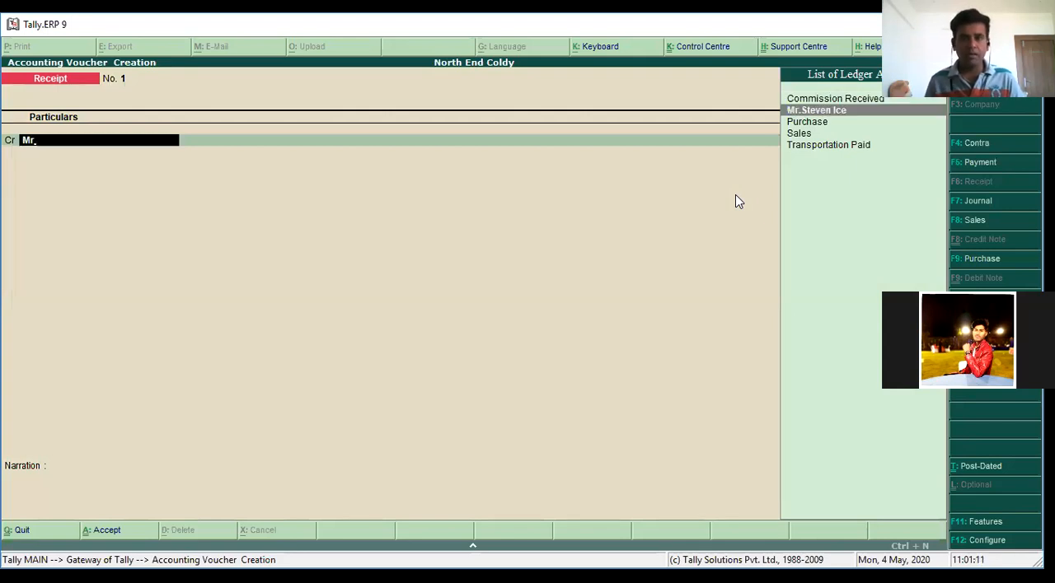
pyautogui.press('Return')
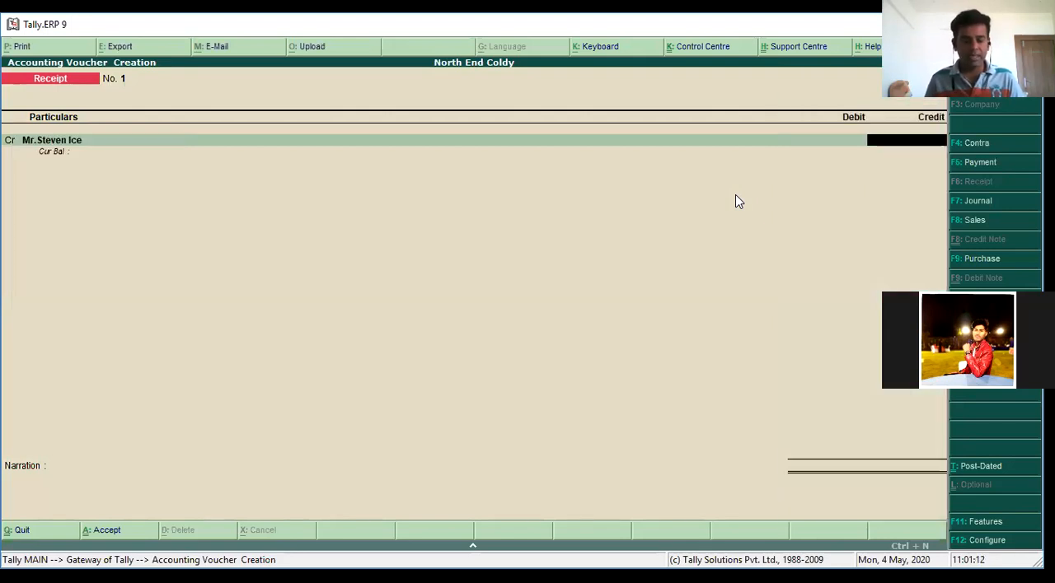
pyautogui.write('1000')
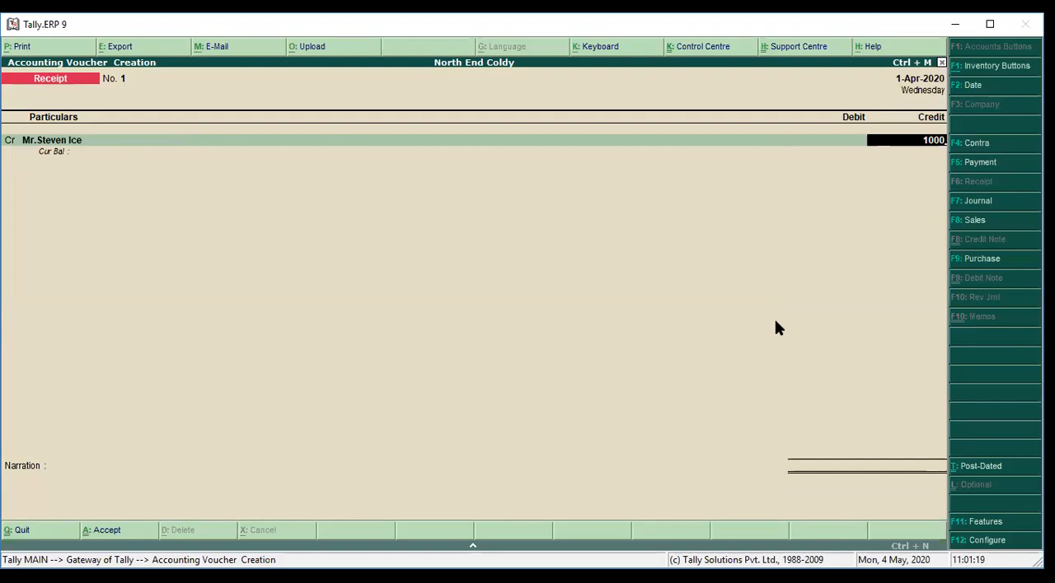
pyautogui.press('Return')
pyautogui.press('Return')
pyautogui.write('Ca')
pyautogui.press('Return')
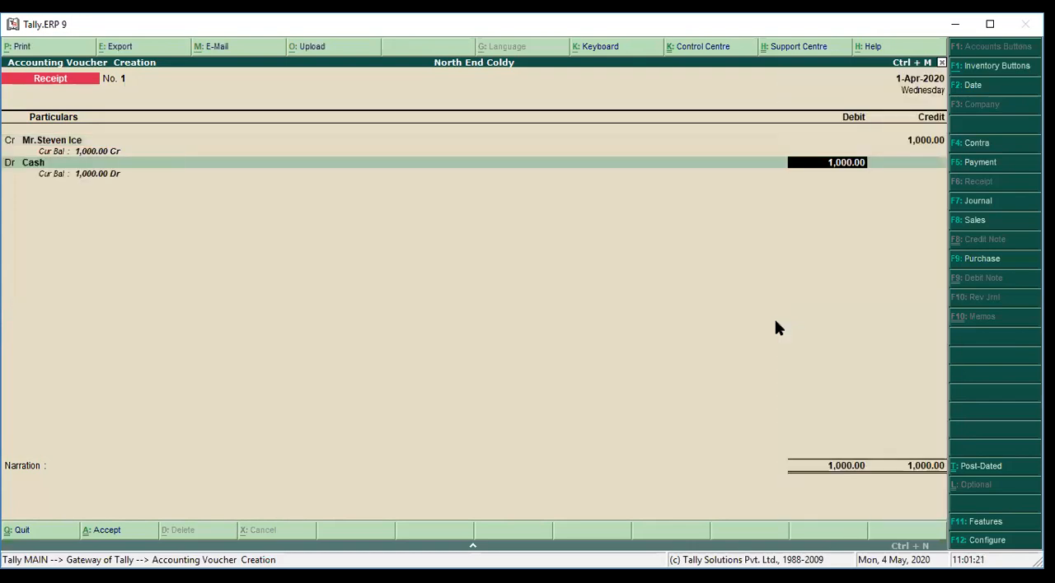
# Set the owner's credit and the Cash debit to 10,000 in the receipt and continue to the narration
pyautogui.press('BackSpace')
pyautogui.press('BackSpace')
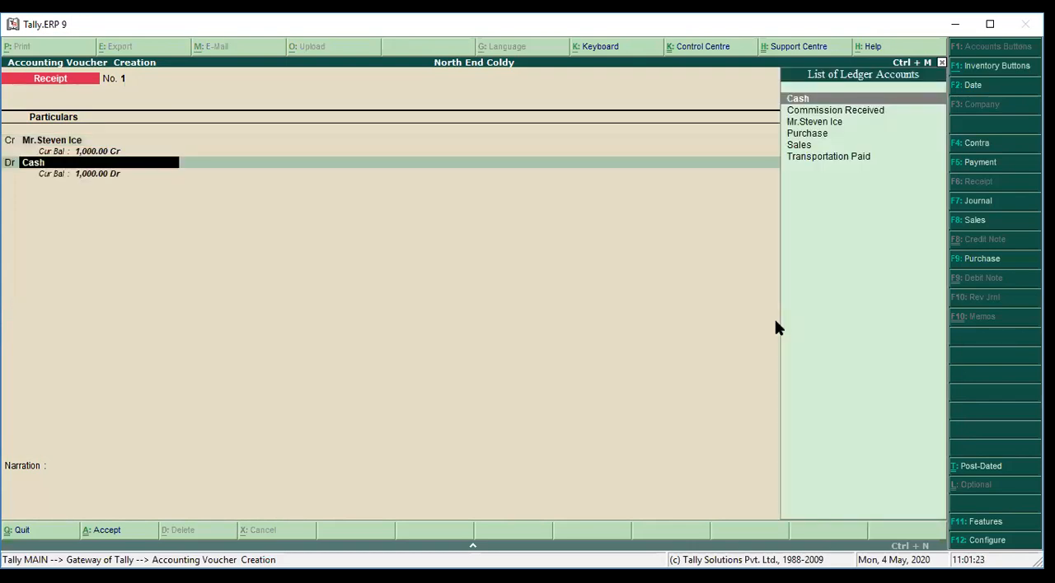
pyautogui.press('BackSpace')
pyautogui.write('10,000')
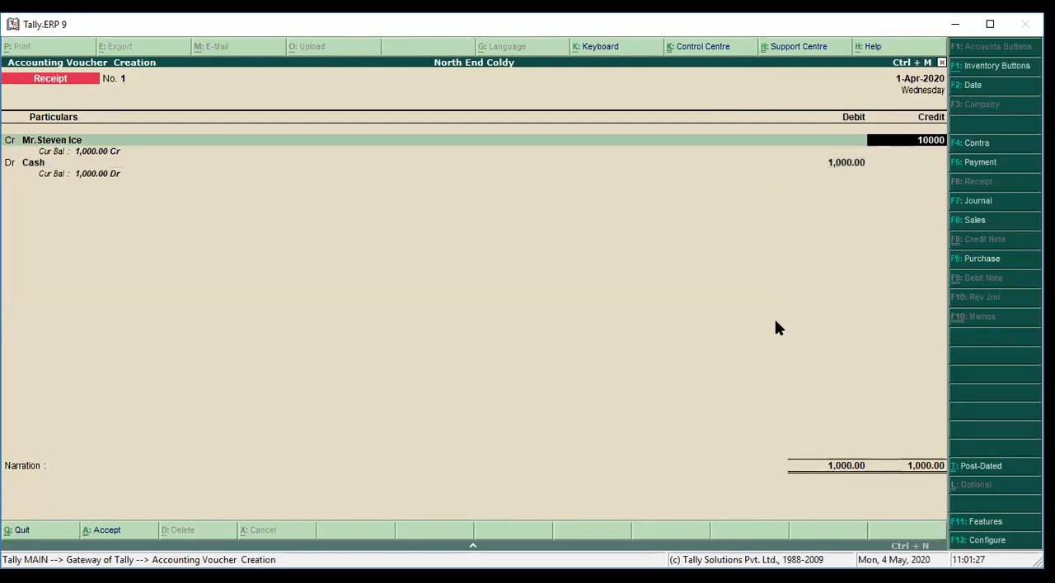
pyautogui.press('Return')
# Leave the narration empty and save the owner's capital receipt voucher
pyautogui.press('Return')
pyautogui.press('Return')
pyautogui.press('Return')
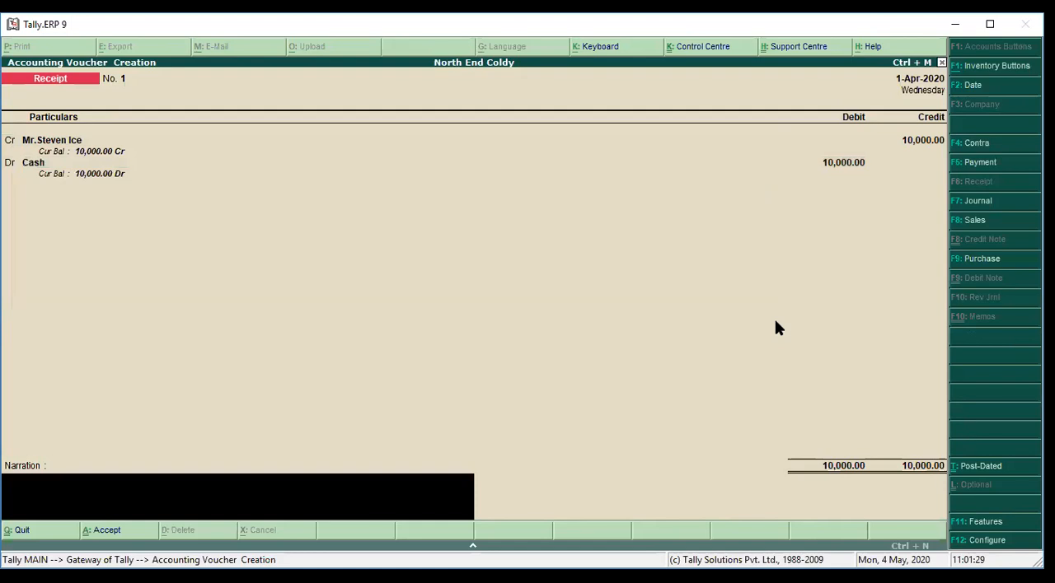
pyautogui.press('Return')
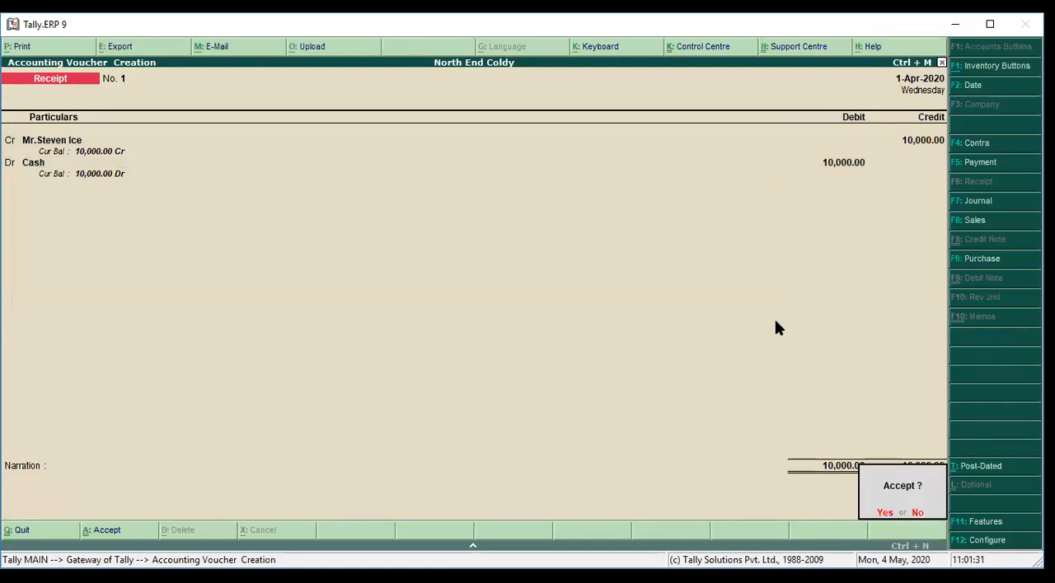
pyautogui.press('Return')
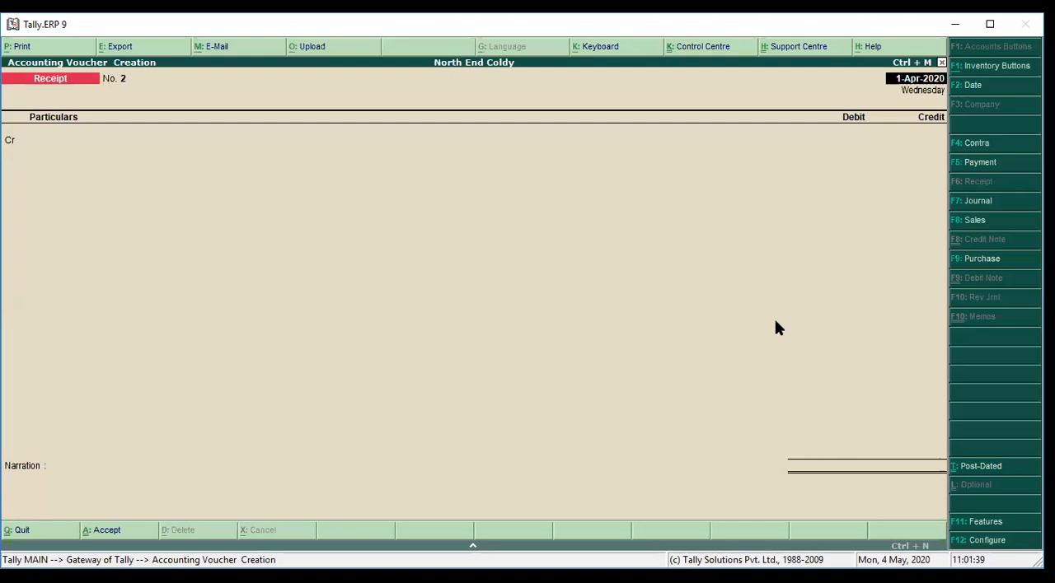
# Record and save a receipt voucher crediting Commission Received and debiting Cash with 900, without a narration
pyautogui.press('Return')
pyautogui.write('Comm')
pyautogui.press('Return')
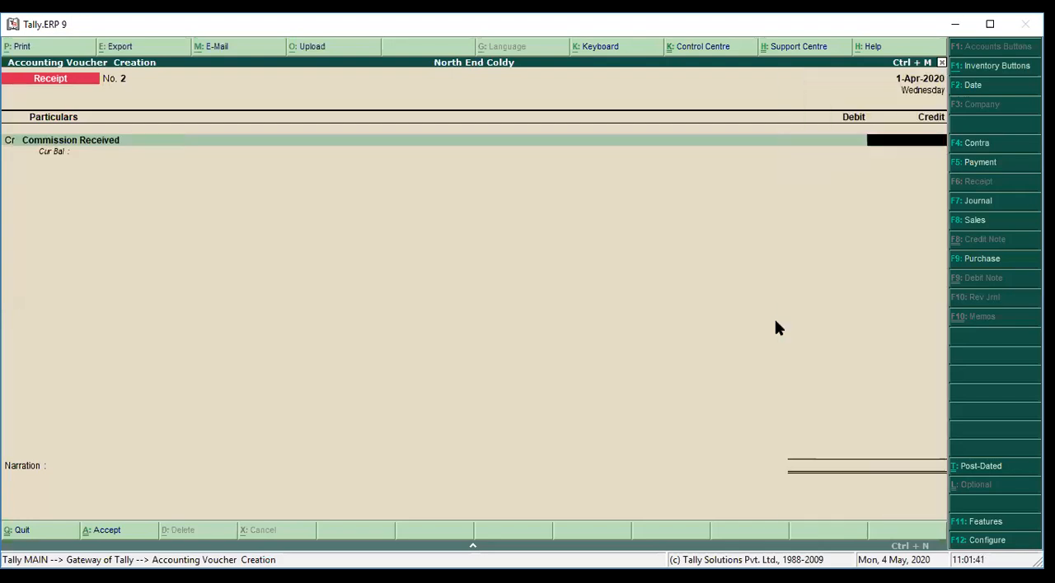
pyautogui.write('900')
pyautogui.press('Return')
pyautogui.press('Return')
pyautogui.write('ca')
pyautogui.press('Return')
pyautogui.press('Return')
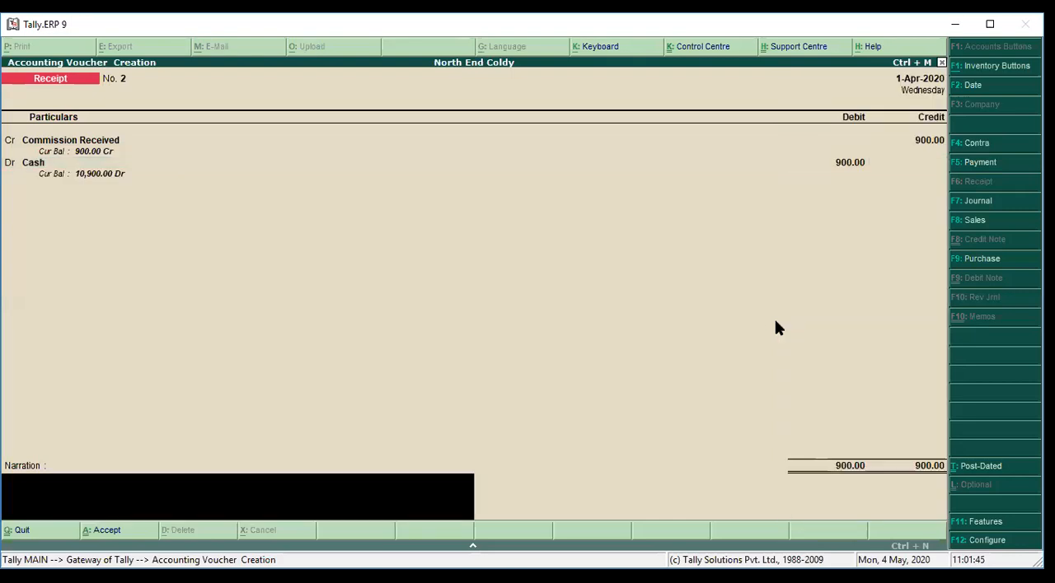
pyautogui.press('Return')
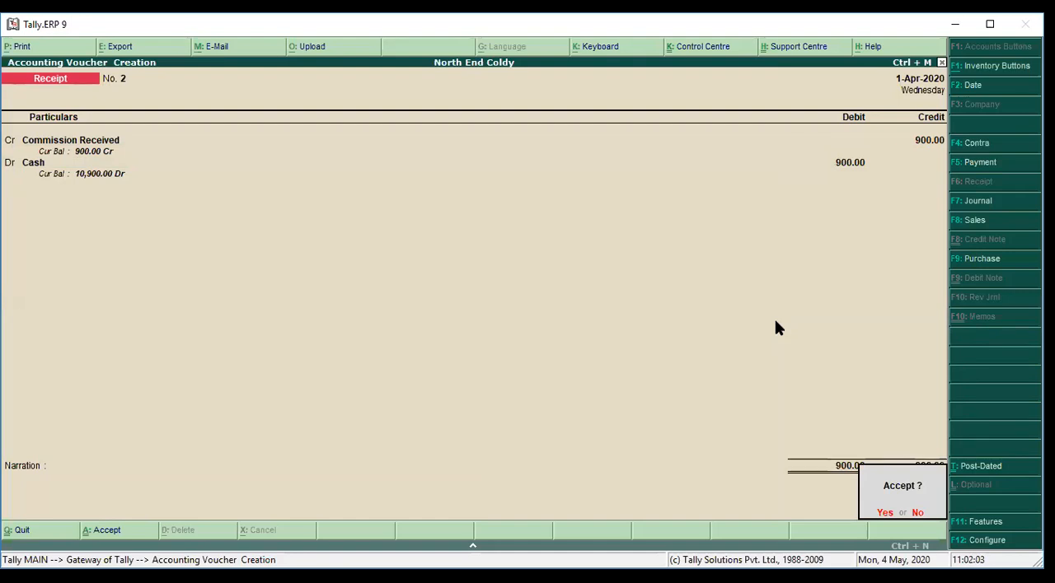
pyautogui.press('Return')
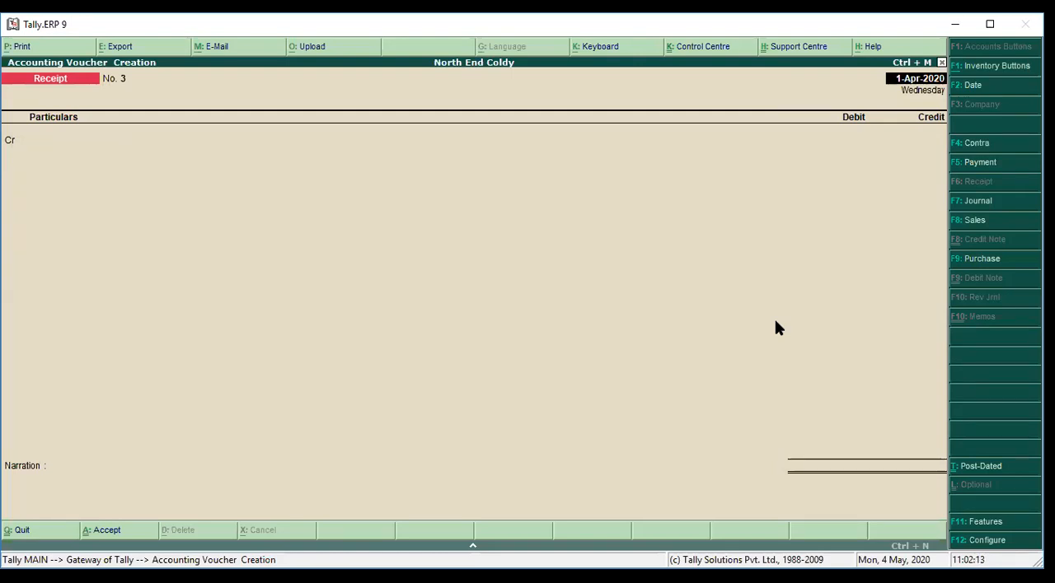
# Record and save a Payment voucher debiting Purchase and crediting Cash with 1,000, without inventory allocations or narration
pyautogui.press('F5')
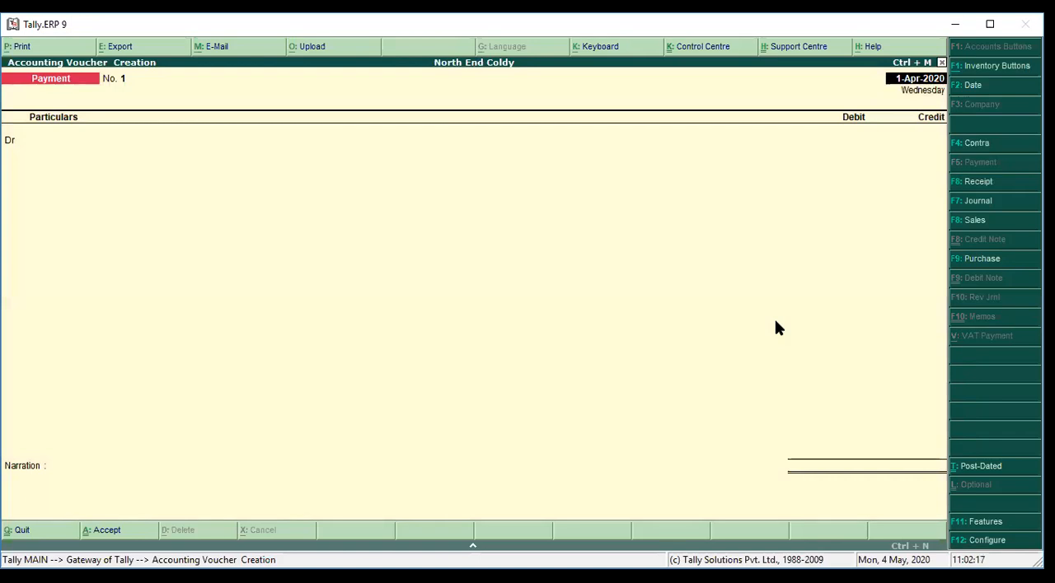
pyautogui.press('Return')
pyautogui.write('pur')
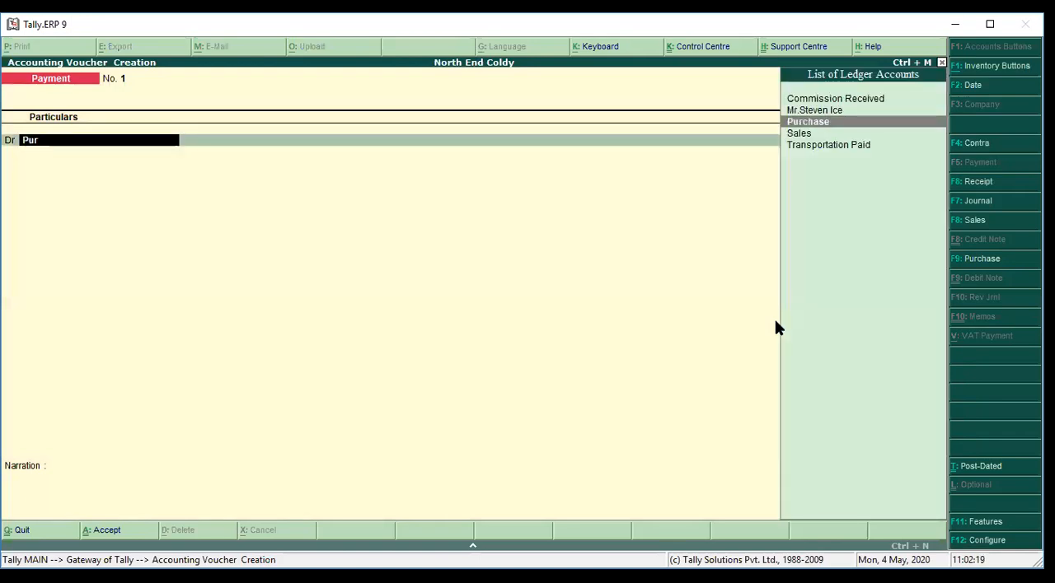
pyautogui.press('Return')
pyautogui.press('Escape')
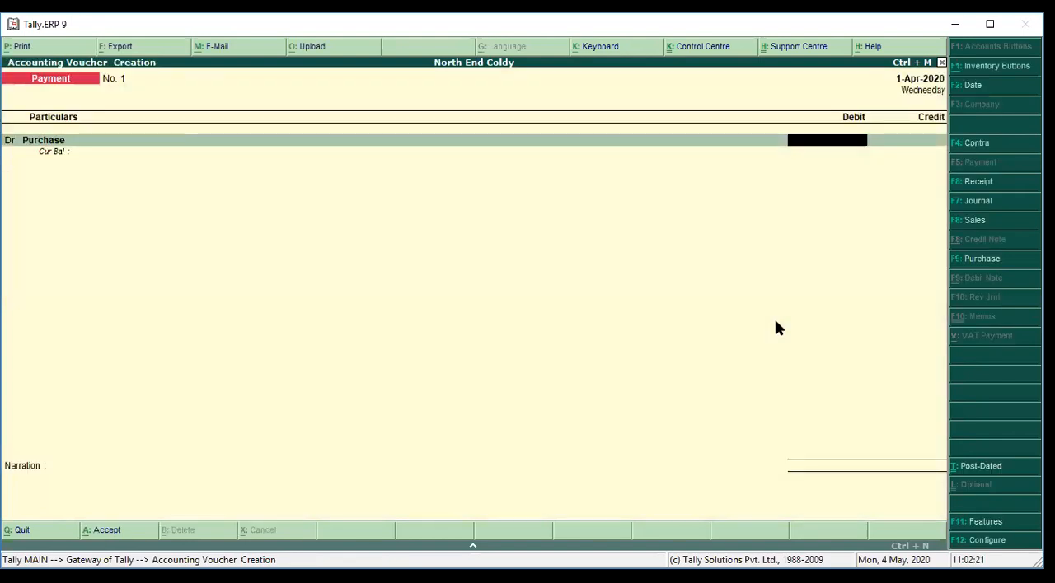
pyautogui.write('1000')
pyautogui.press('Return')
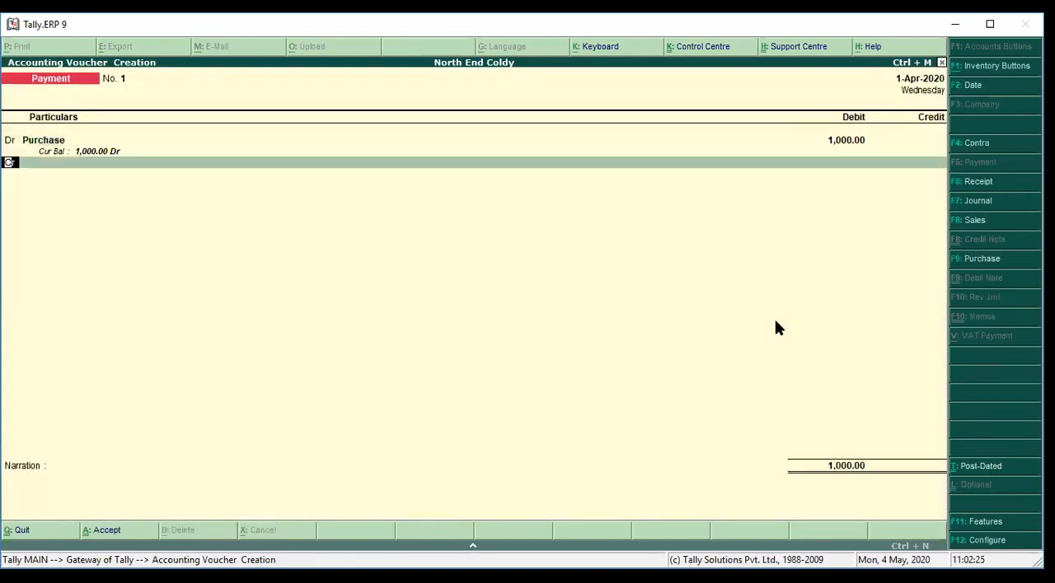
pyautogui.write('ca')
pyautogui.press('Return')
pyautogui.press('Return')
pyautogui.press('Return')
pyautogui.press('Return')
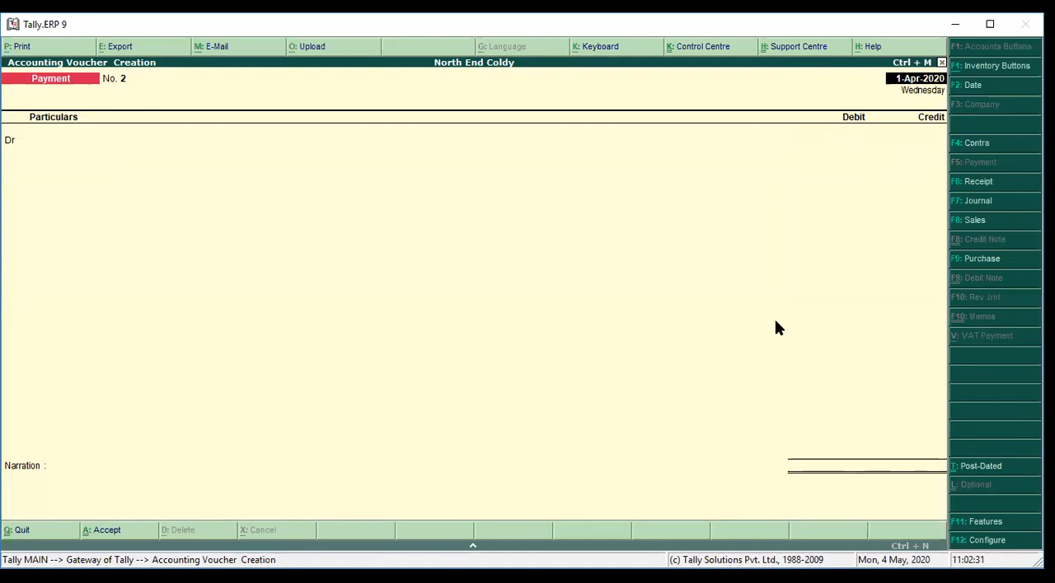
# Record and save a payment voucher dated 2-Apr-2020 debiting Transportation Paid and crediting Cash with 100
pyautogui.press('F2')
pyautogui.write('2-4-2020')
pyautogui.press('Return')
pyautogui.write('Tra')
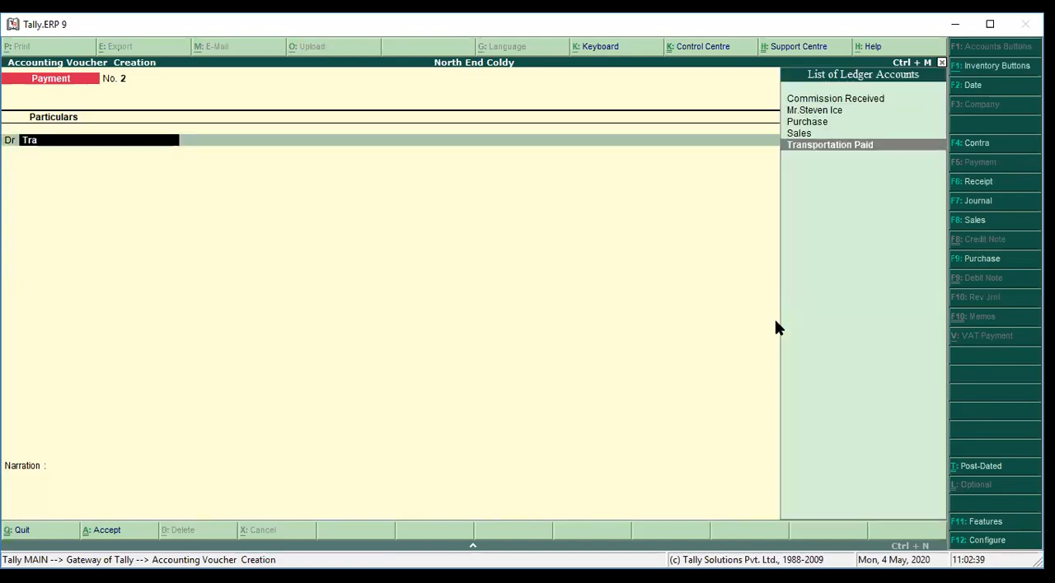
pyautogui.press('Return')
pyautogui.write('100')
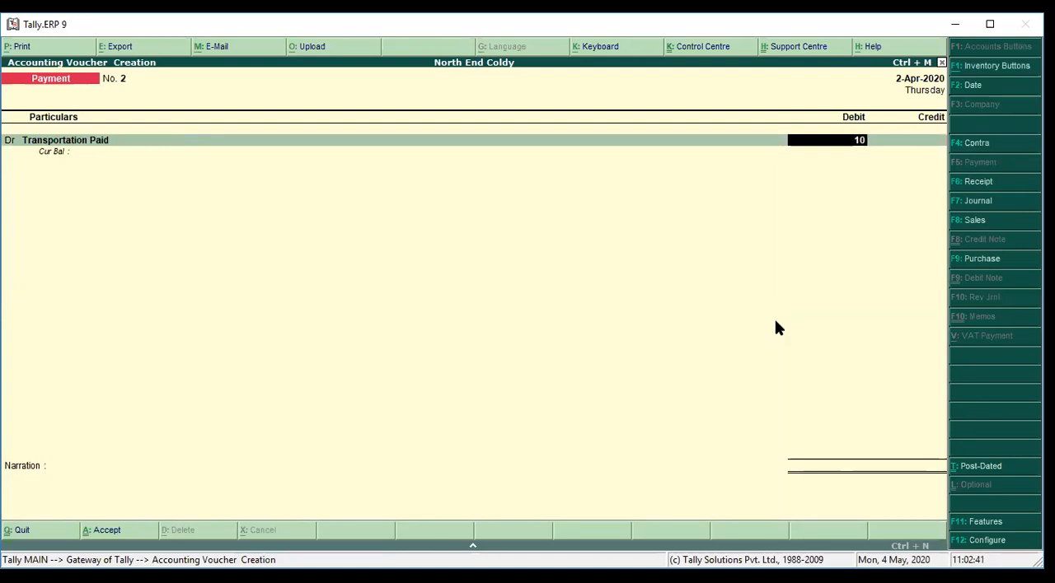
pyautogui.press('Return')
pyautogui.write('Cas')
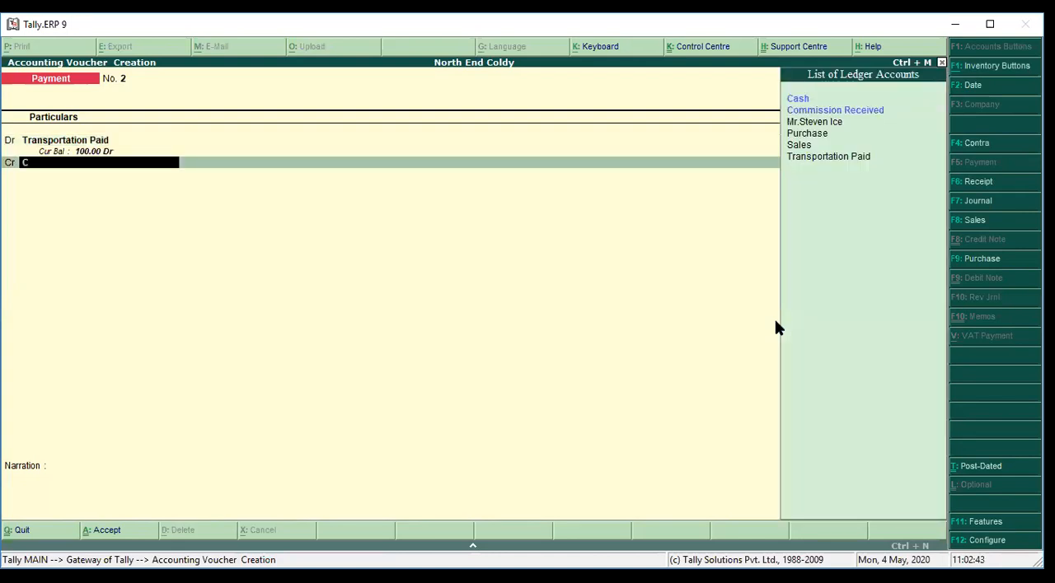
pyautogui.press('Return')
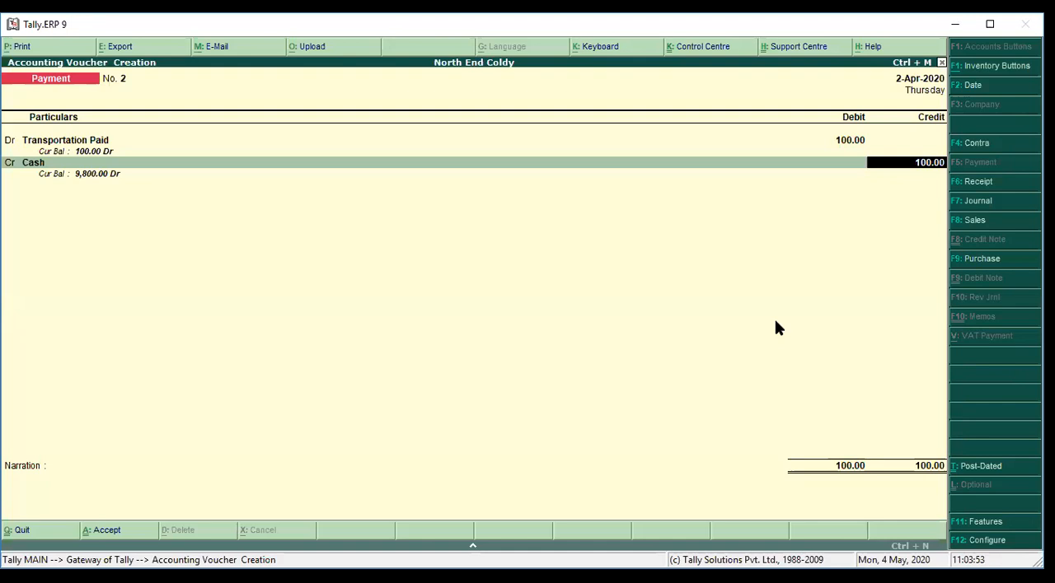
pyautogui.press('Return')
pyautogui.press('Return')
pyautogui.press('Return')
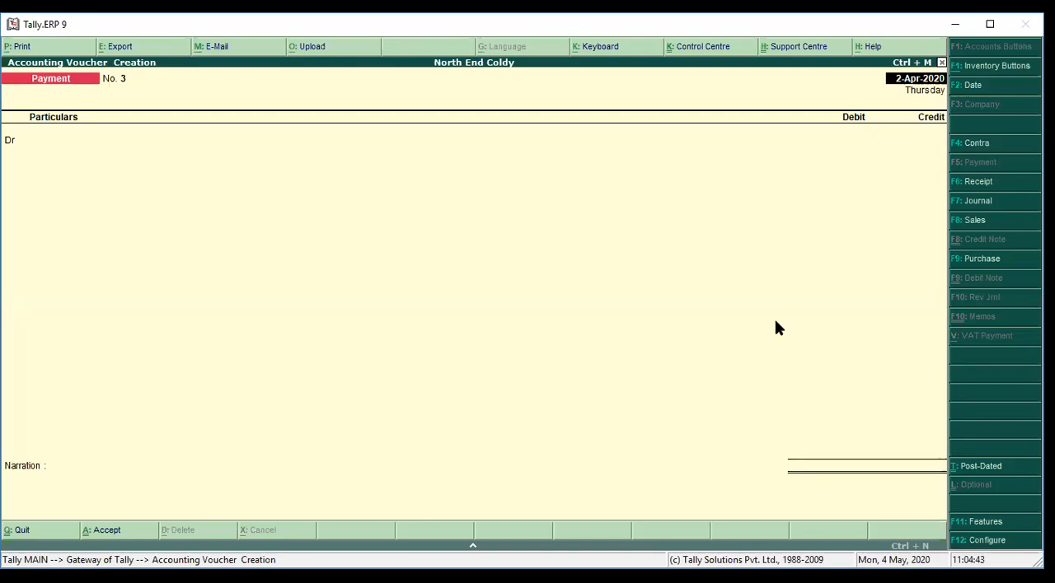
# Record and save a Receipt voucher crediting Sales and debiting Cash with 1,200, without inventory allocations or narration
pyautogui.press('F6')
pyautogui.write('Sale')
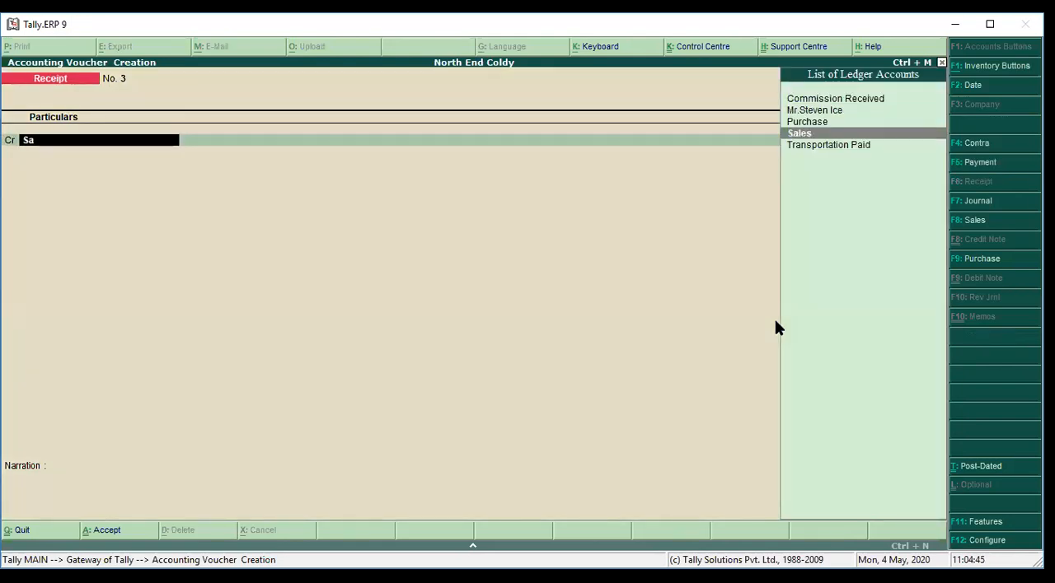
pyautogui.press('Return')
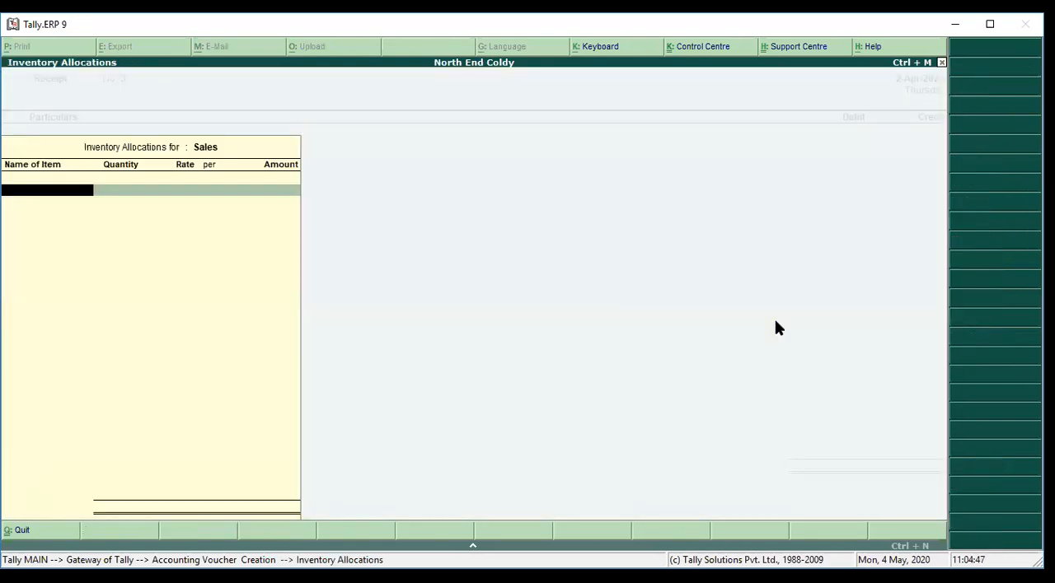
pyautogui.press('Escape')
pyautogui.write('1200')
pyautogui.press('Return')
pyautogui.write('Cash')
pyautogui.press('Return')
pyautogui.press('Return')
pyautogui.press('Return')
pyautogui.press('Return')
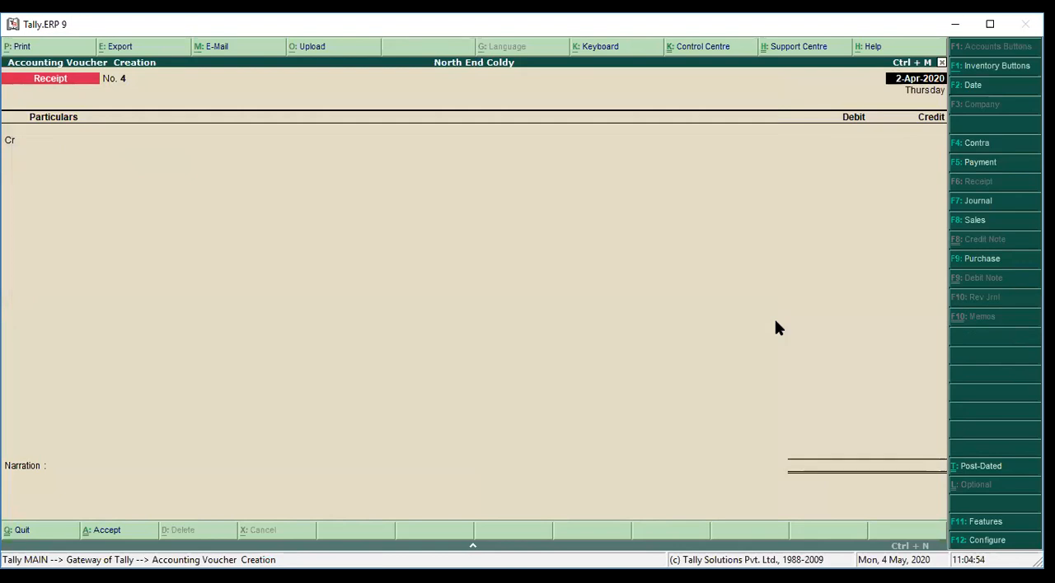
# Leave voucher creation and open the Profit & Loss A/c report in its detailed view
pyautogui.press('Escape')
pyautogui.press('y')
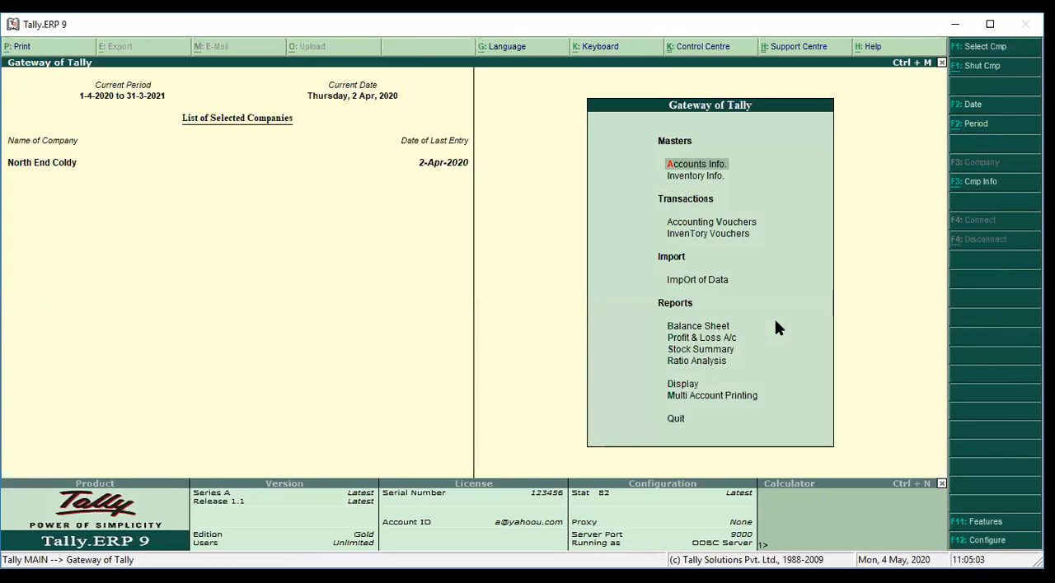
pyautogui.press('Down')
pyautogui.press('Down')
pyautogui.press('Down')
pyautogui.press('Down')
pyautogui.press('Down')
pyautogui.press('Down')
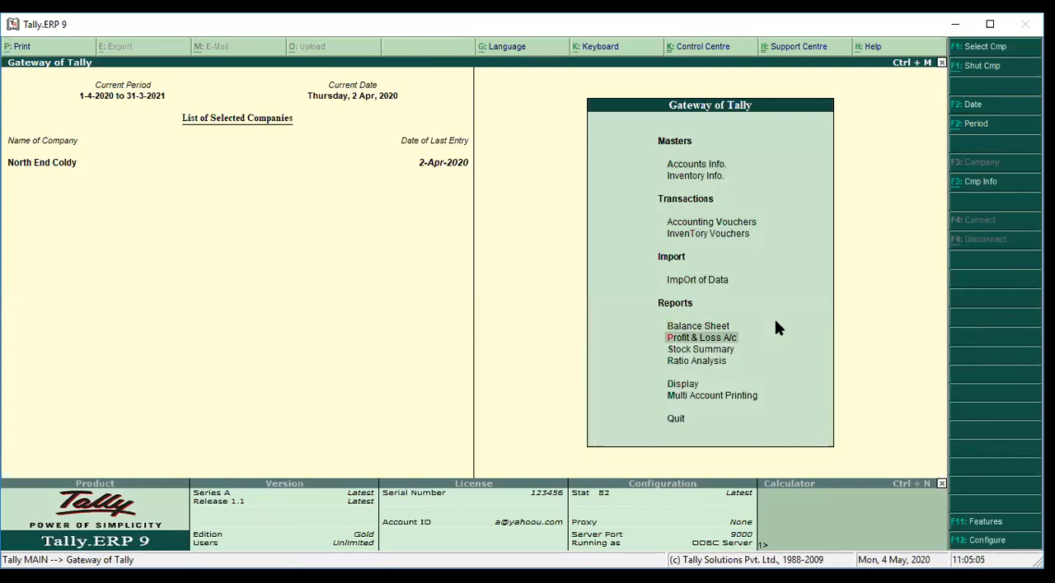
pyautogui.press('Return')
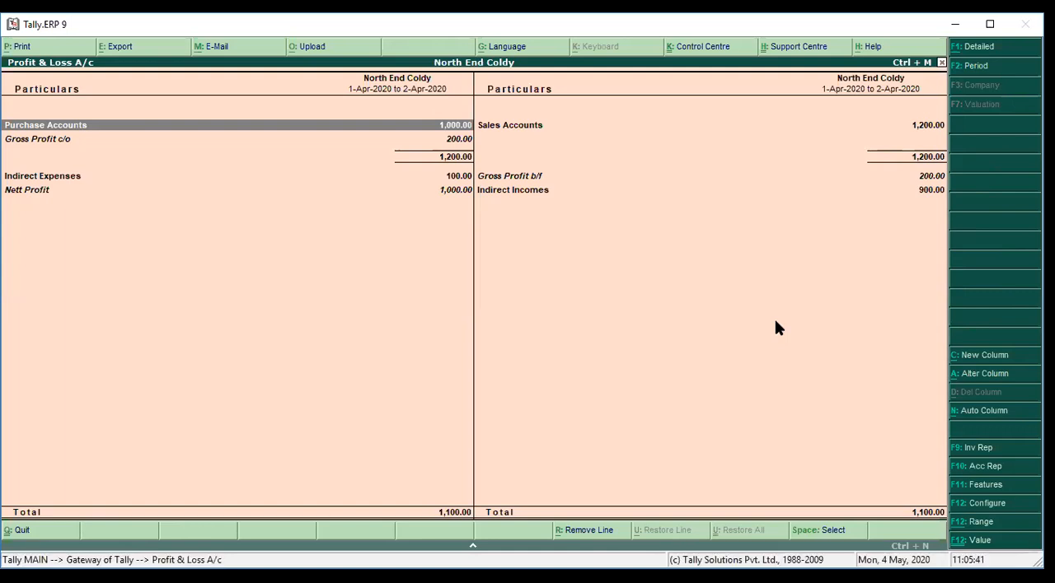
pyautogui.hotkey('alt', 'F1')
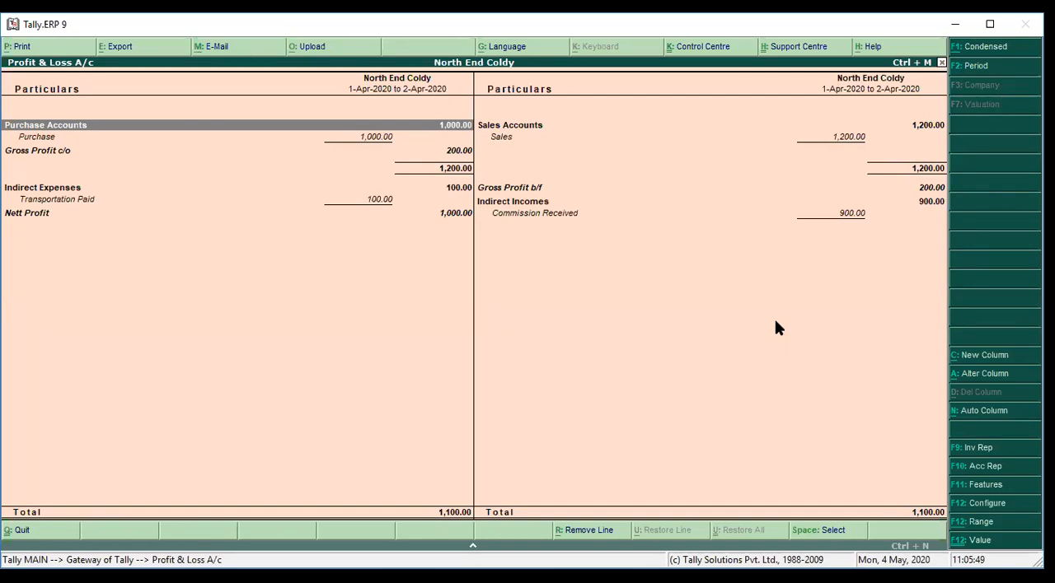
# Examine the purchase, sales, gross profit, indirect expense, indirect income and nett profit lines of the Profit & Loss A/c
pyautogui.press('Down')
pyautogui.press('Right')
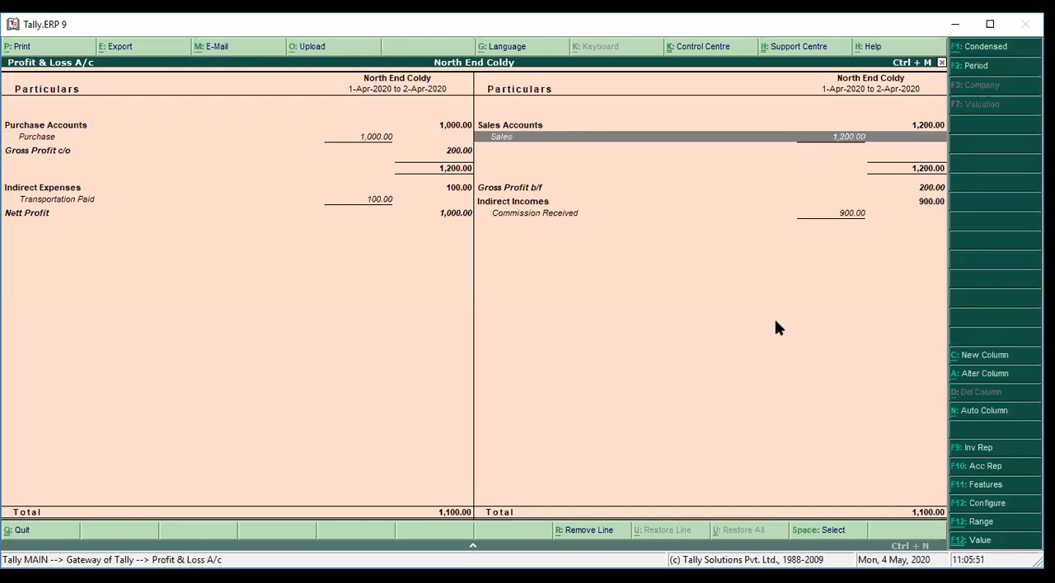
pyautogui.press('Left')
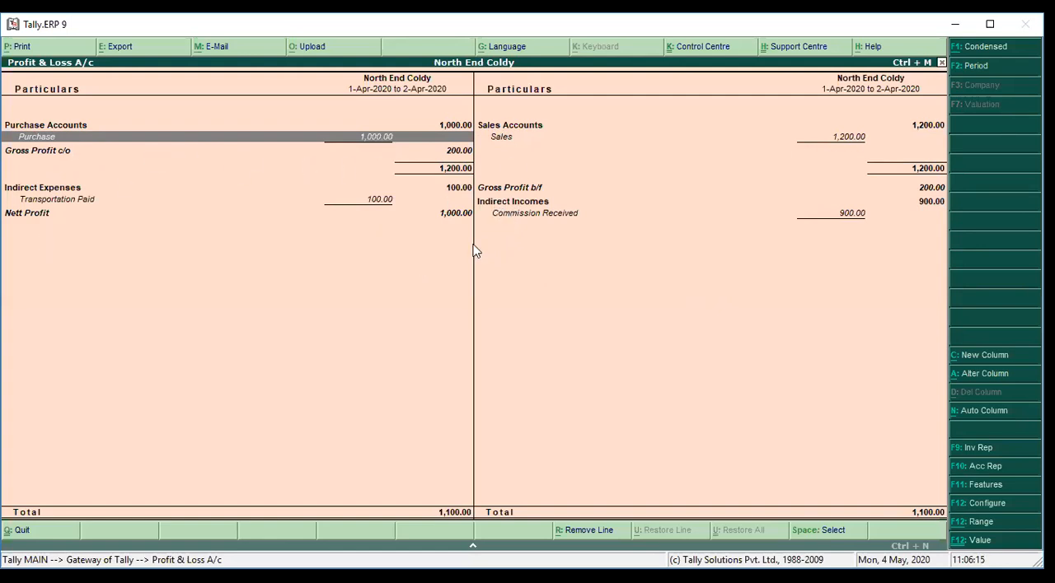
pyautogui.press('Right')
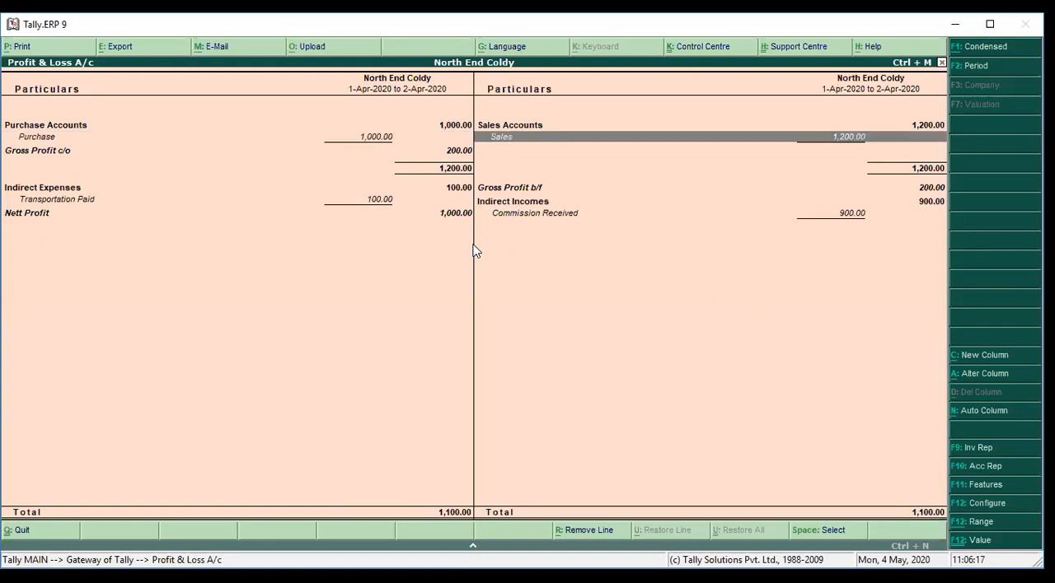
pyautogui.press('Left')
pyautogui.press('Right')
pyautogui.press('Left')
pyautogui.press('Down')
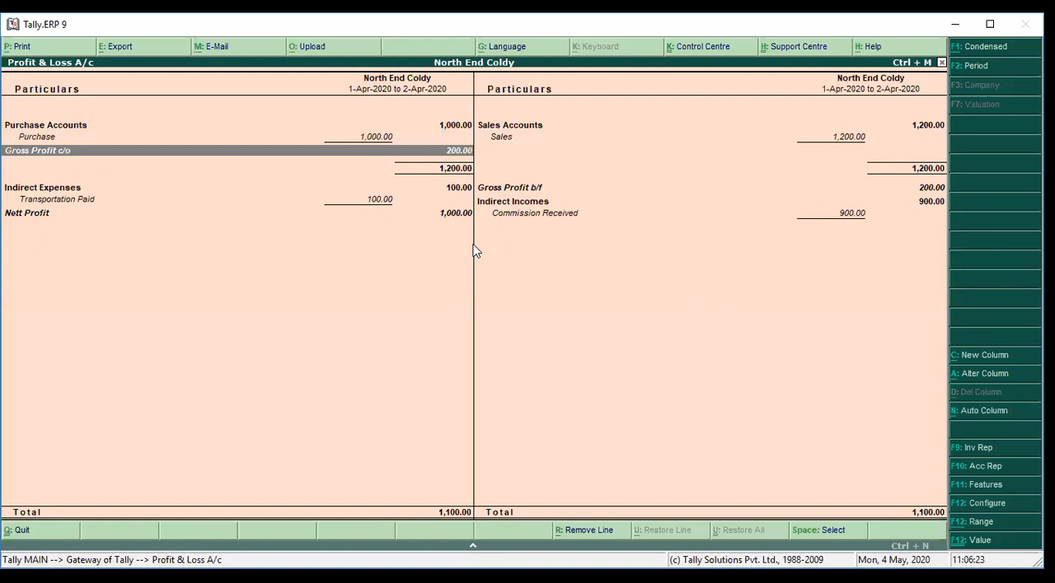
pyautogui.press('Down')
pyautogui.press('Right')
pyautogui.press('Down')
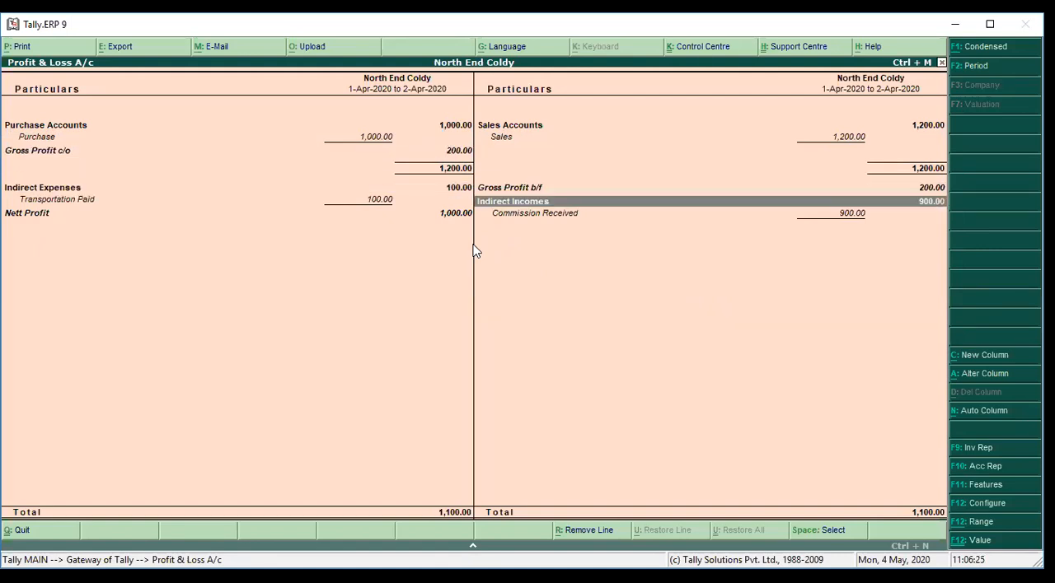
pyautogui.press('Down')
pyautogui.press('Left')
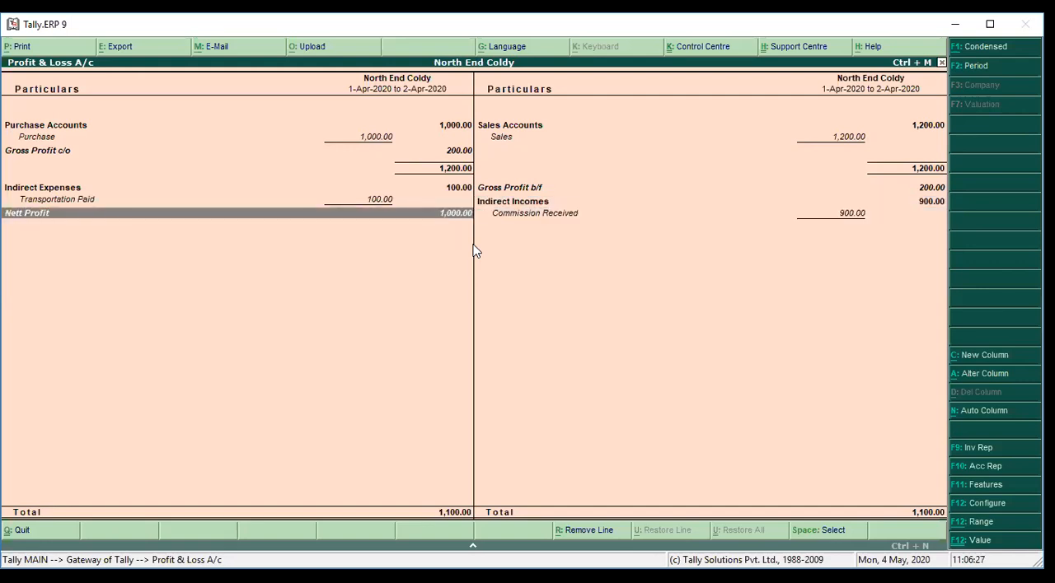
pyautogui.press('Up')
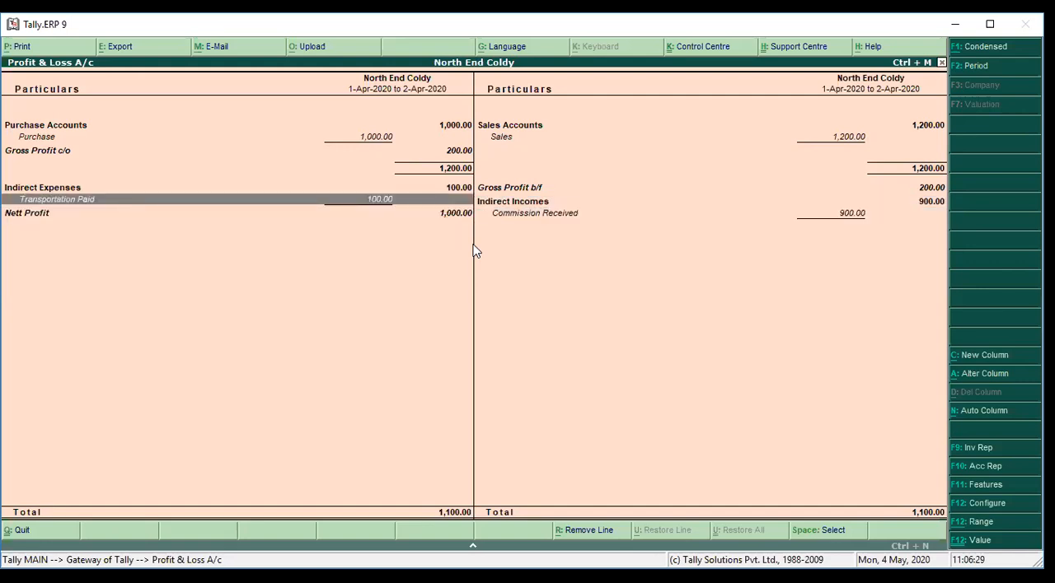
pyautogui.press('Down')
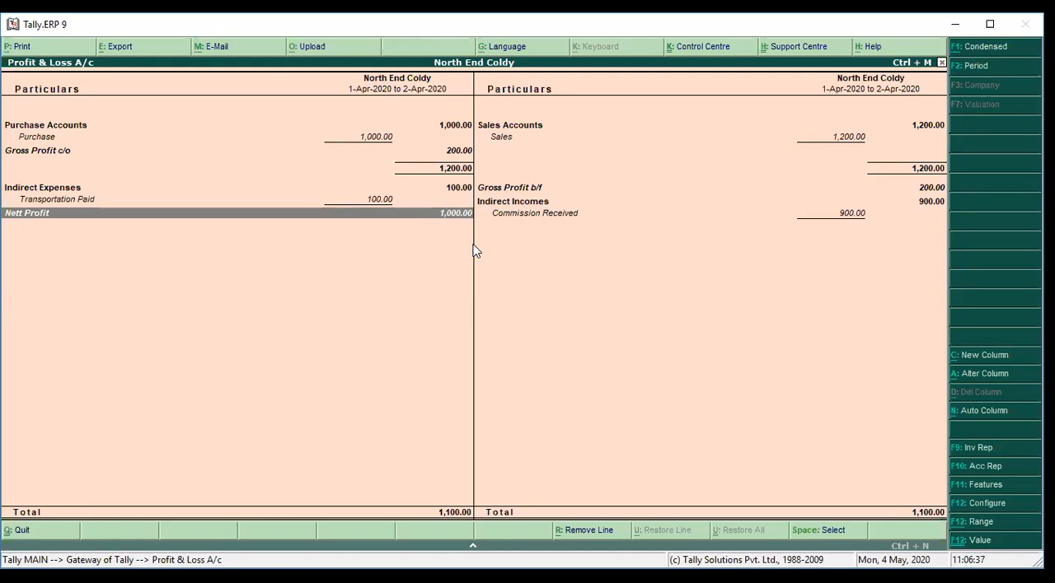
# Configure the Profit & Loss A/c report to display in vertical format
pyautogui.press('F12')
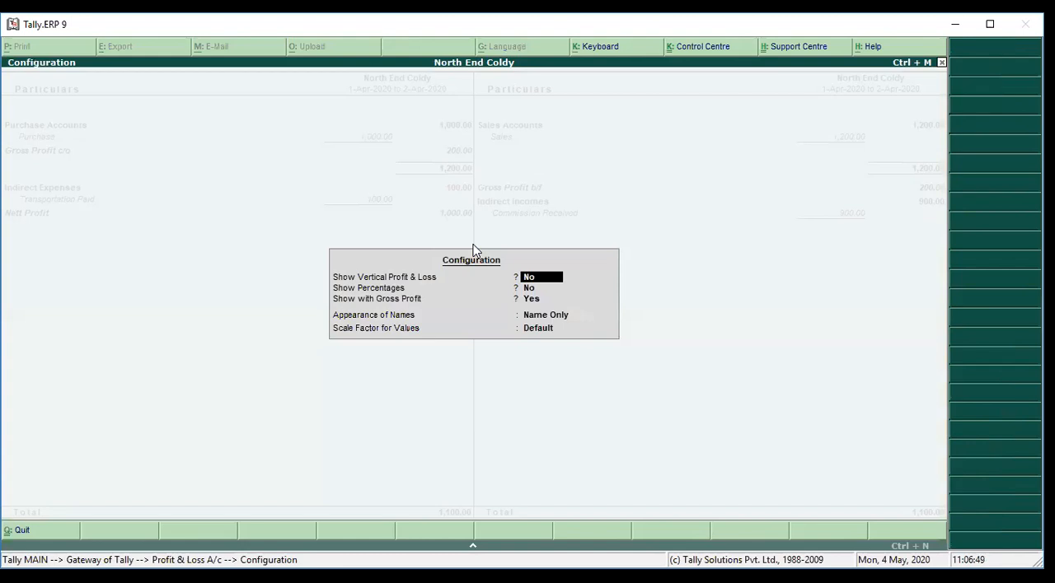
pyautogui.write('y')
pyautogui.press('Return')
pyautogui.press('Return')
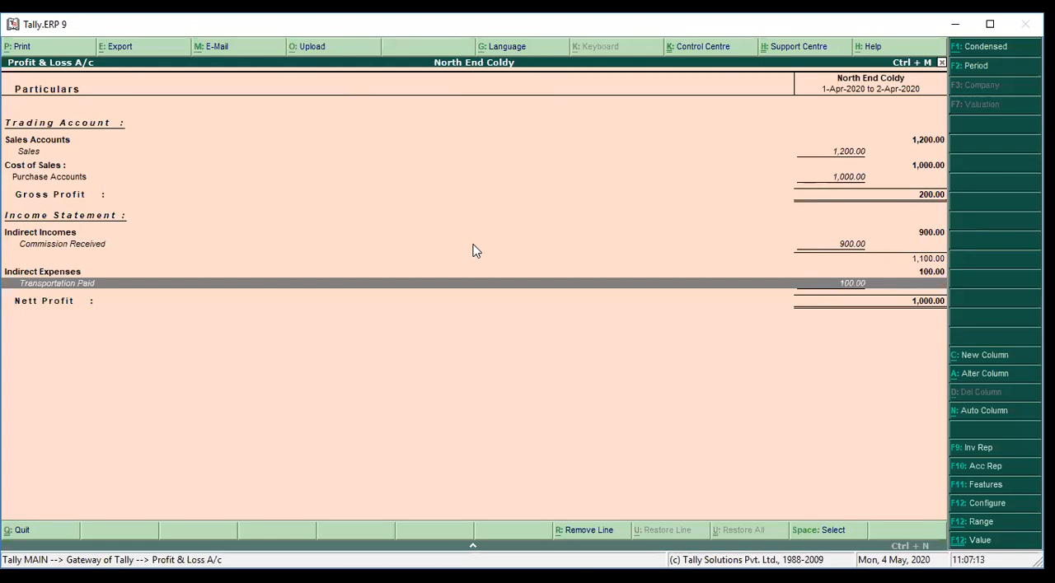
# Configure the Profit & Loss A/c with vertical format and gross profit both set to No, keeping percentages off and names as Name Only
pyautogui.press('F12')
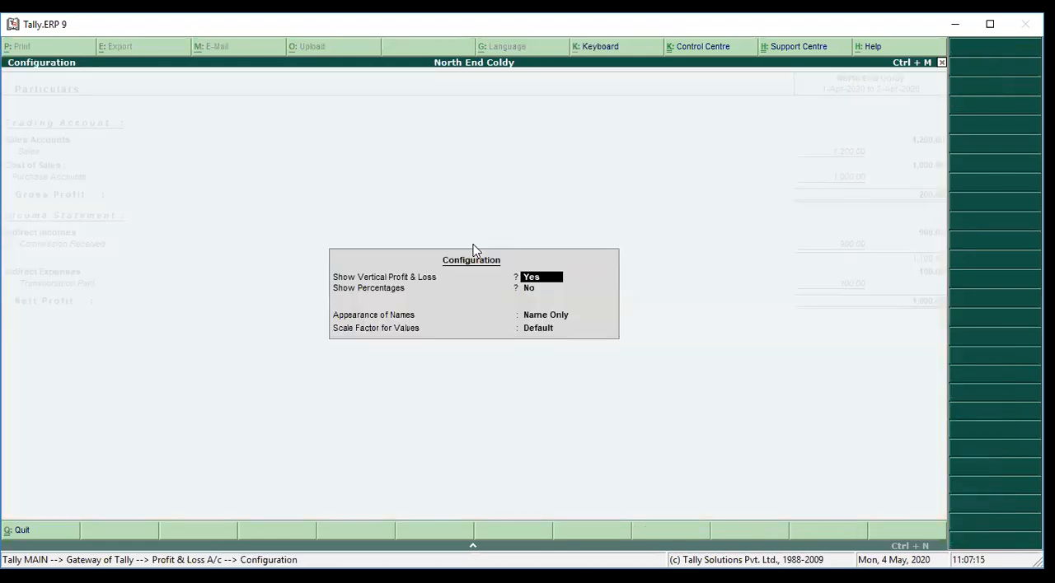
pyautogui.write('n')
pyautogui.press('Return')
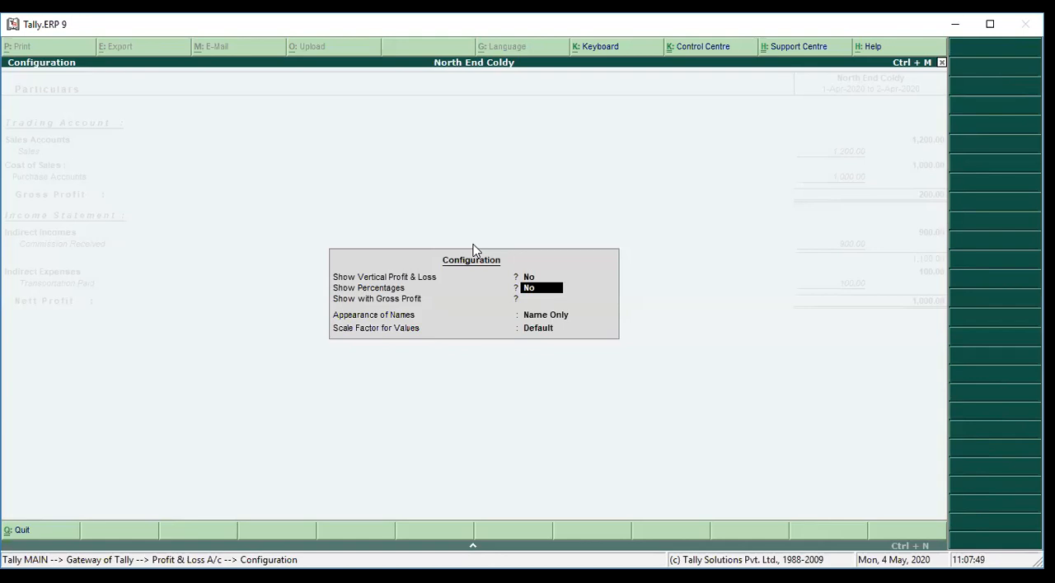
pyautogui.press('Return')
pyautogui.write('n')
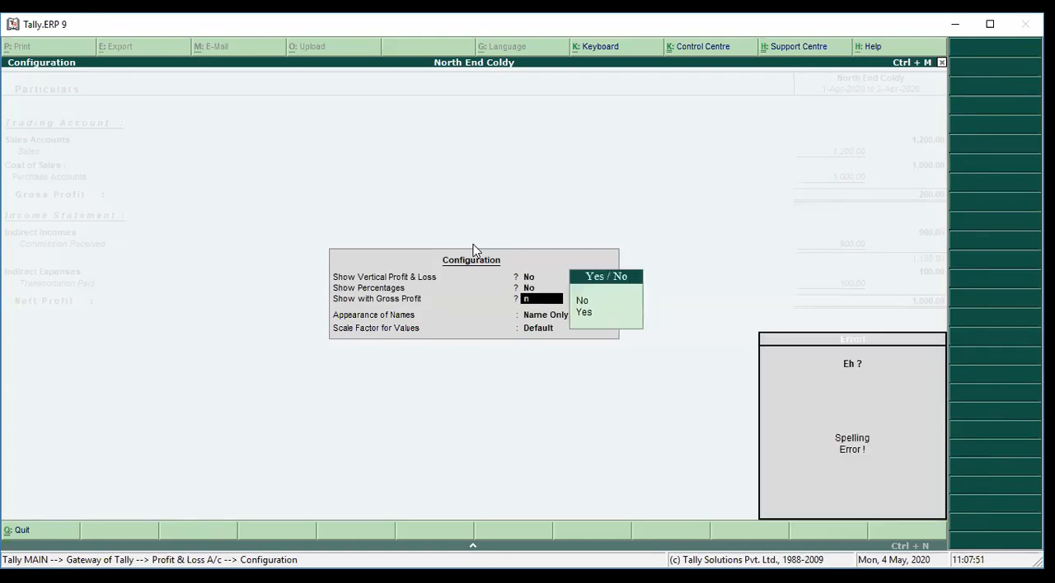
pyautogui.write('o')
pyautogui.press('Return')
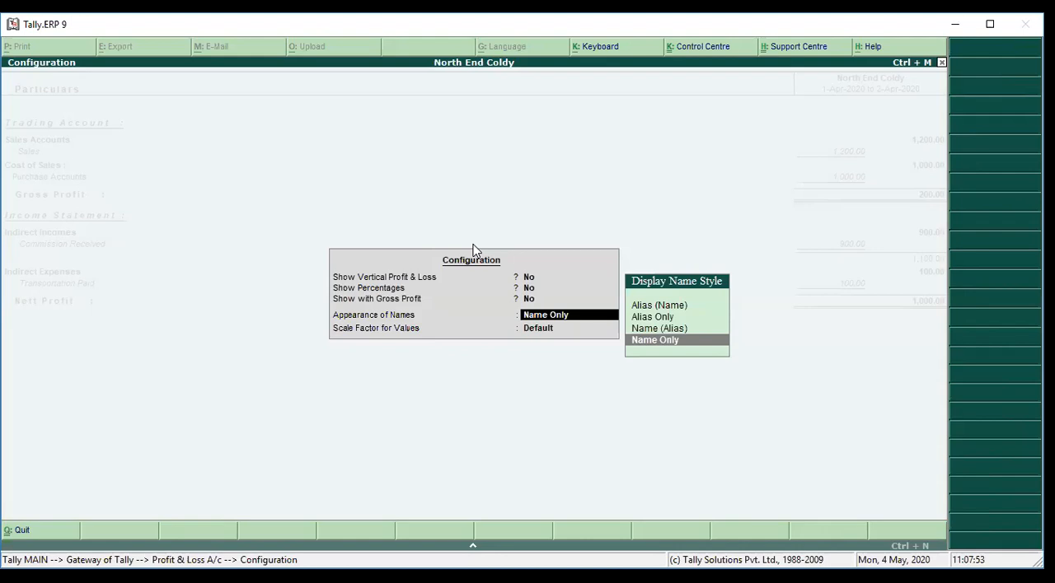
pyautogui.press('Return')
pyautogui.press('Return')
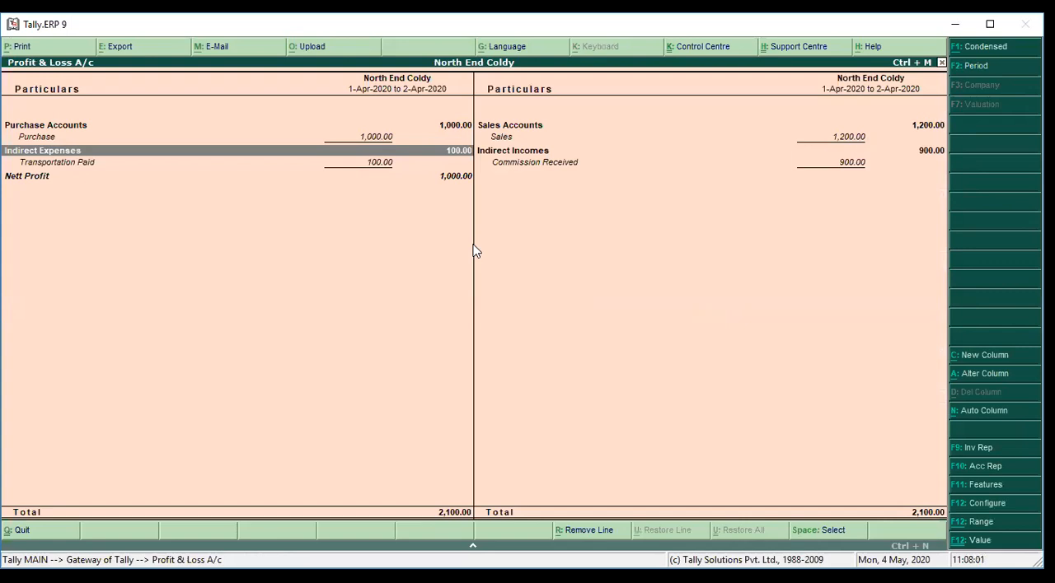
# Set Show with Gross Profit to Yes for the Profit & Loss A/c and check the Nett Profit line
pyautogui.press('F12')
pyautogui.press('Return')
pyautogui.press('Return')
pyautogui.press('y')
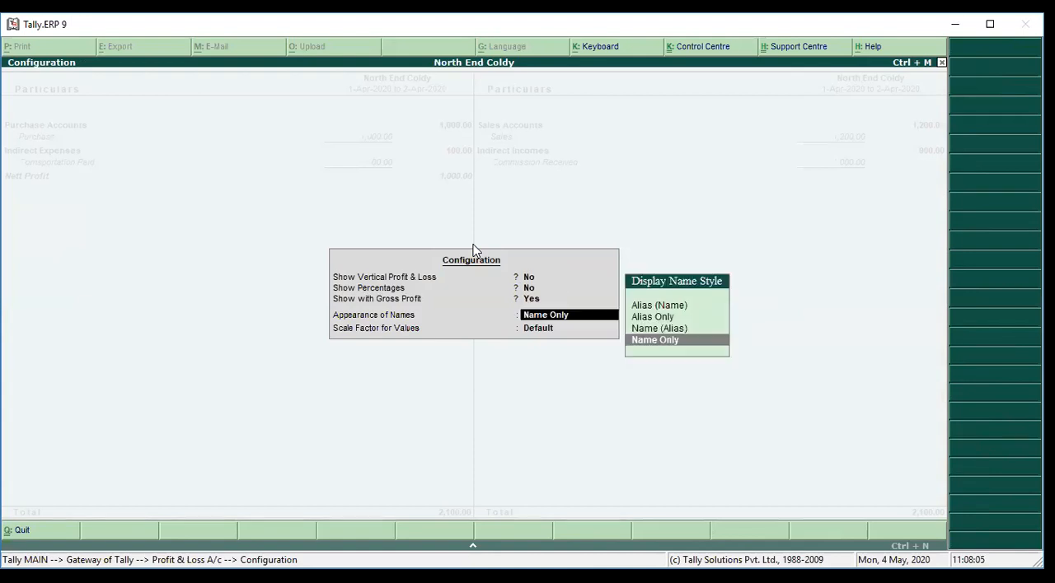
pyautogui.press('Return')
pyautogui.press('Return')
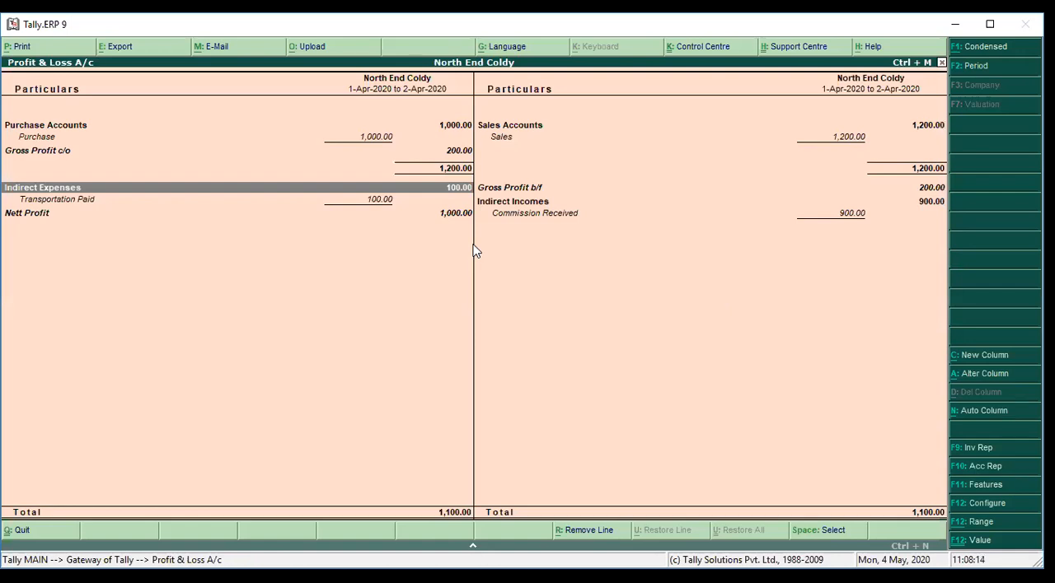
pyautogui.press('Down')
pyautogui.press('Down')
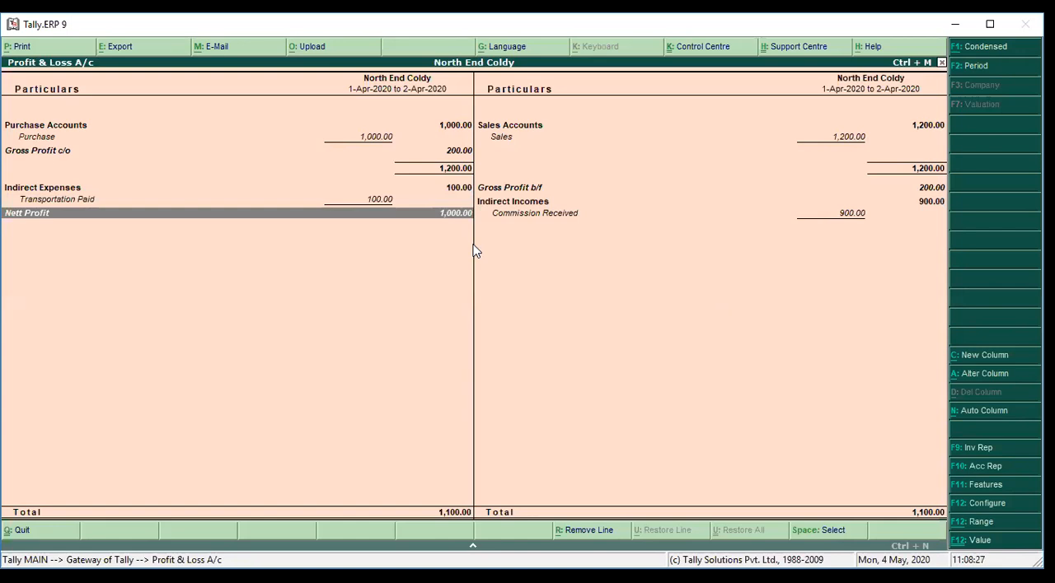
# Leave the Profit & Loss A/c and open the Balance Sheet in its detailed view
pyautogui.press('Escape')
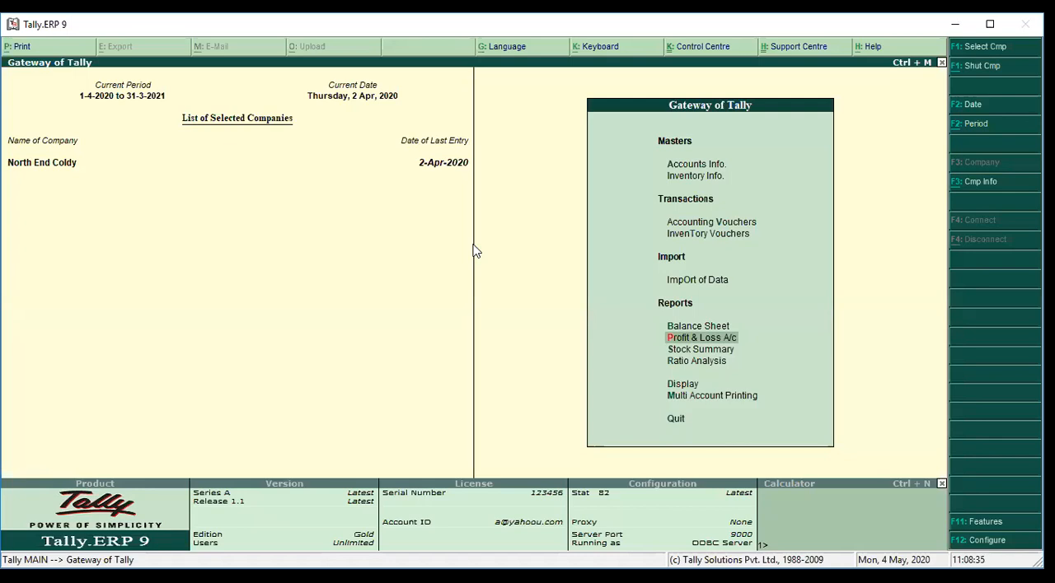
pyautogui.press('Up')
pyautogui.press('Return')
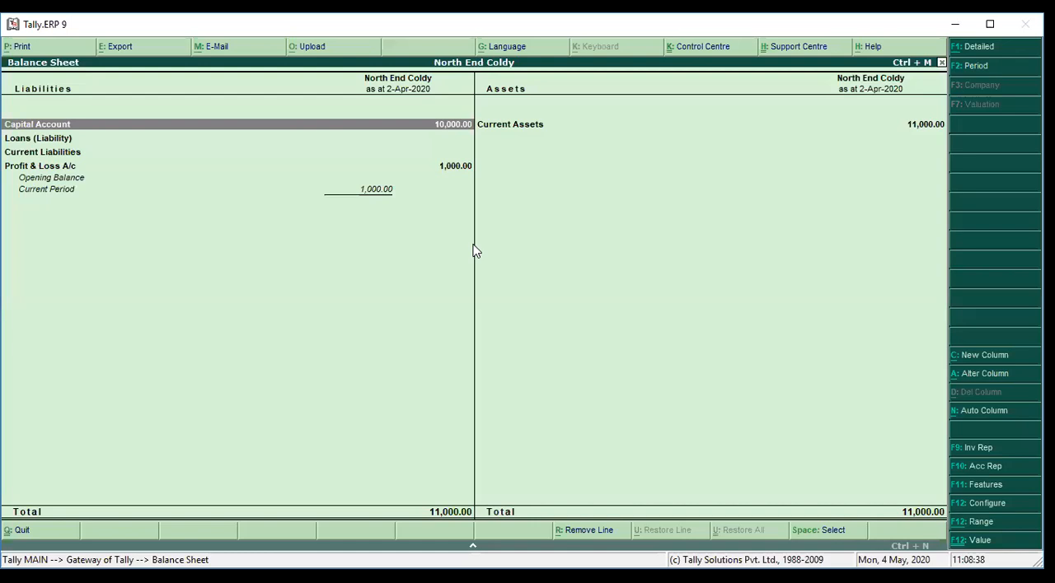
pyautogui.hotkey('alt', 'F1')
# Examine the capital account, cash-in-hand and Profit & Loss A/c lines of the Balance Sheet
pyautogui.press('Down')
pyautogui.press('Down')
pyautogui.press('Down')
pyautogui.press('Down')
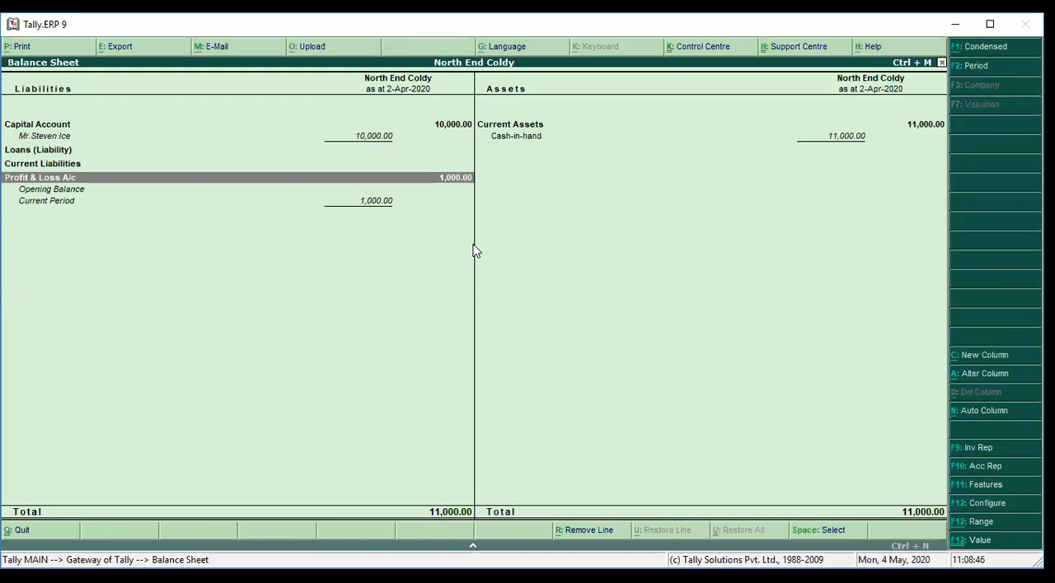
pyautogui.press('Right')
pyautogui.press('Left')
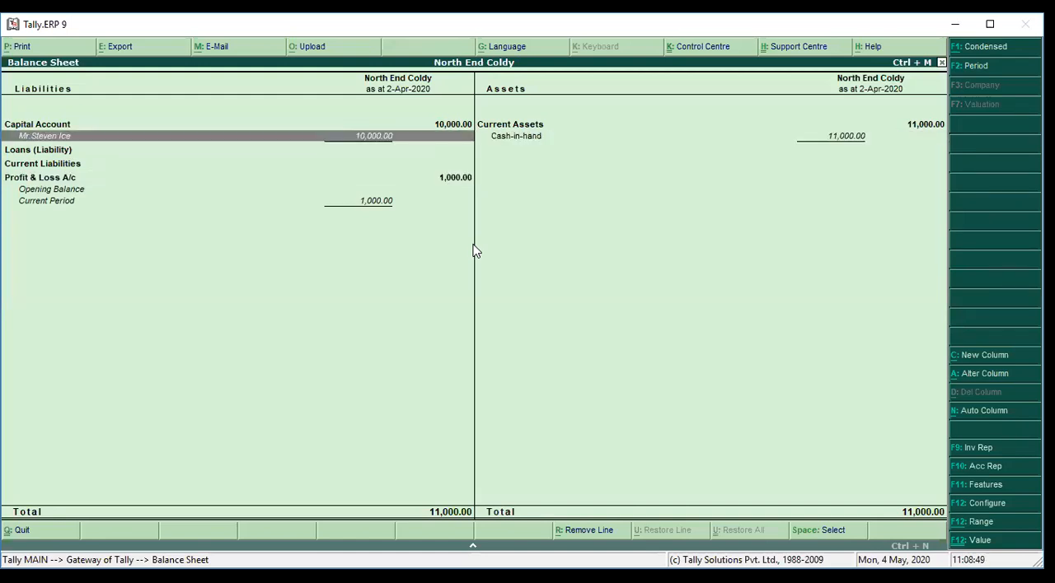
pyautogui.press('Down')
pyautogui.press('Down')
pyautogui.press('Right')
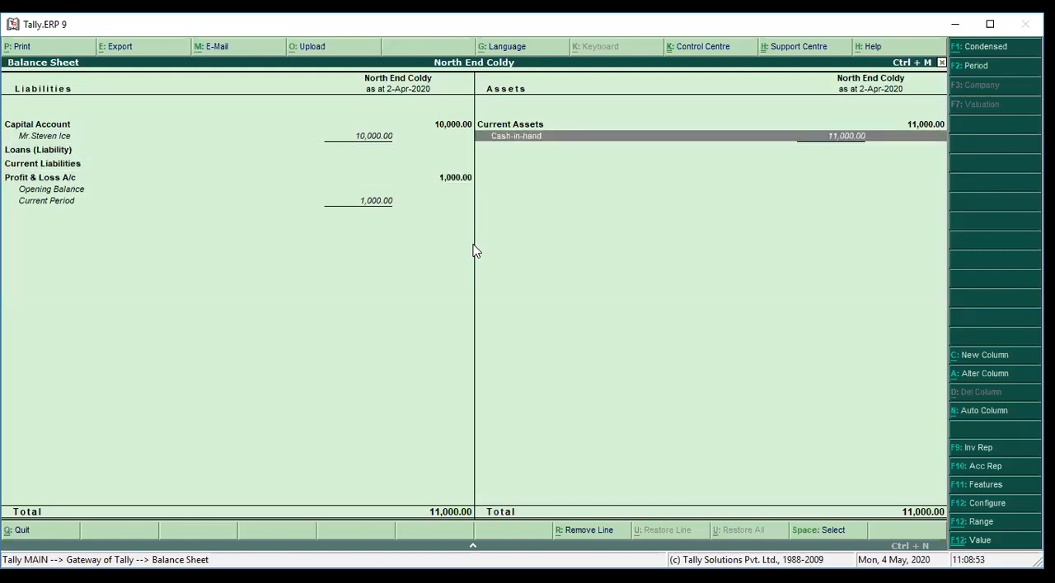
pyautogui.press('Left')
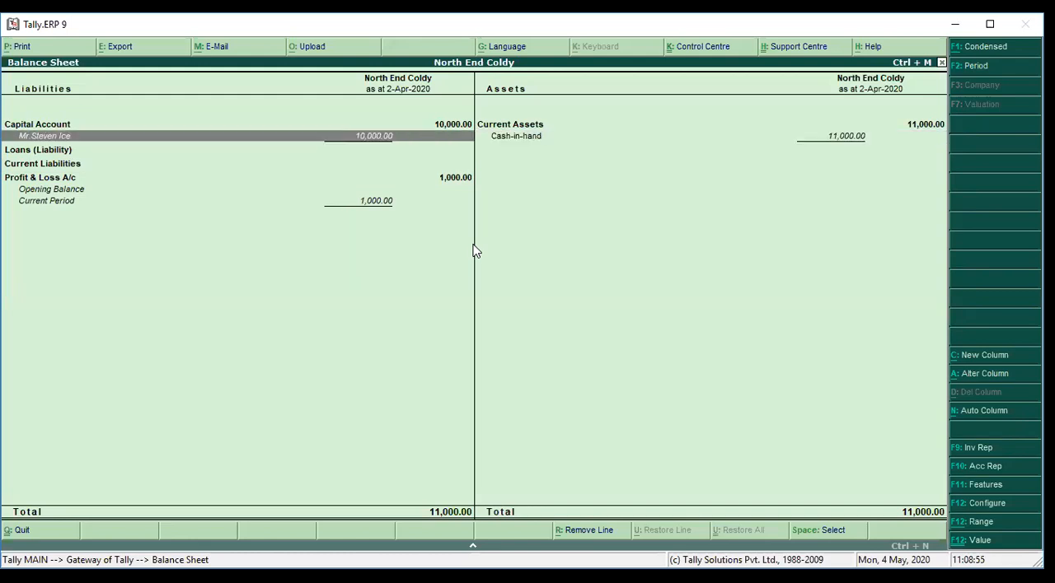
pyautogui.press('Down')
pyautogui.press('Down')
pyautogui.press('Down')
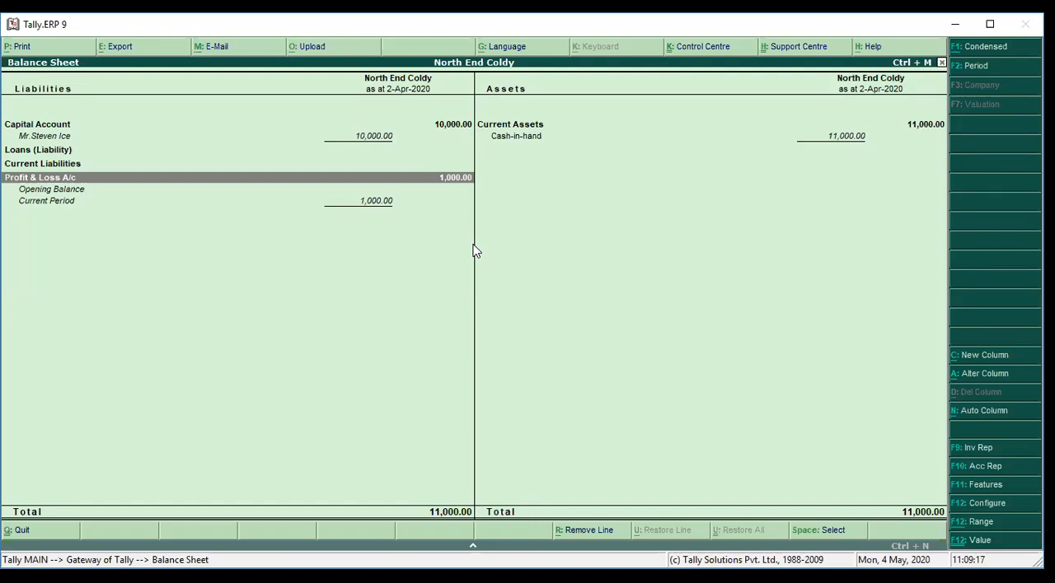
# Leave the Balance Sheet and open the Trial Balance in detailed view, listed ledger-wise
pyautogui.rightClick(474, 250)
pyautogui.press('Down')
pyautogui.press('Down')
pyautogui.press('Down')
pyautogui.press('Down')
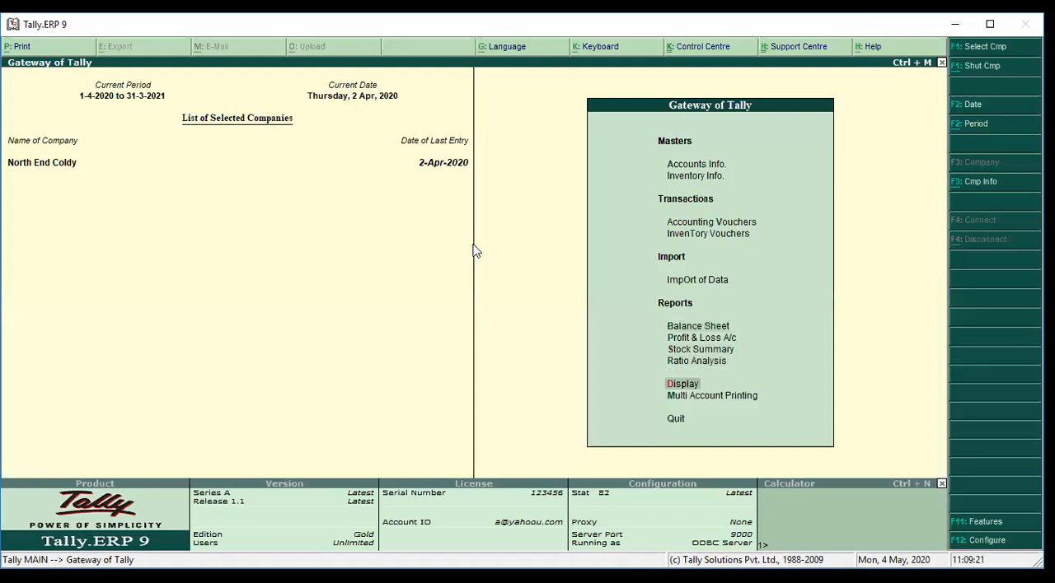
pyautogui.press('Return')
pyautogui.press('Return')
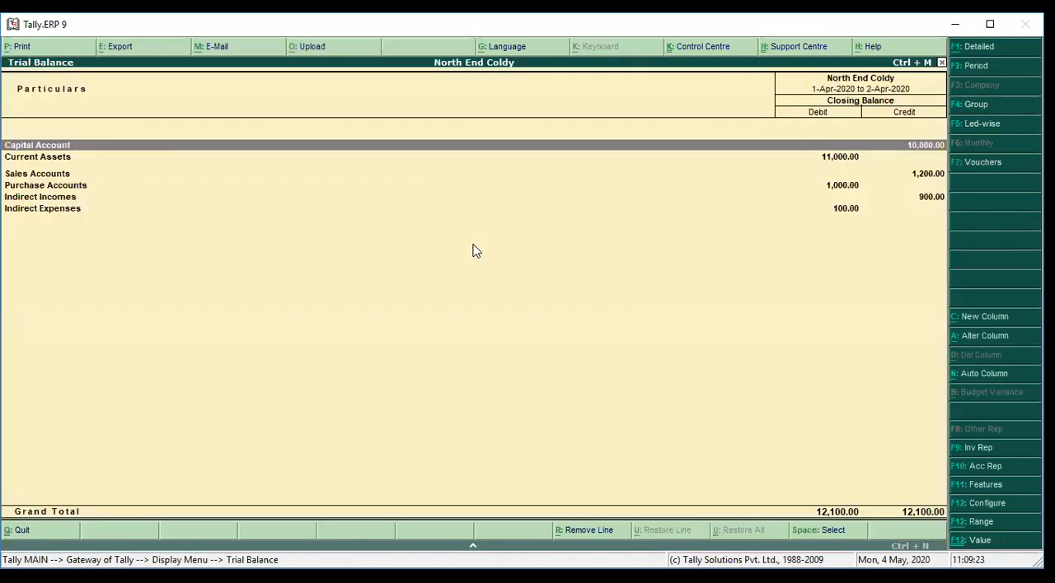
pyautogui.hotkey('alt', 'F1')
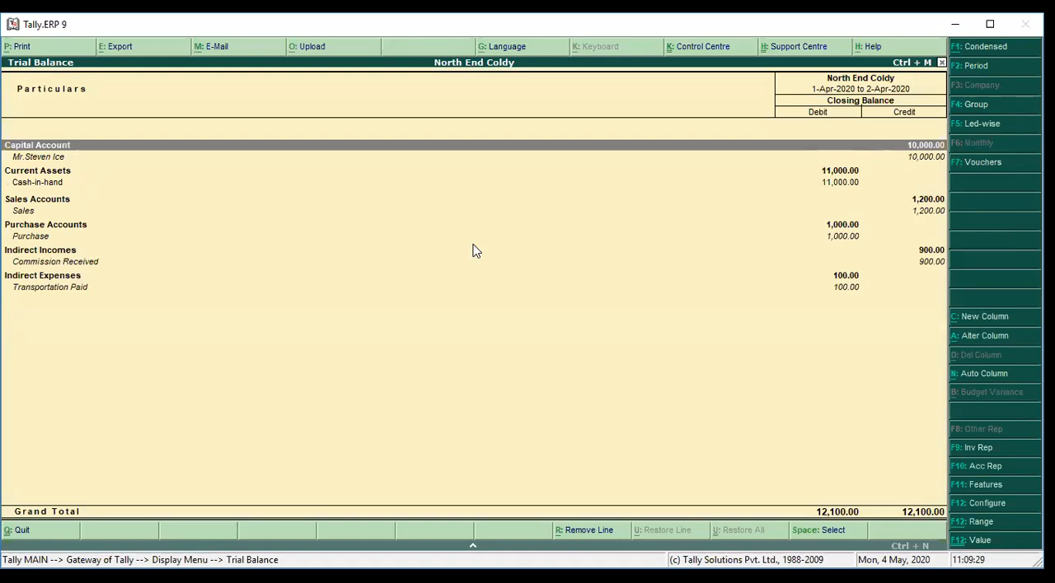
pyautogui.press('F5')
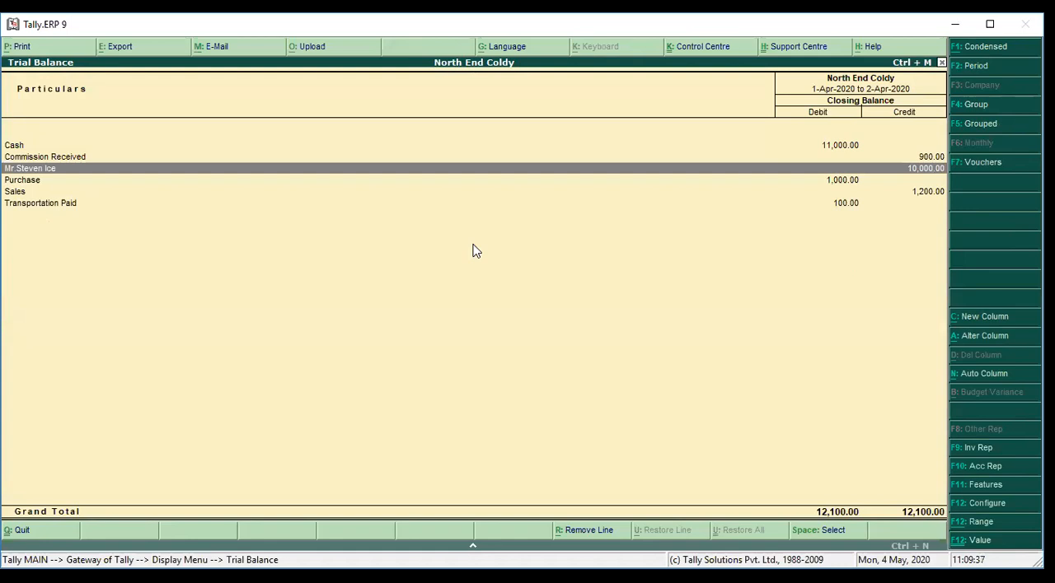
pyautogui.hotkey('alt', 'p')
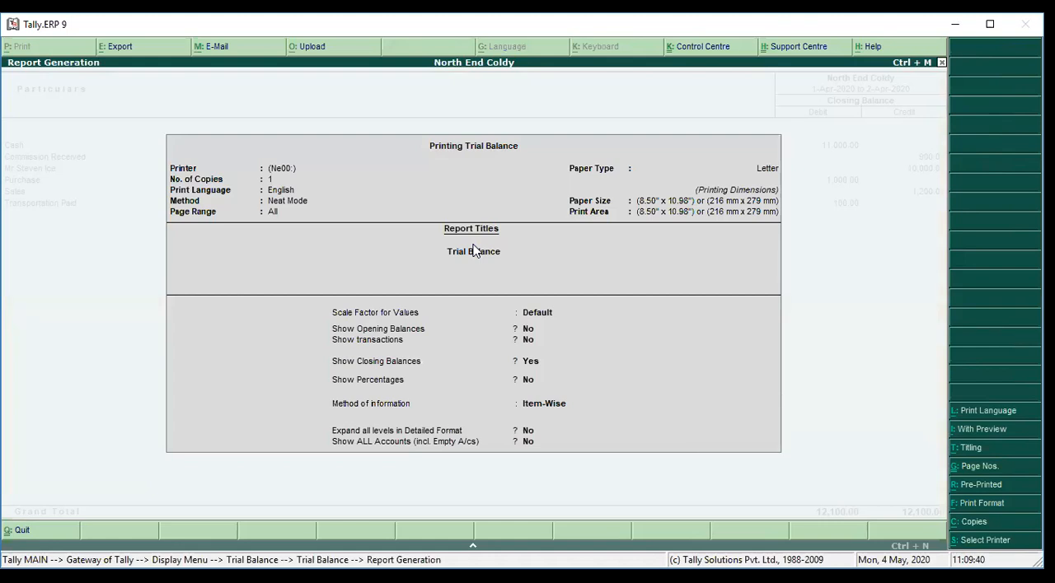
pyautogui.press('Return')
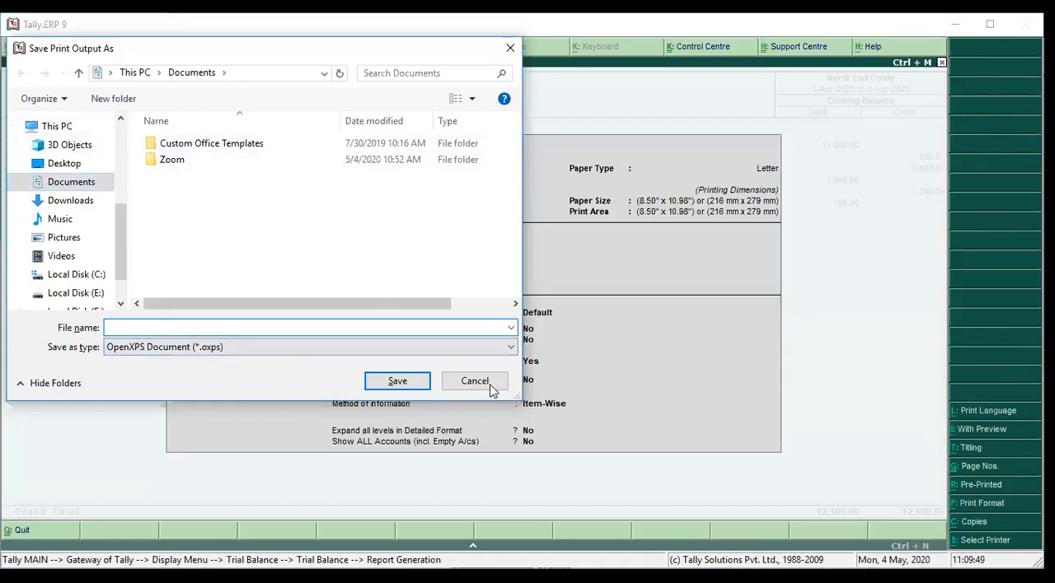
pyautogui.press('Escape')
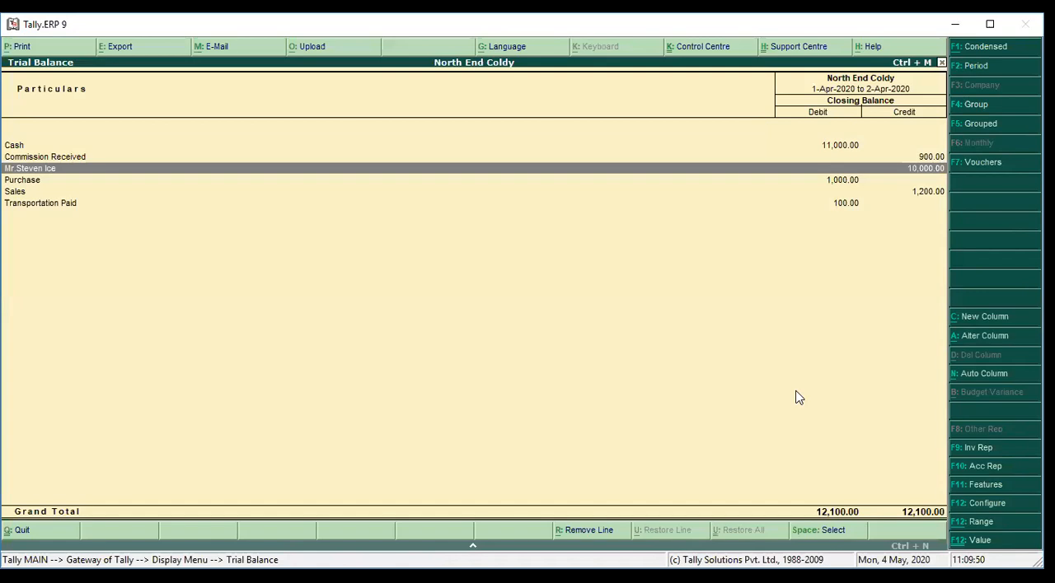
# View a zoomed print preview of the ledger-wise Trial Balance, then close the preview and the report
pyautogui.hotkey('alt', 'p')
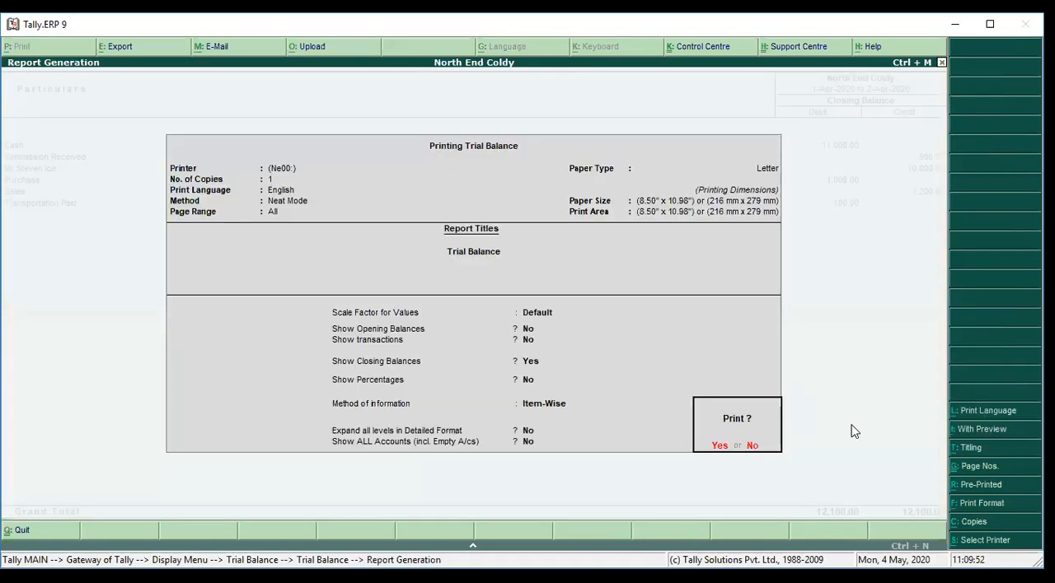
pyautogui.click(993, 430)
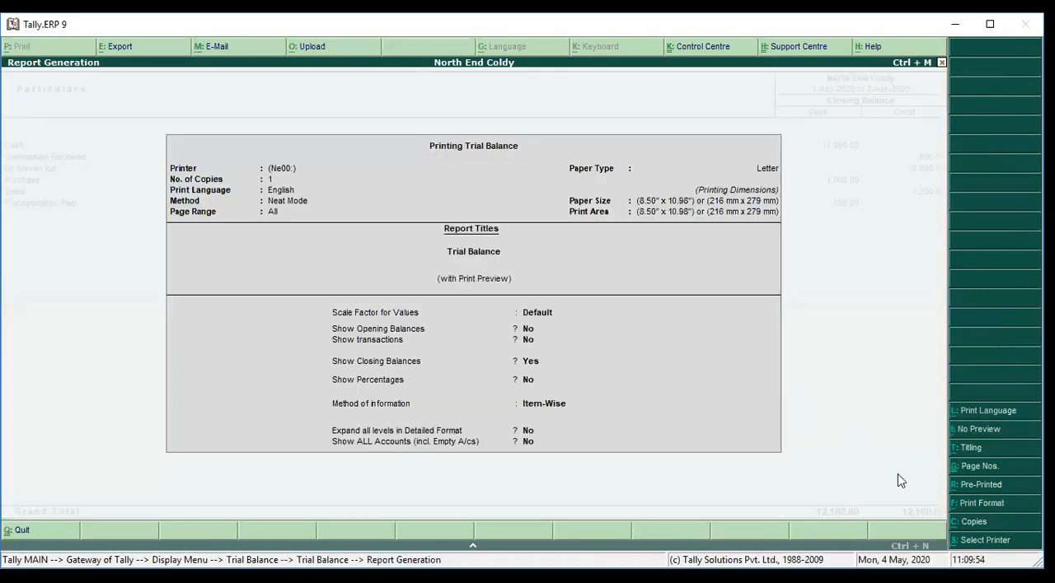
pyautogui.press('Return')
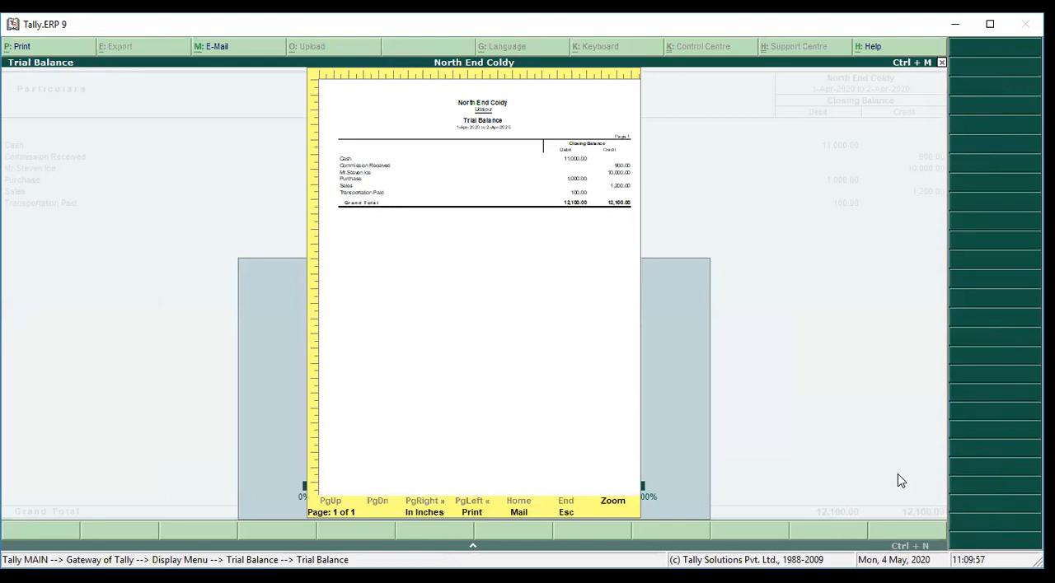
pyautogui.hotkey('alt', 'z')
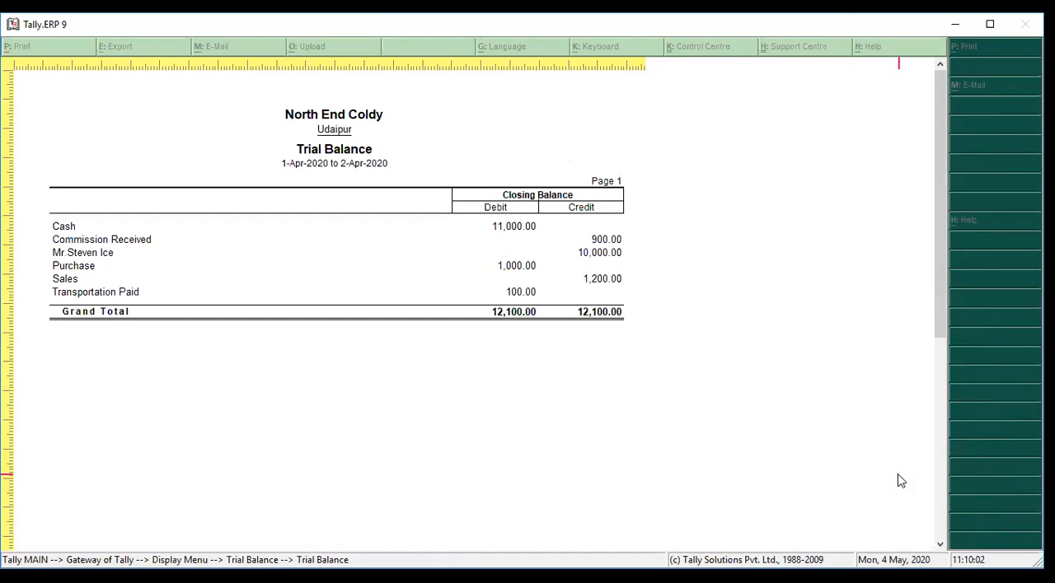
pyautogui.press('Escape')
# Return to the Gateway of Tally and open the Balance Sheet in its detailed view
pyautogui.press('Escape')
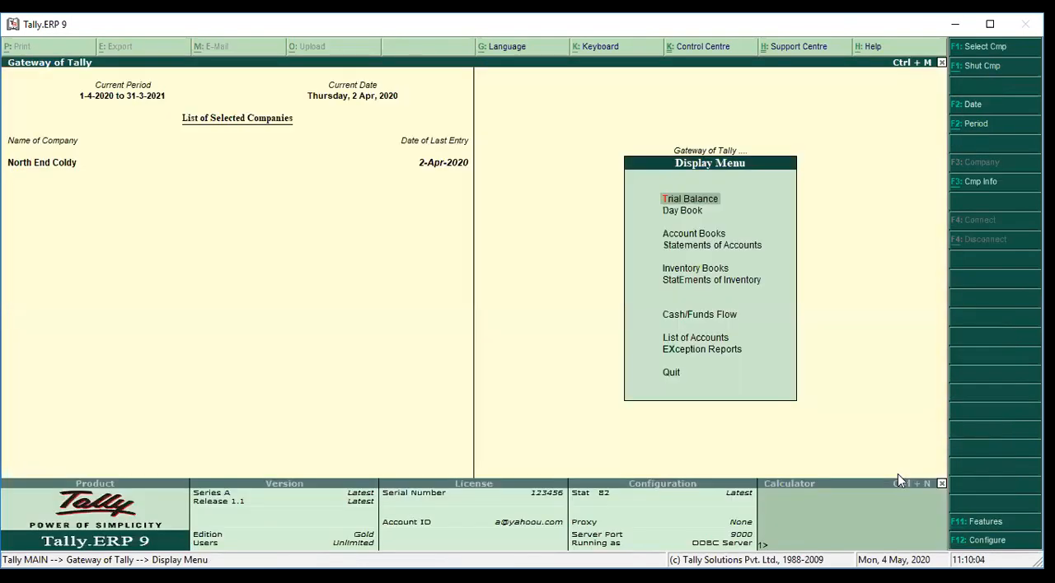
pyautogui.press('Escape')
pyautogui.press('b')
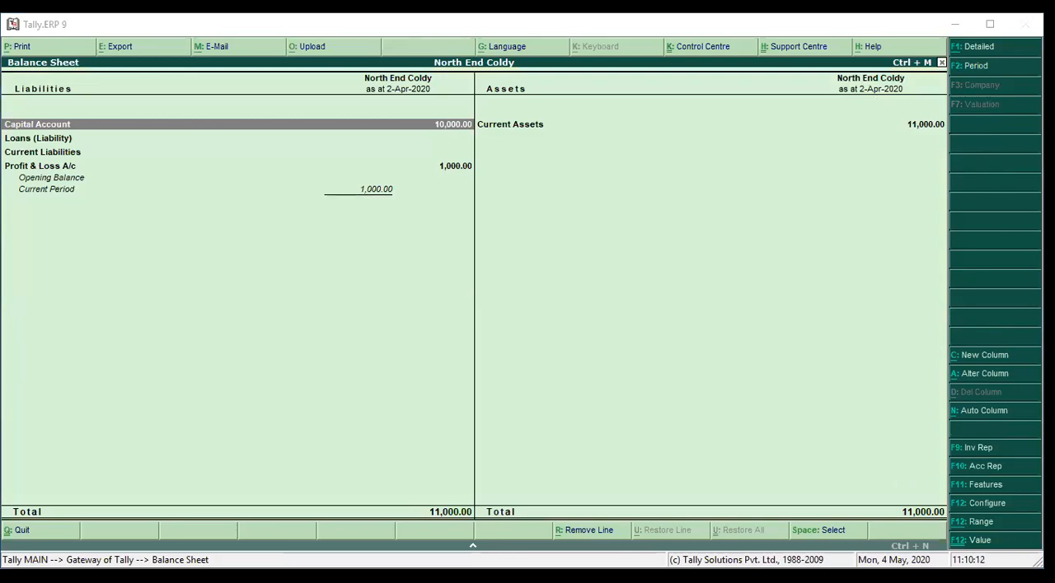
pyautogui.click(715, 280)
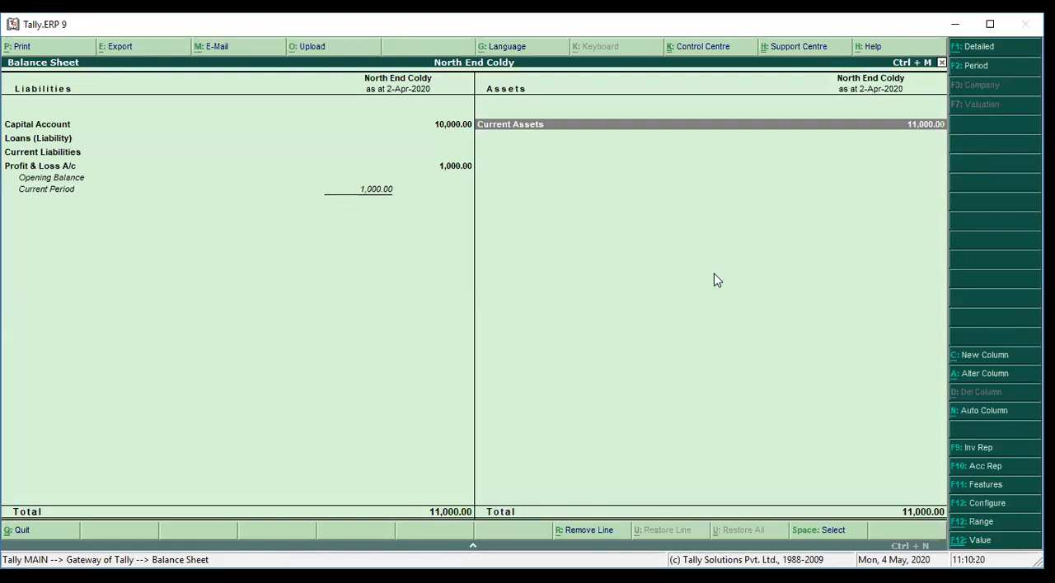
pyautogui.hotkey('alt', 'F1')
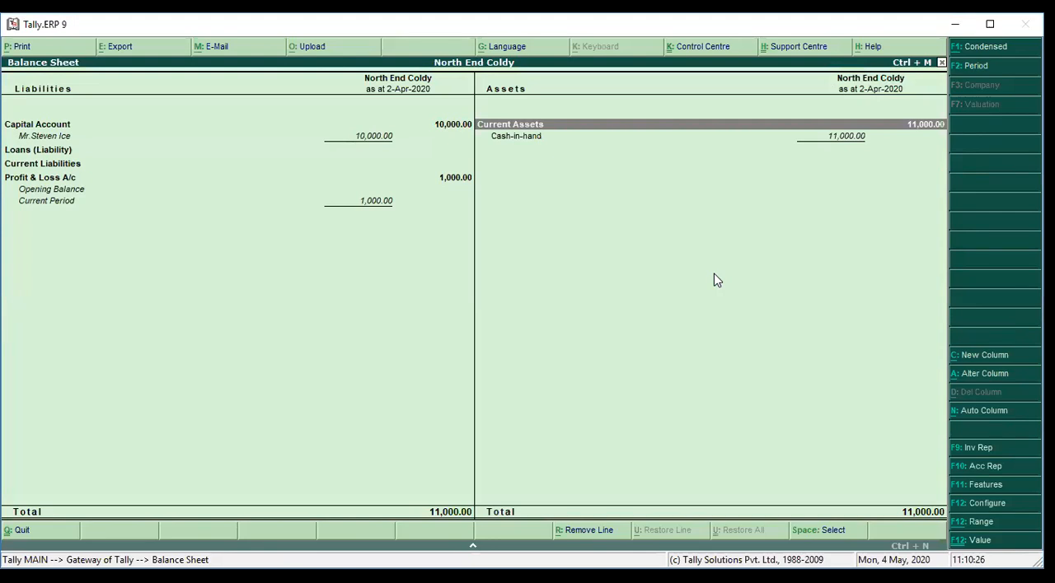
# View a zoomed print preview of the detailed Balance Sheet, then close the preview and the report
pyautogui.click(33, 48)
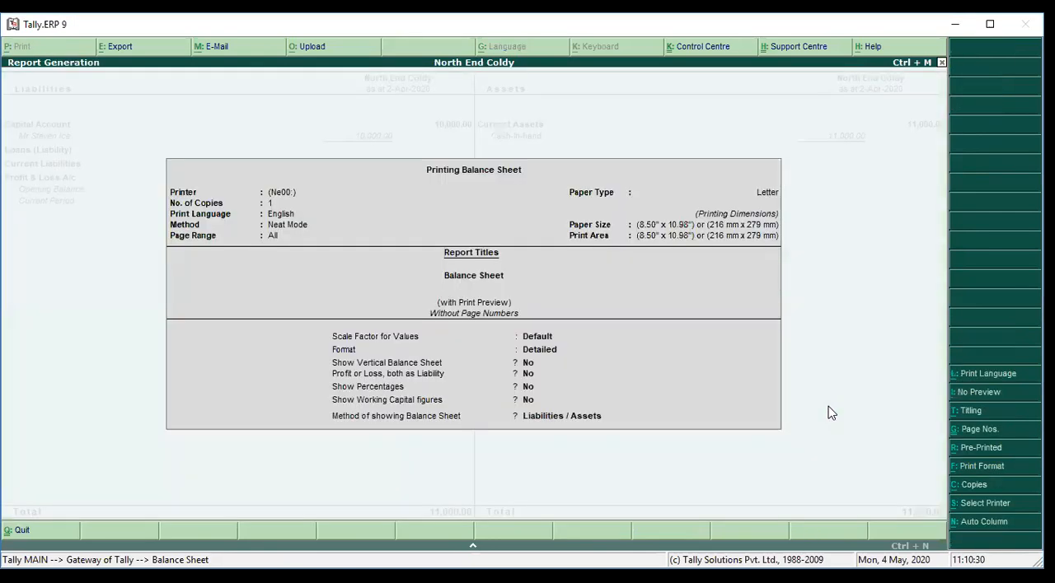
pyautogui.press('Return')
pyautogui.press('Return')
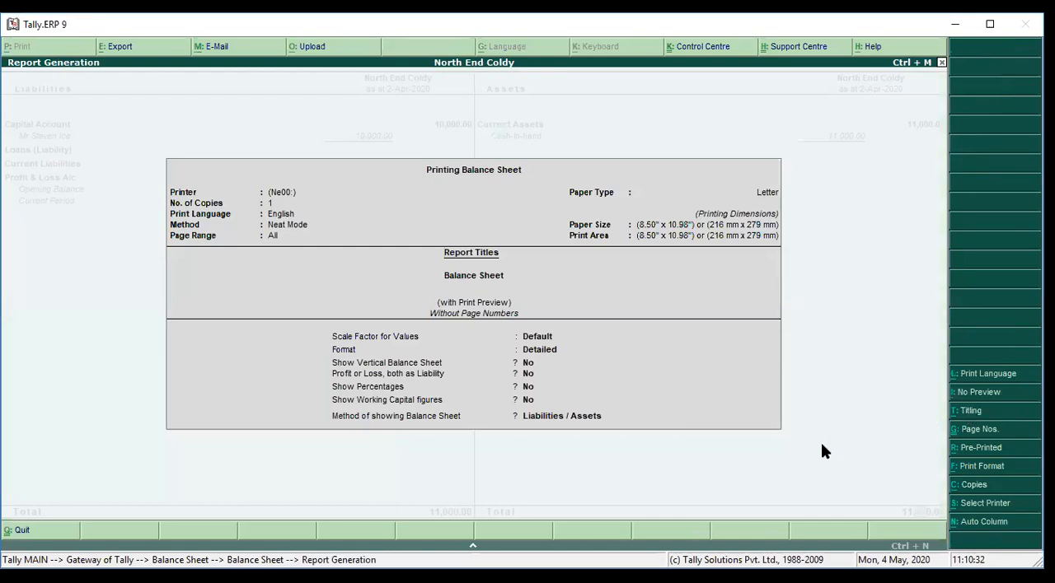
pyautogui.hotkey('alt', 'z')
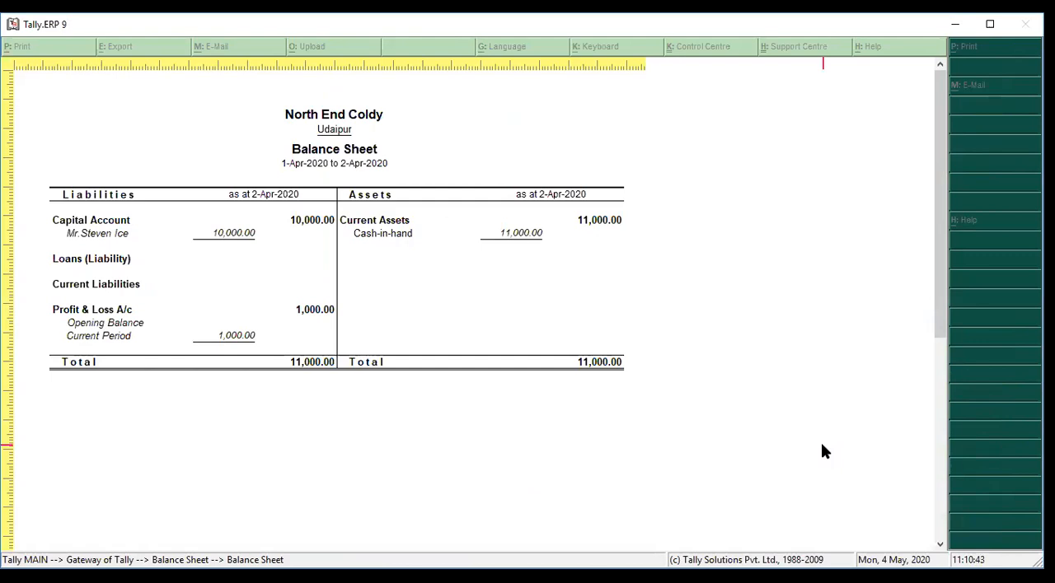
pyautogui.press('Escape')
pyautogui.press('Escape')
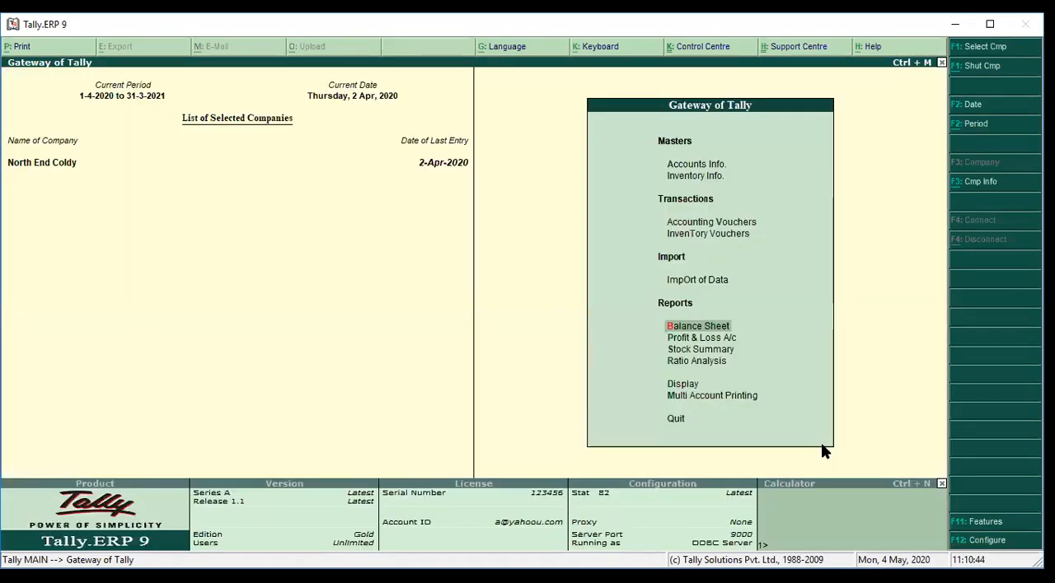
pyautogui.press('Up')
pyautogui.press('Up')
pyautogui.press('Up')
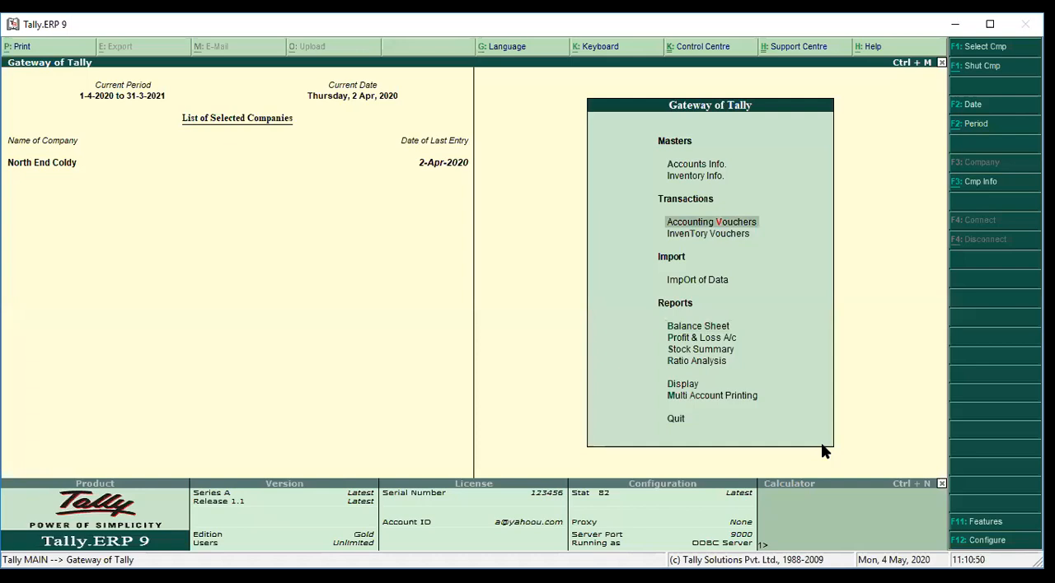
# Set the voucher date to 31-Mar-2021 in accounting voucher entry, then return to the Gateway of Tally
pyautogui.press('Return')
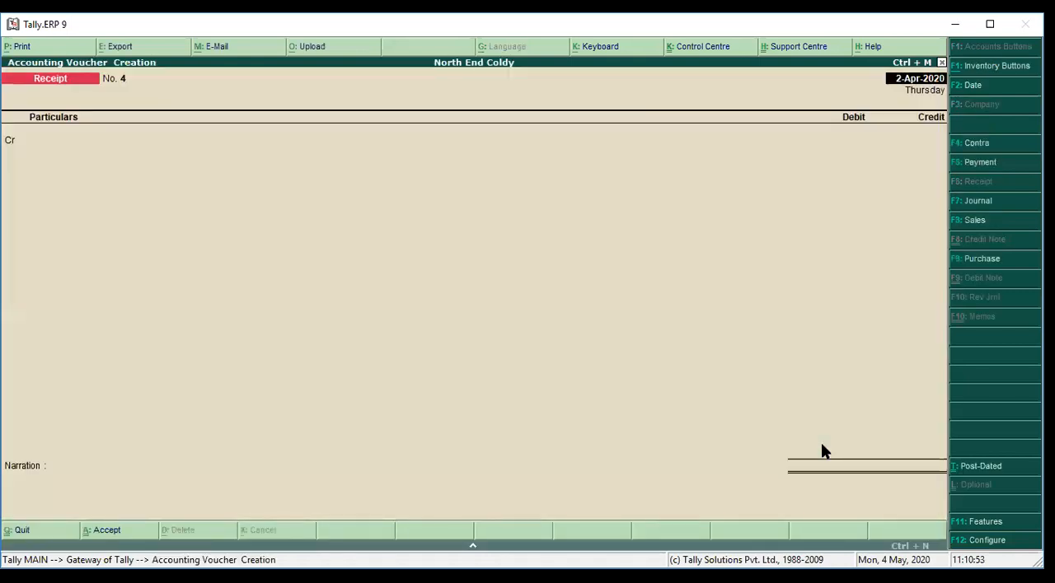
pyautogui.press('F2')
pyautogui.write('31-3')
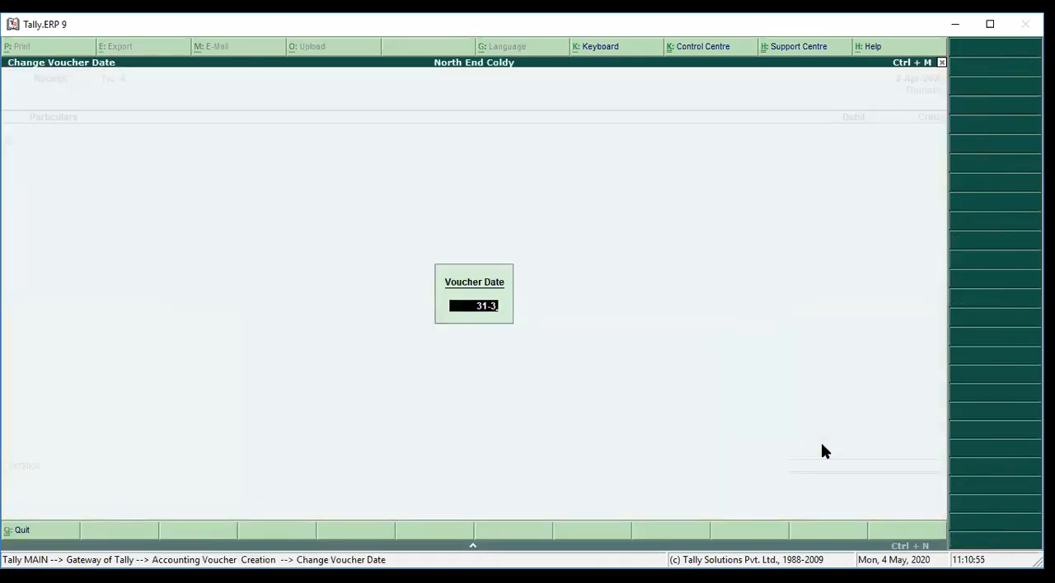
pyautogui.press('Return')
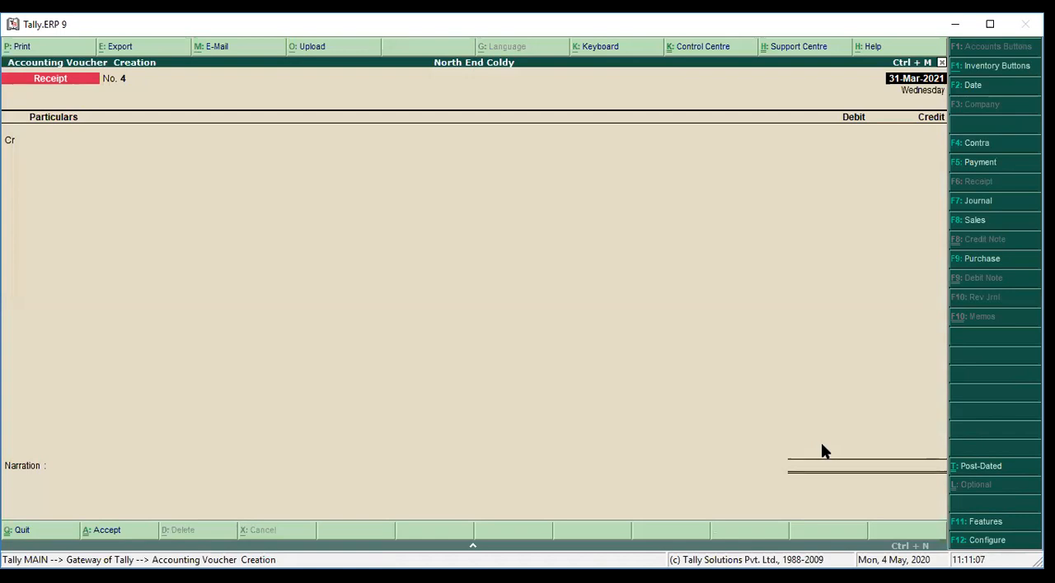
pyautogui.press('Escape')
pyautogui.press('y')
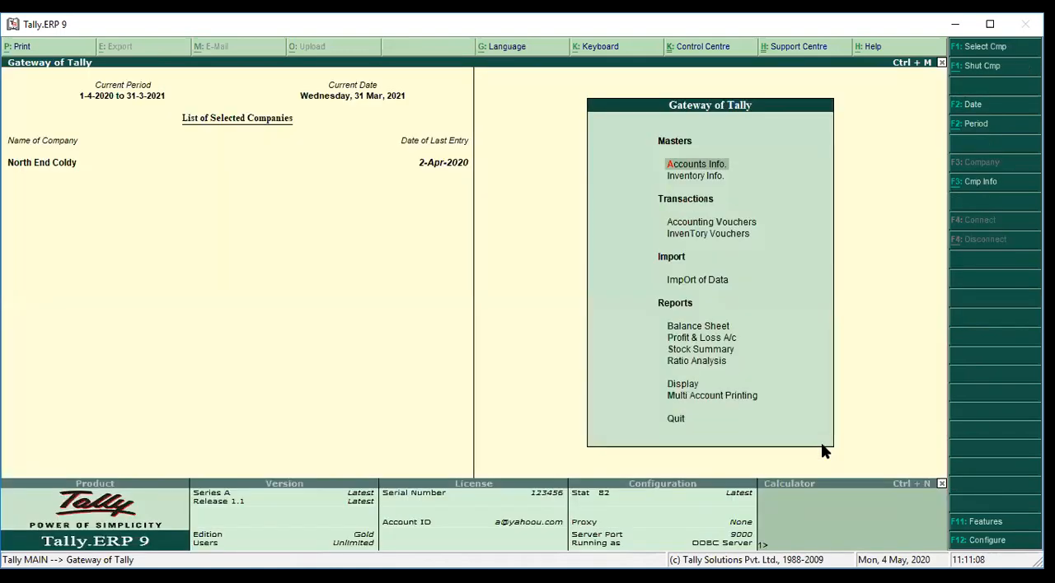
# Open the Balance Sheet, examine the Capital Account and Profit & Loss A/c lines under Liabilities, then close the report
pyautogui.press('b')
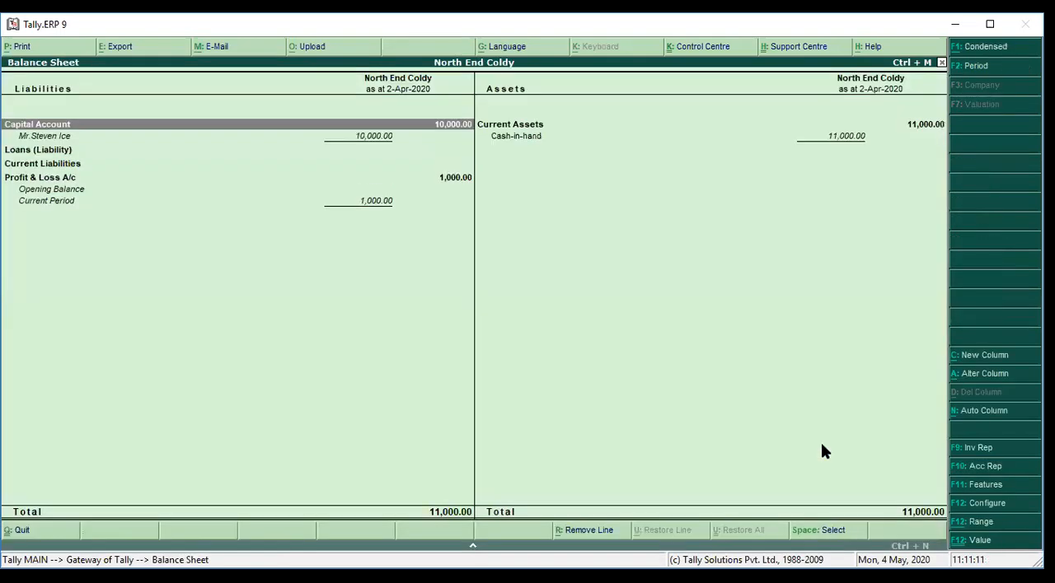
pyautogui.press('Down')
pyautogui.press('Down')
pyautogui.press('Down')
pyautogui.press('Down')
pyautogui.press('Up')
pyautogui.press('Up')
pyautogui.press('Up')
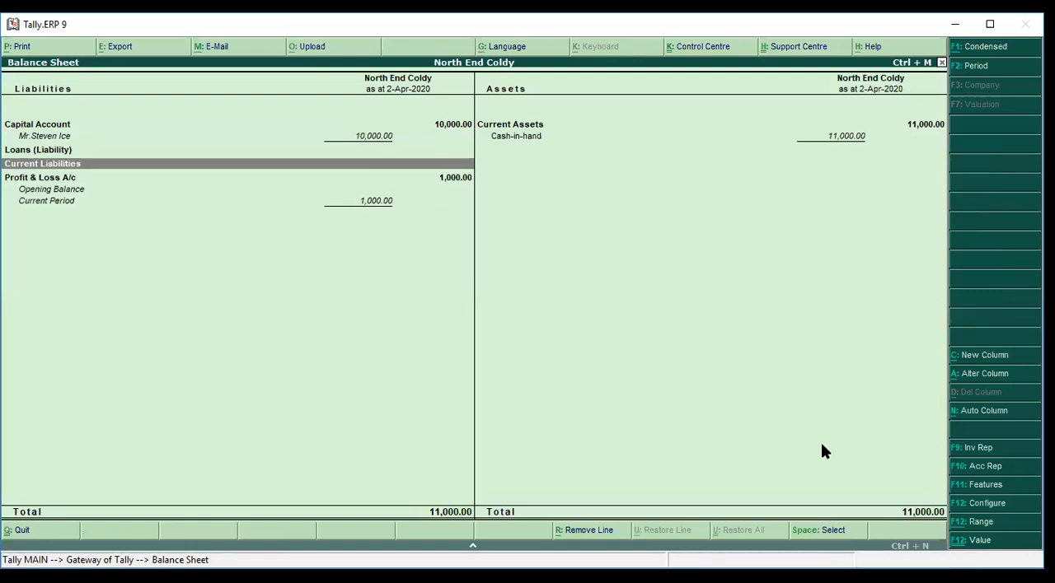
pyautogui.press('Down')
pyautogui.press('Down')
pyautogui.press('Down')
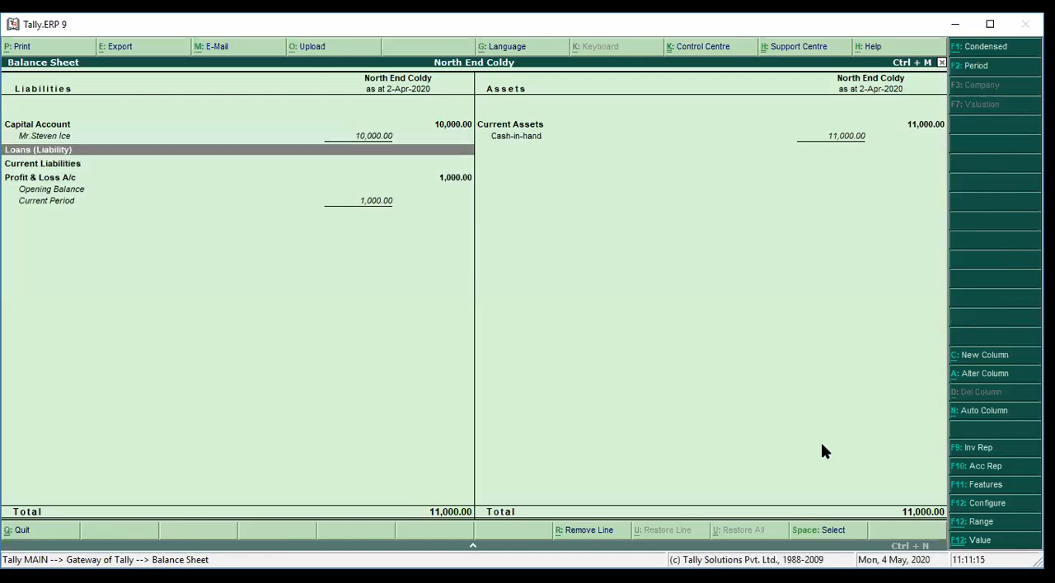
pyautogui.press('Up')
pyautogui.press('Up')
pyautogui.press('Up')
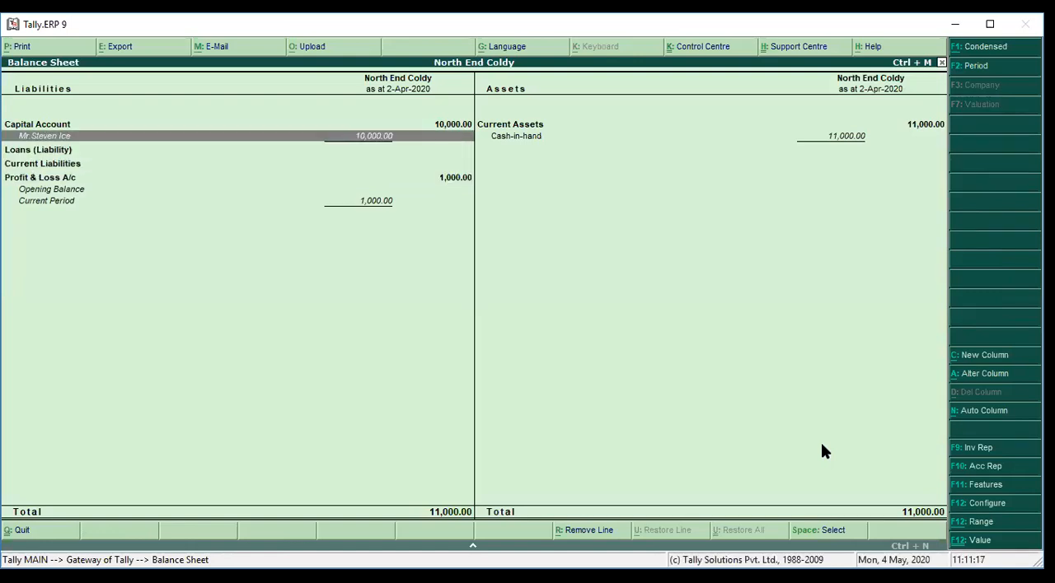
pyautogui.press('Down')
pyautogui.press('Down')
pyautogui.press('Up')
pyautogui.press('Up')
pyautogui.press('Down')
pyautogui.press('Up')
pyautogui.press('Down')
pyautogui.press('Down')
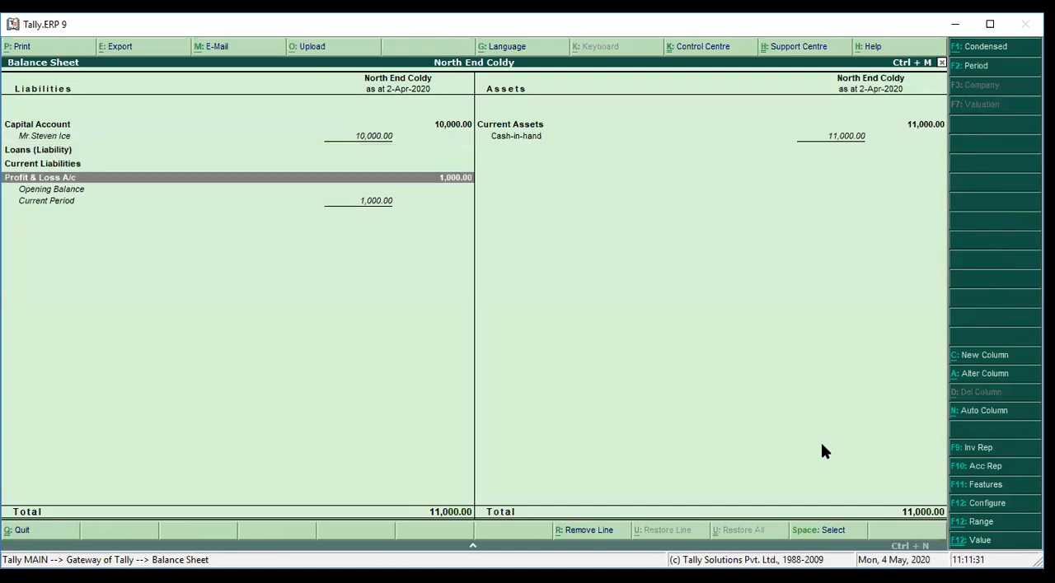
pyautogui.press('Escape')
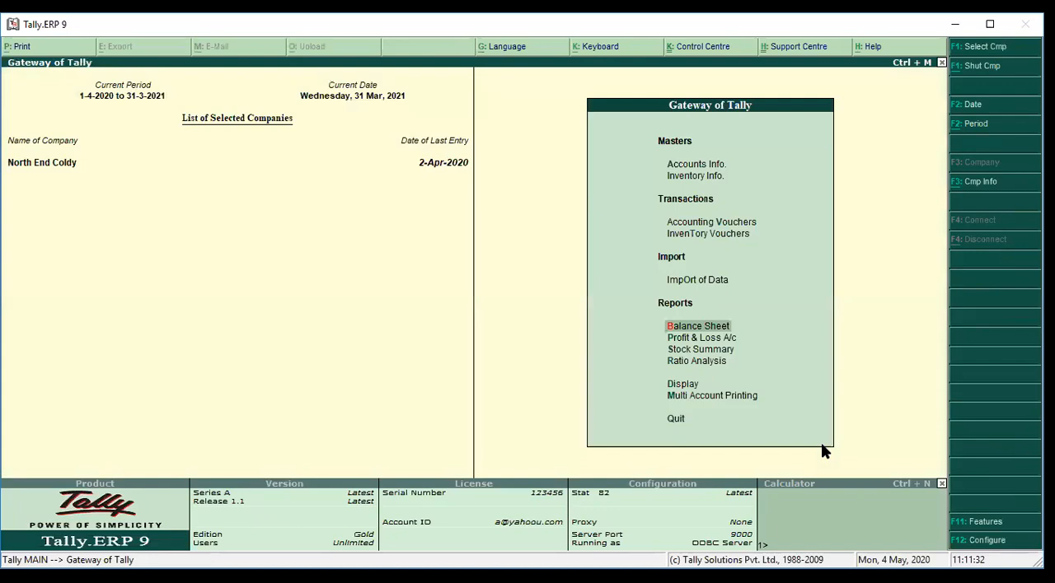
# Start a journal voucher in accounting voucher entry and debit the Profit & Loss A/c with 1,000
pyautogui.press('Up')
pyautogui.press('Up')
pyautogui.press('Up')
pyautogui.press('Return')
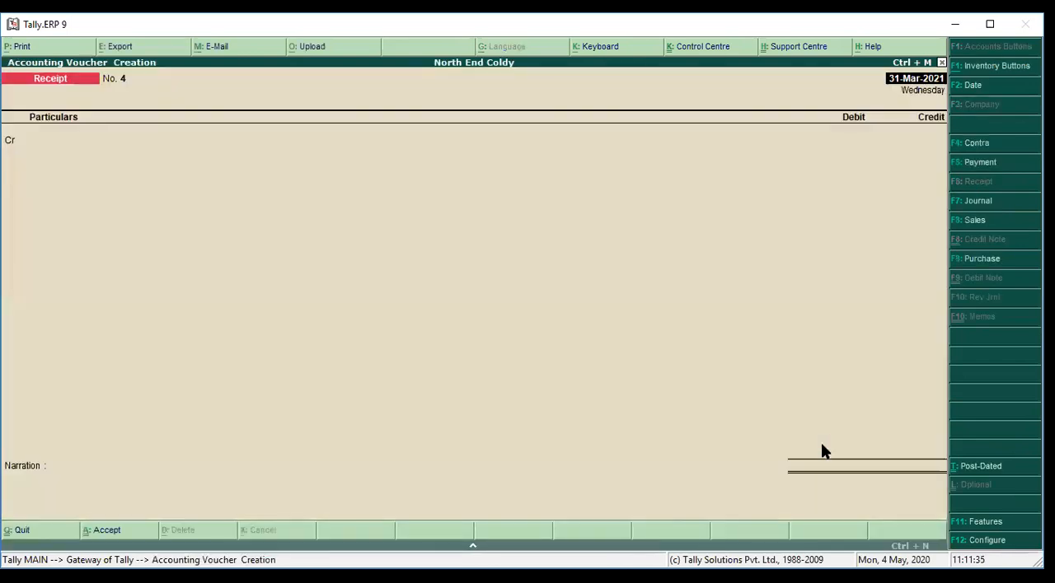
pyautogui.press('F7')
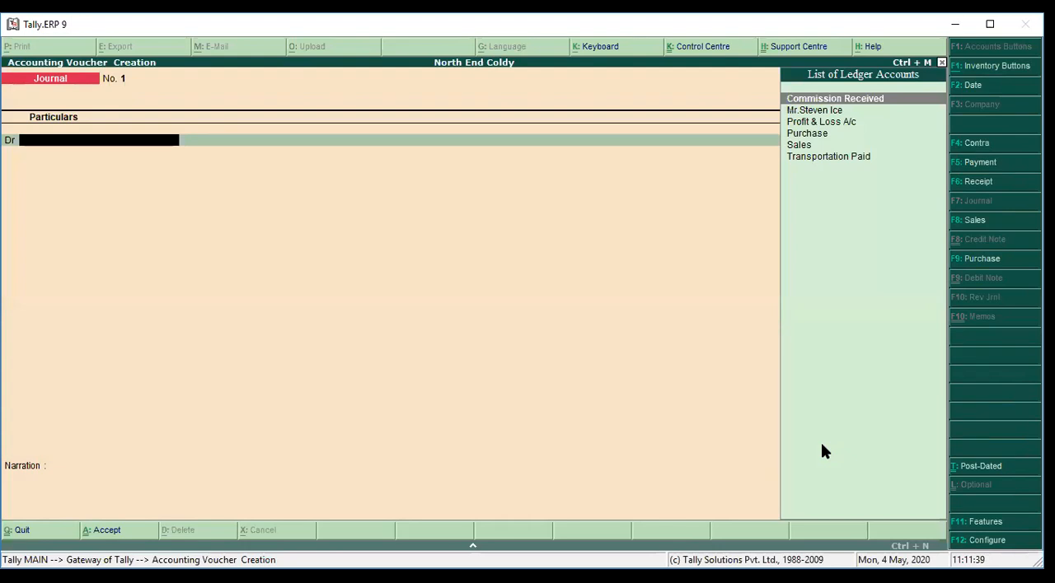
pyautogui.write('Pro')
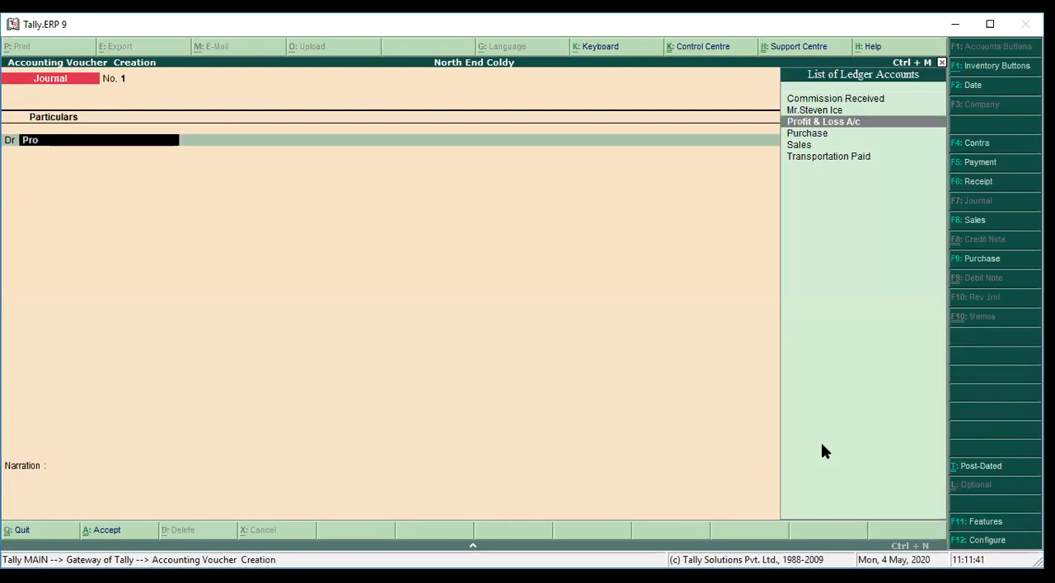
pyautogui.press('Return')
pyautogui.write('10,00')
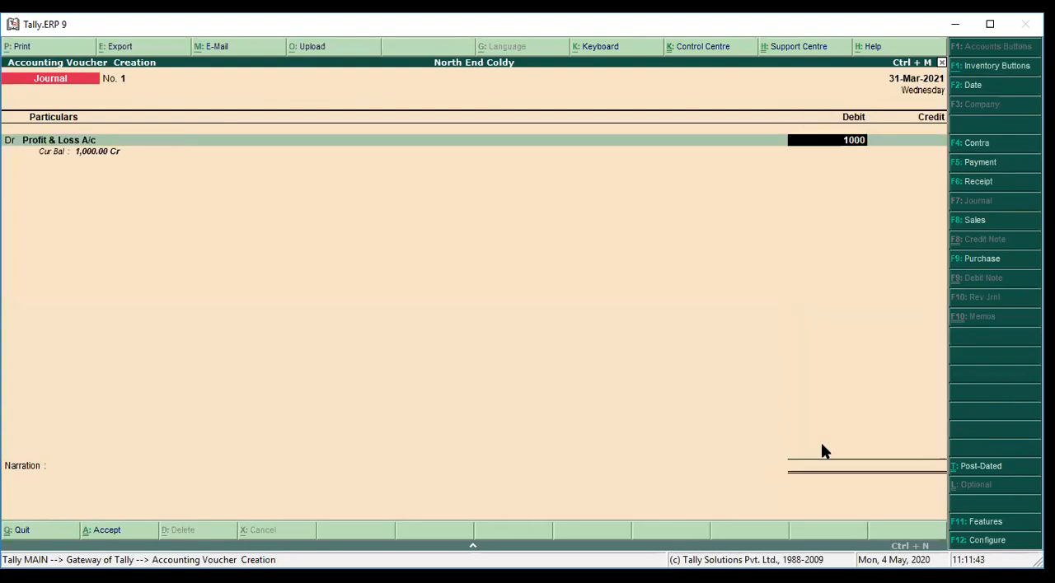
pyautogui.write('0')
pyautogui.press('Return')
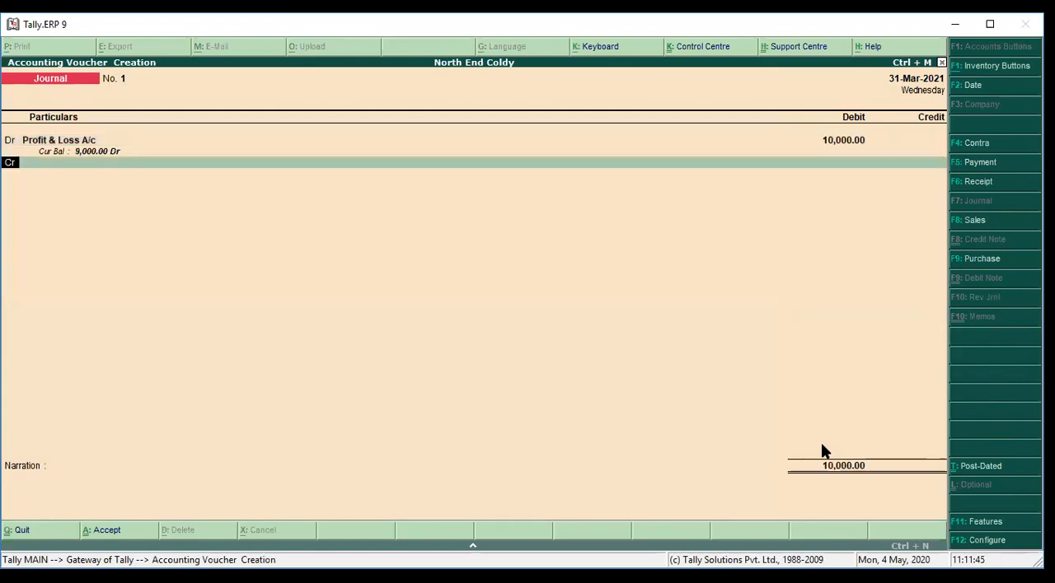
pyautogui.press('BackSpace')
pyautogui.write('1000')
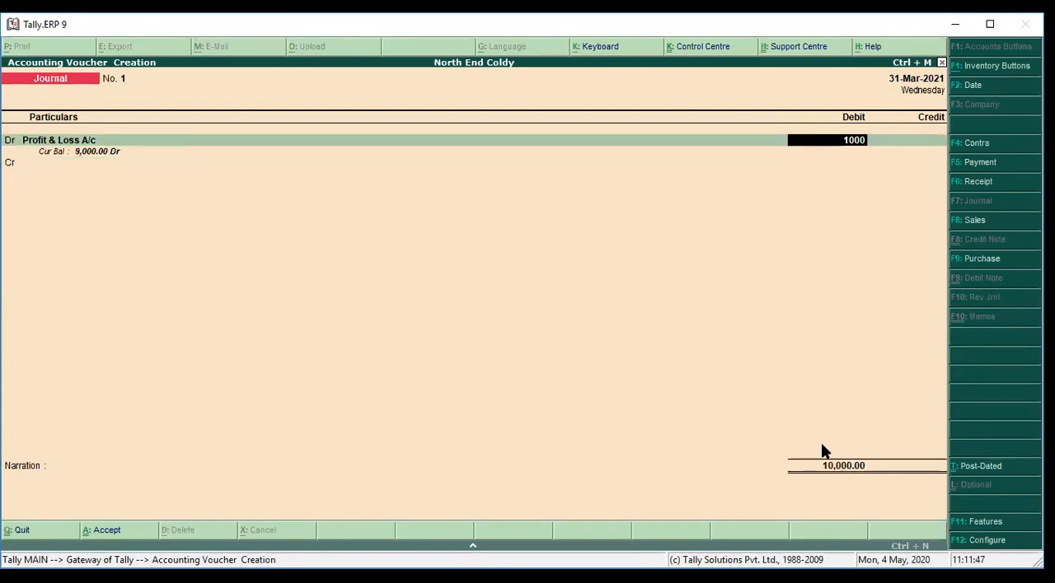
pyautogui.press('Return')
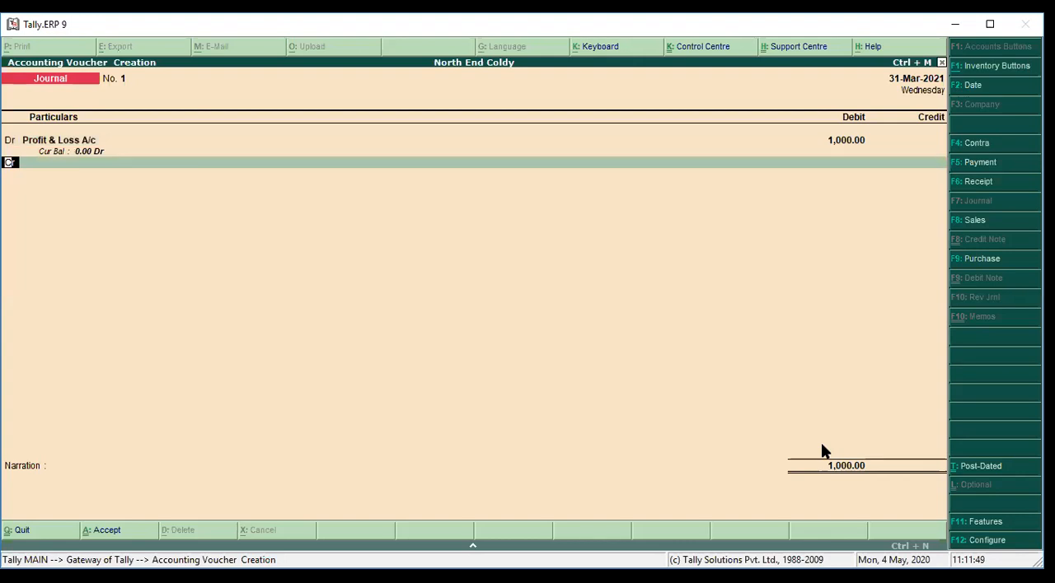
# Credit the owner's capital ledger with 1,000, save the journal voucher without a narration and leave voucher entry
pyautogui.press('Return')
pyautogui.write('m')
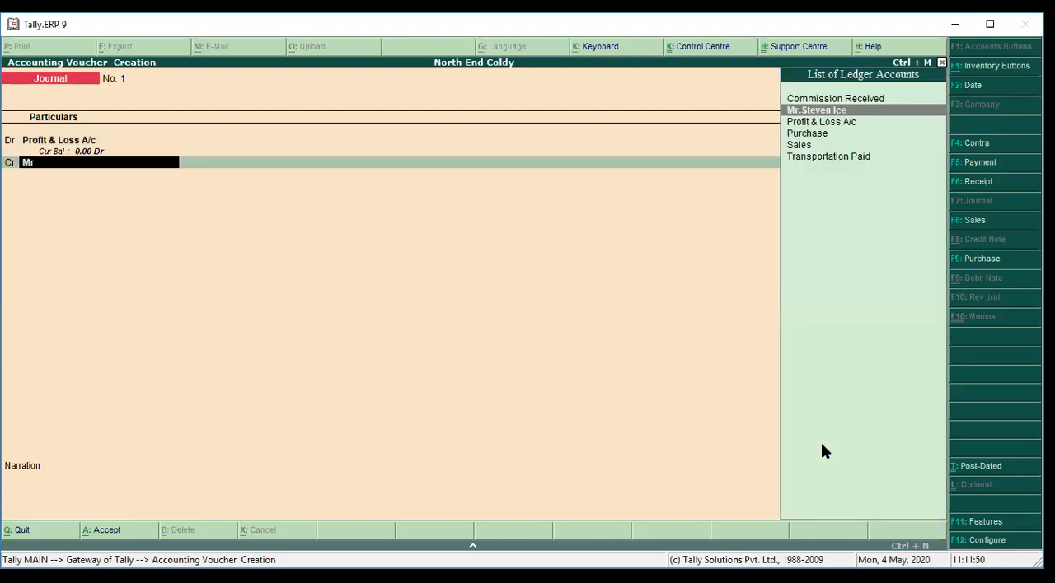
pyautogui.press('Return')
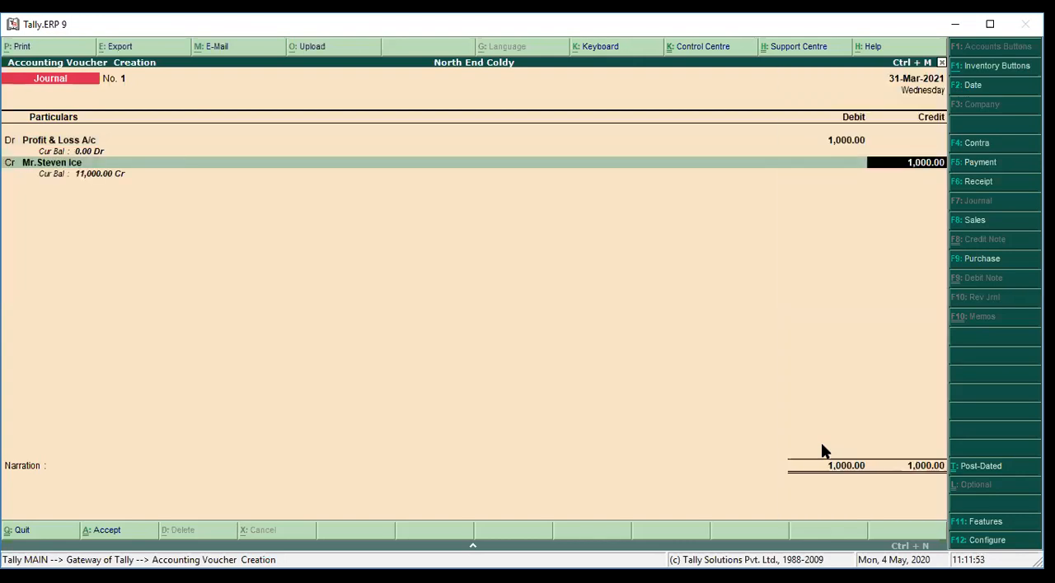
pyautogui.press('Return')
pyautogui.press('Return')
pyautogui.press('Return')
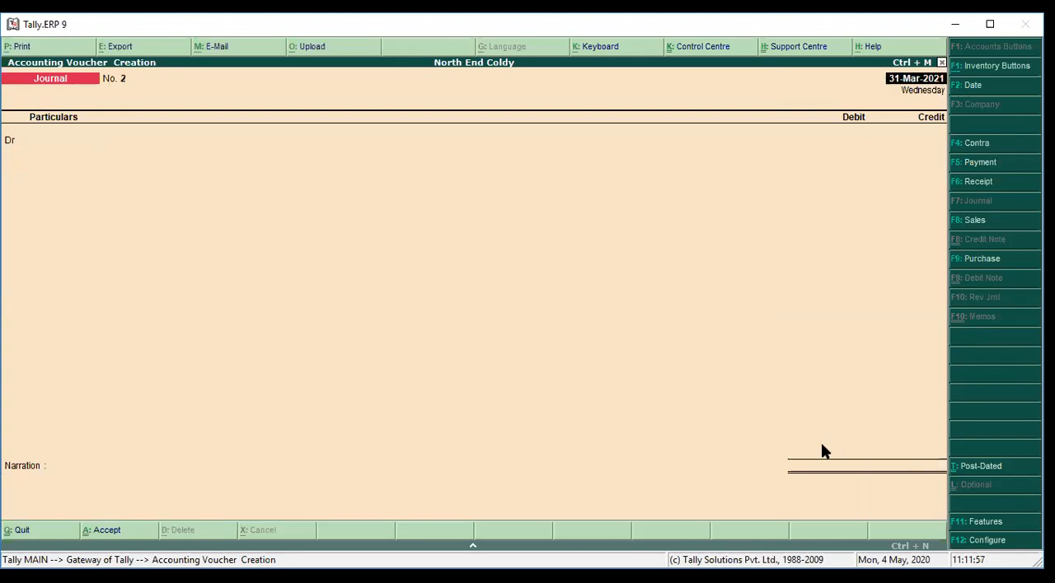
pyautogui.press('Escape')
pyautogui.press('Return')
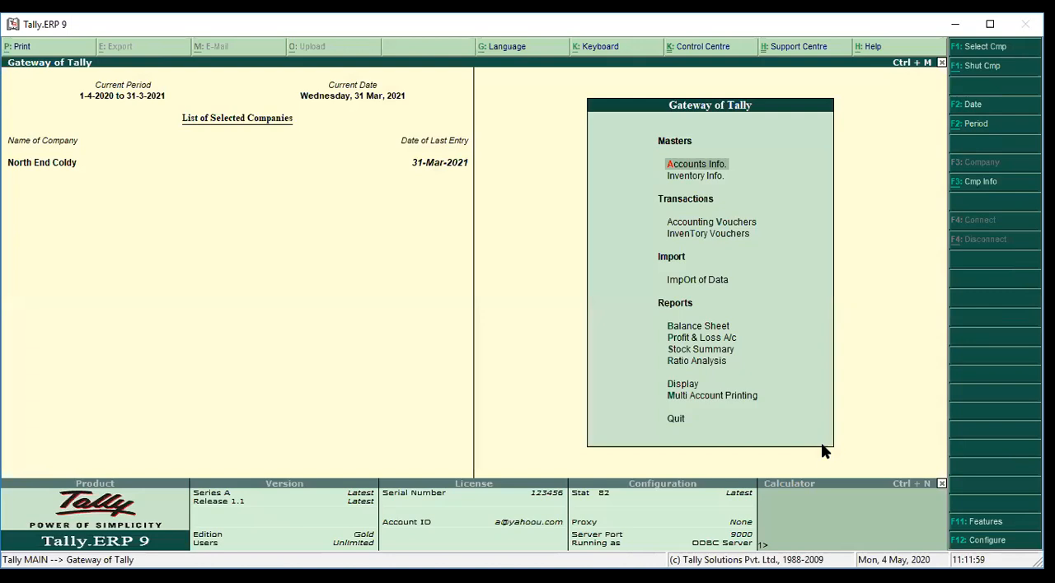
# Check how the profit transfer is shown in the Balance Sheet as at 31-Mar-2021, then close the report
pyautogui.press('b')
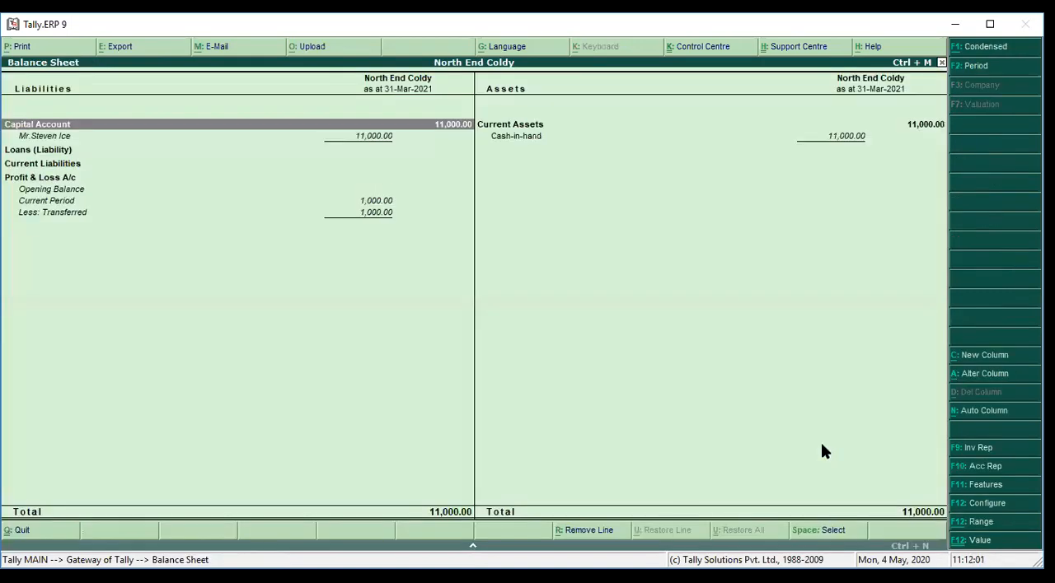
pyautogui.press('Down')
pyautogui.press('Down')
pyautogui.press('Down')
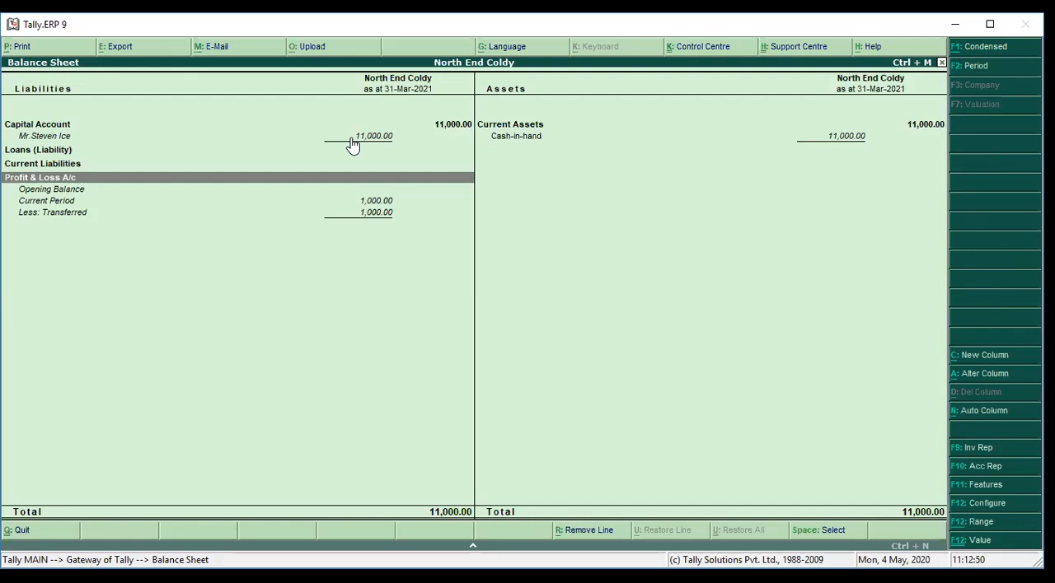
pyautogui.press('Escape')
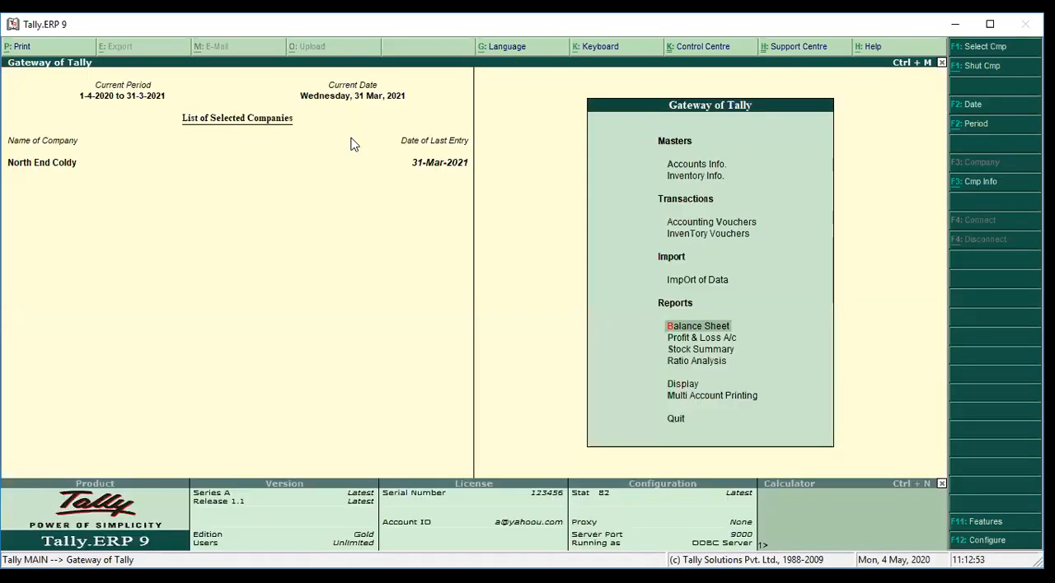
# Open the Profit & Loss A/c in detailed view, examine its lines down to Nett Profit, then close the report
pyautogui.press('Down')
pyautogui.press('Return')
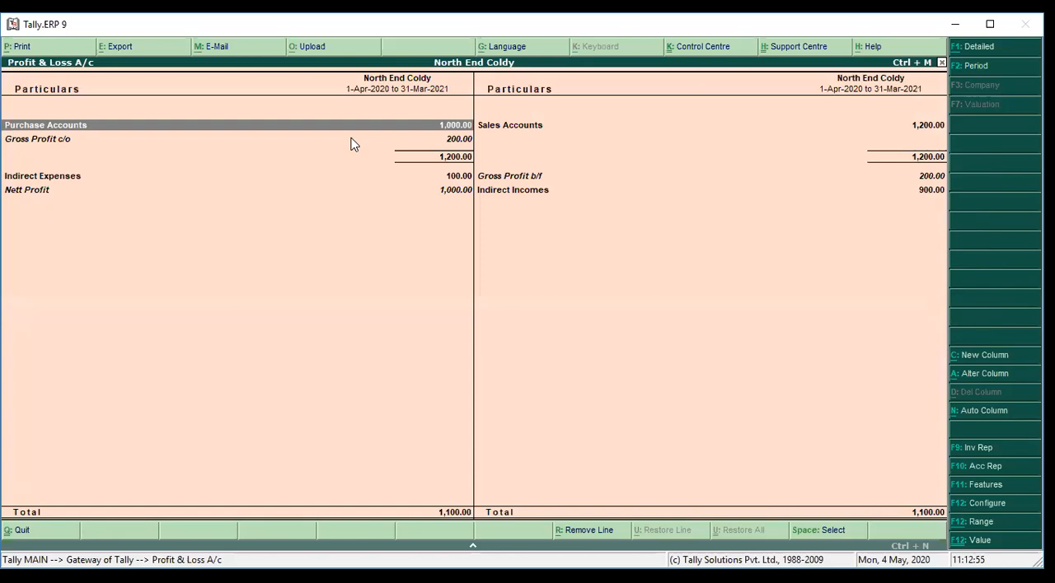
pyautogui.hotkey('alt', 'f1')
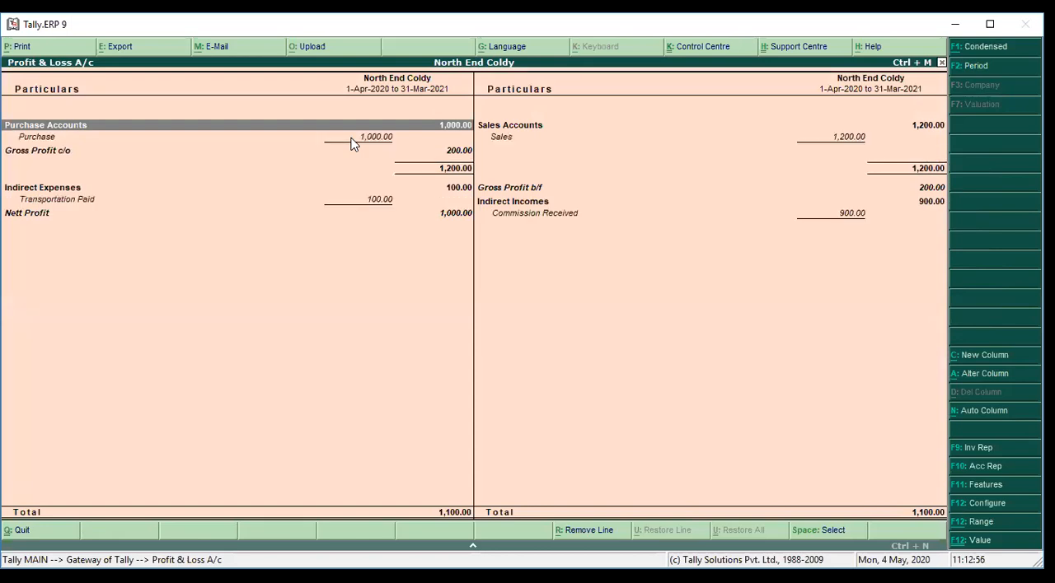
pyautogui.press('Down')
pyautogui.press('Down')
pyautogui.press('Down')
pyautogui.press('Down')
pyautogui.press('Down')
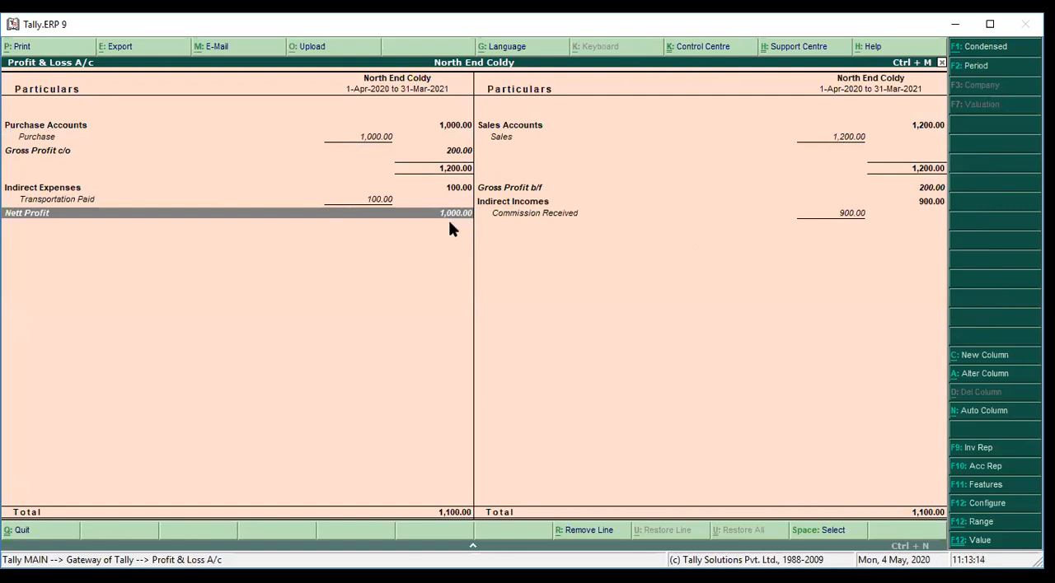
pyautogui.press('Escape')
# Reopen the Balance Sheet and examine its Profit & Loss A/c line again, then return to the Gateway of Tally
pyautogui.press('Up')
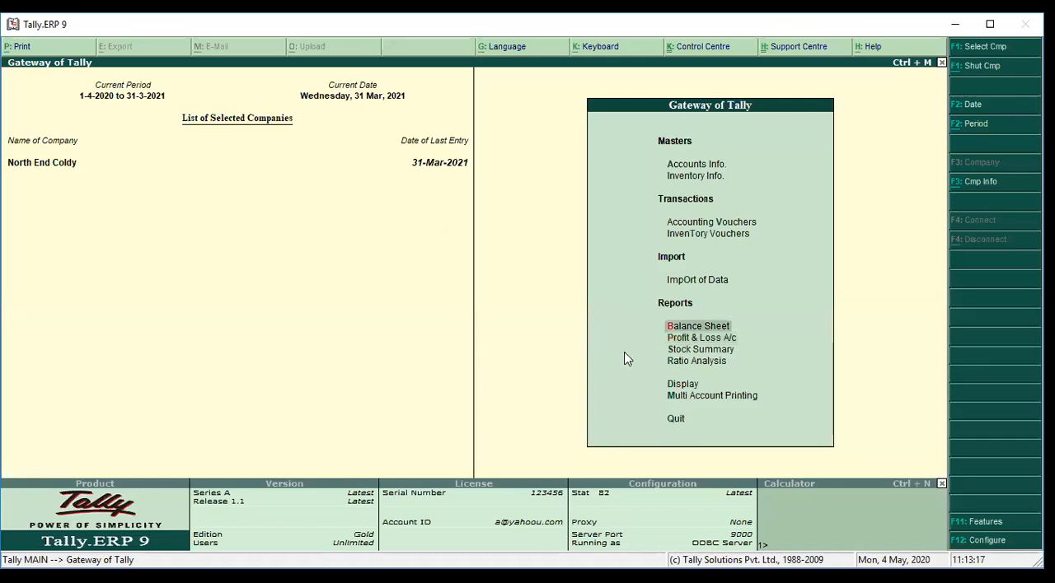
pyautogui.press('Return')
pyautogui.press('Down')
pyautogui.press('Down')
pyautogui.press('Down')
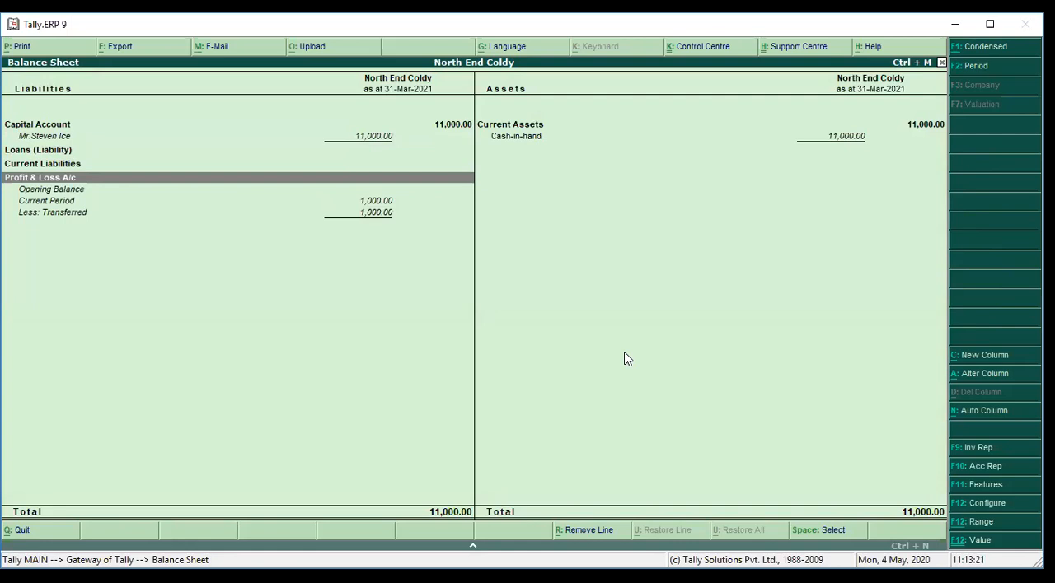
pyautogui.press('Escape')
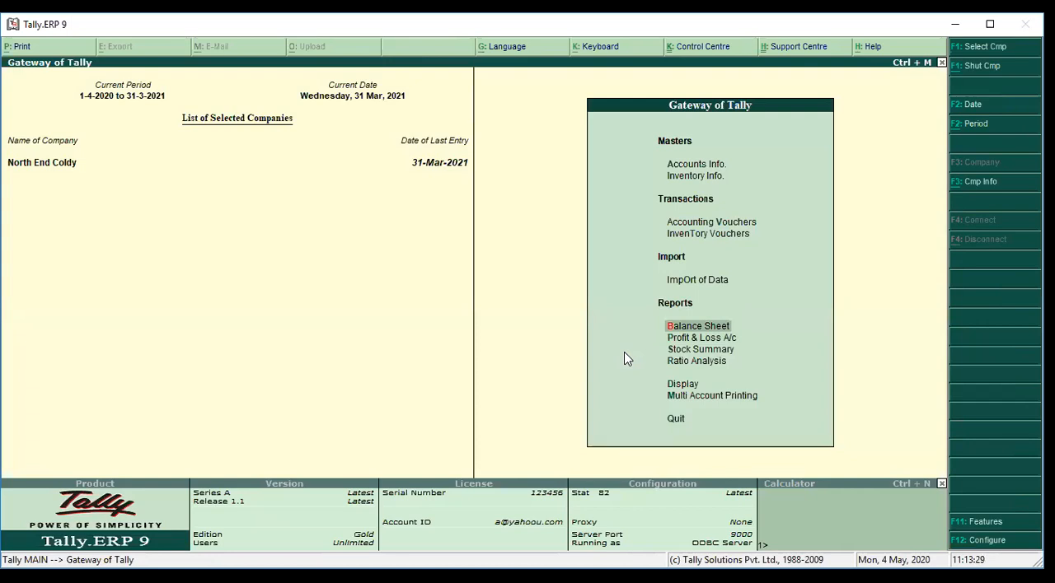
# Try to date a new journal voucher 1-4-2021, then leave voucher entry without recording anything
pyautogui.press('Up')
pyautogui.press('Up')
pyautogui.press('Up')
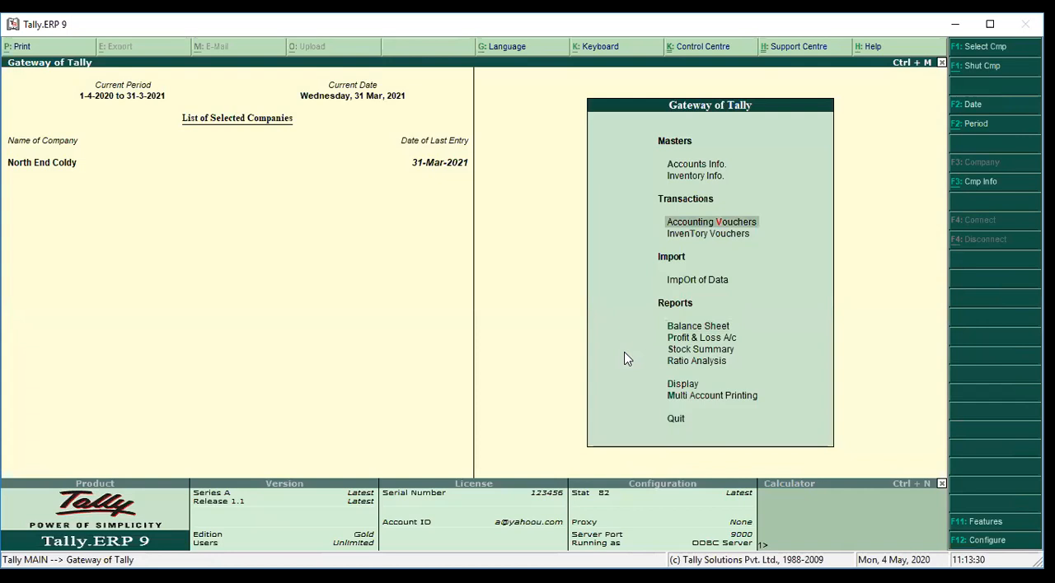
pyautogui.press('Return')
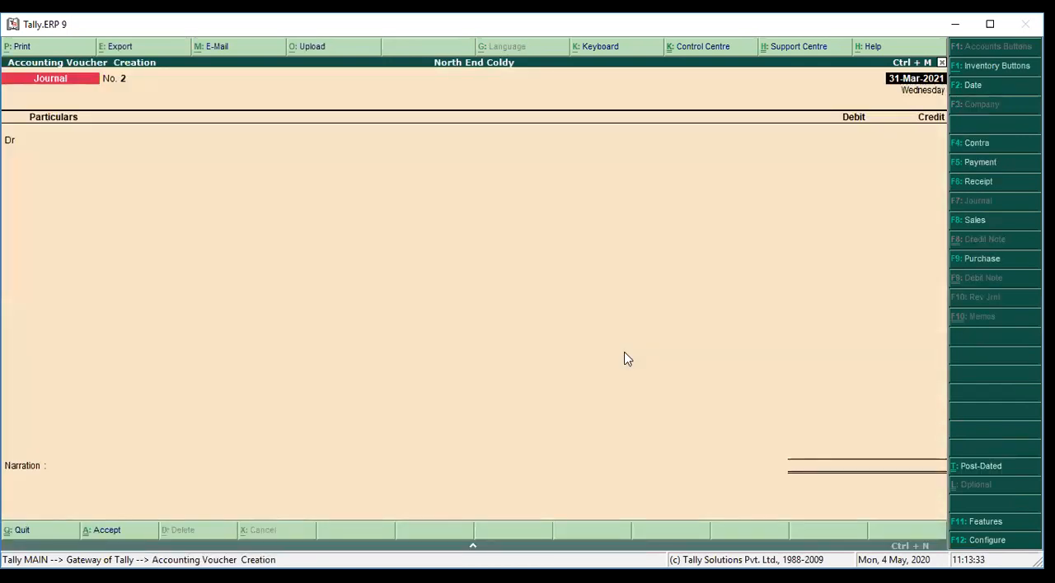
pyautogui.press('F2')
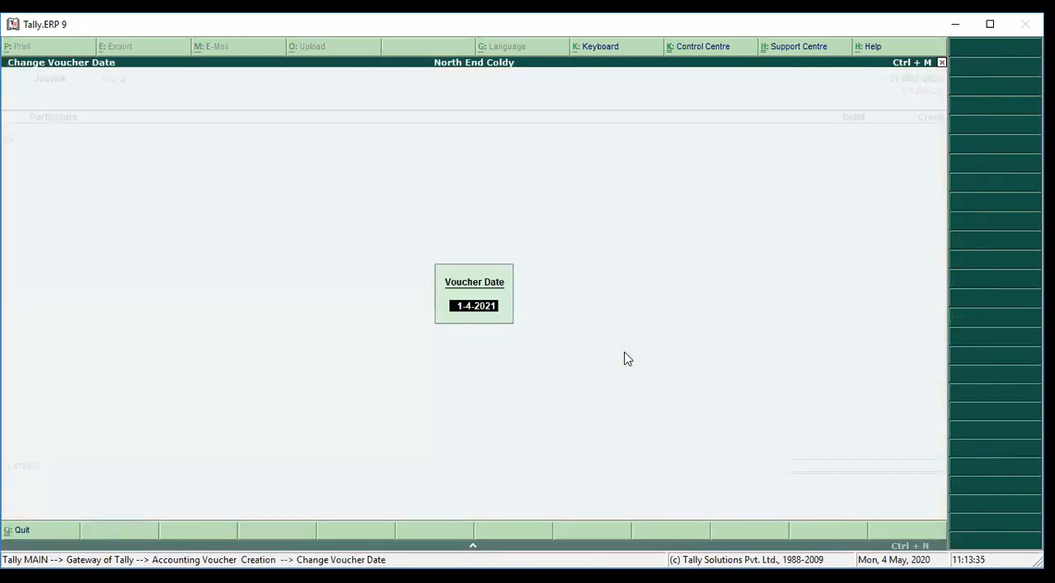
pyautogui.press('Return')
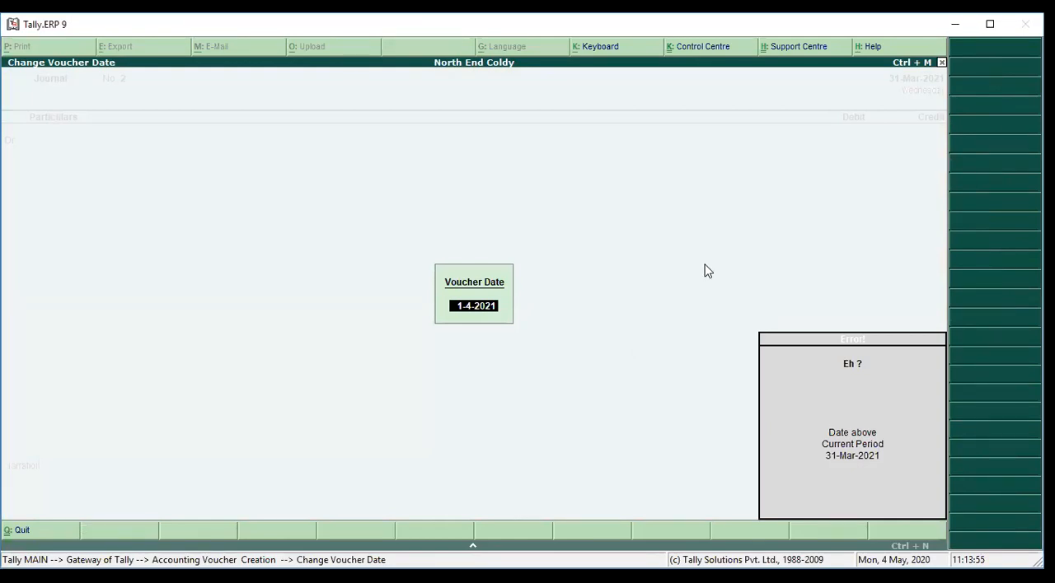
pyautogui.press('Escape')
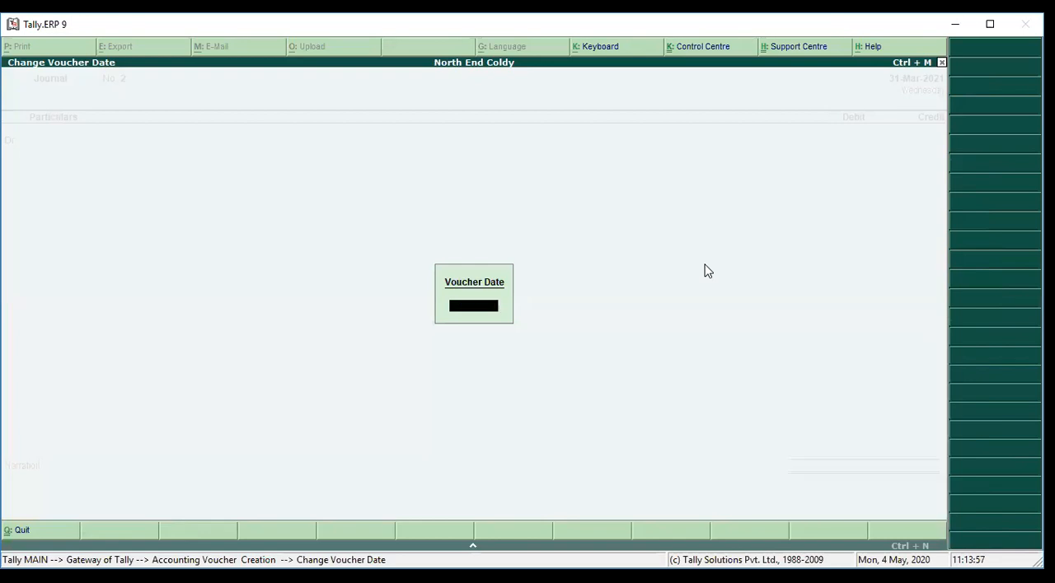
pyautogui.press('Escape')
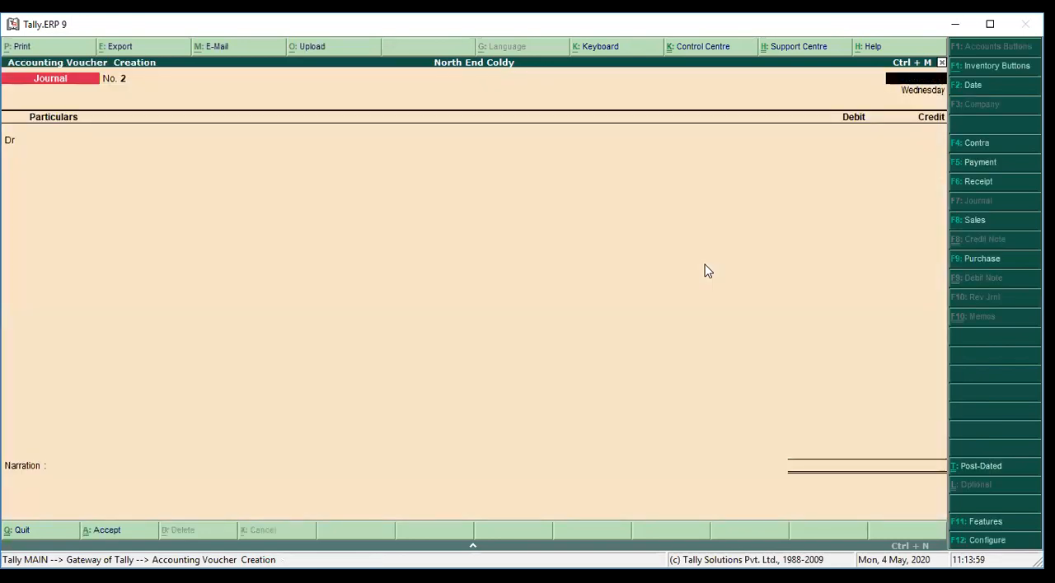
pyautogui.press('Escape')
pyautogui.press('Return')
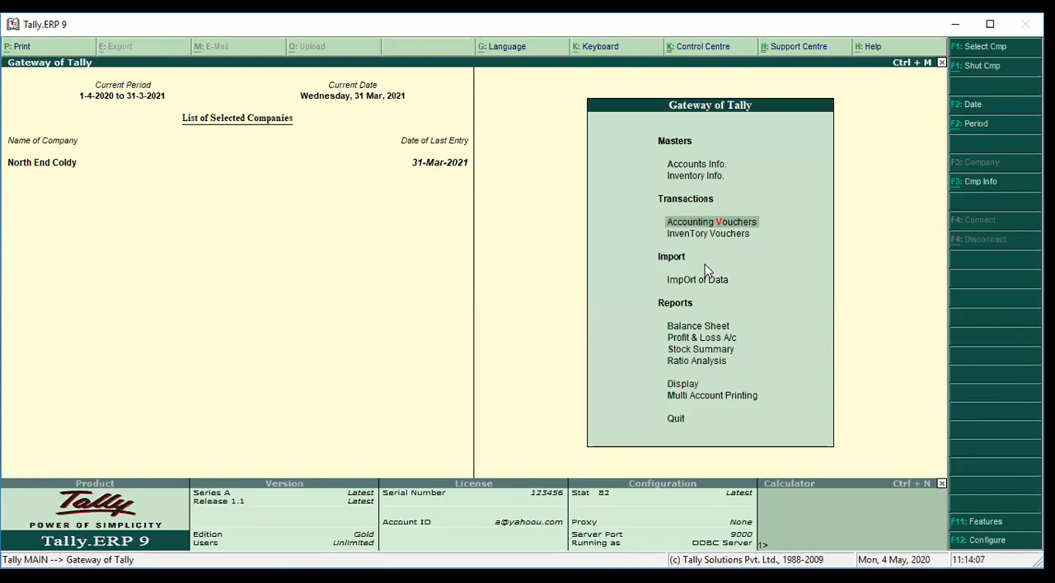
# Change the current period to run from 1-4-2021 to 31-3-2022
pyautogui.hotkey('alt', 'F2')
pyautogui.write('1-4-2021')
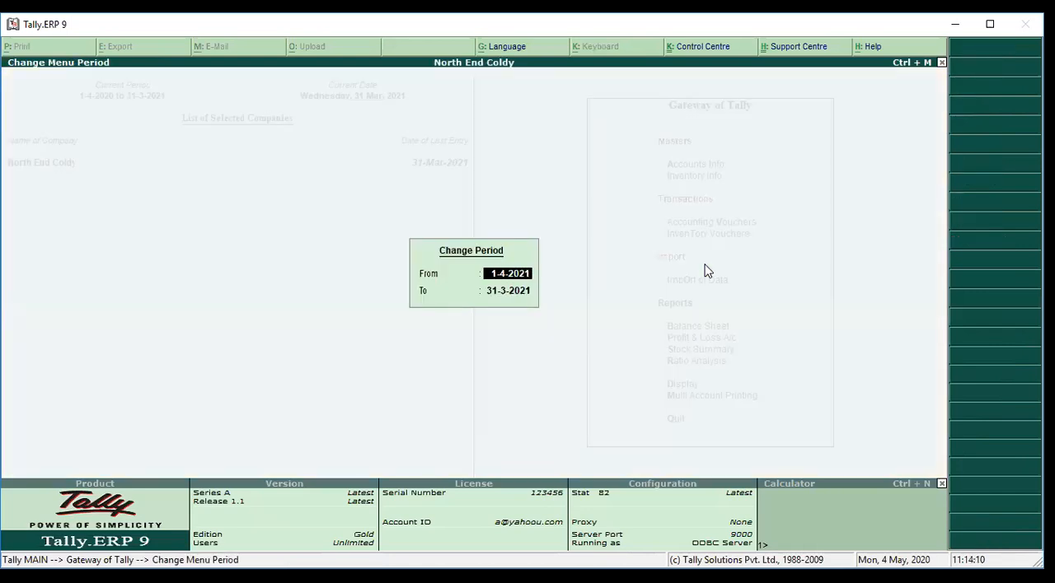
pyautogui.press('Return')
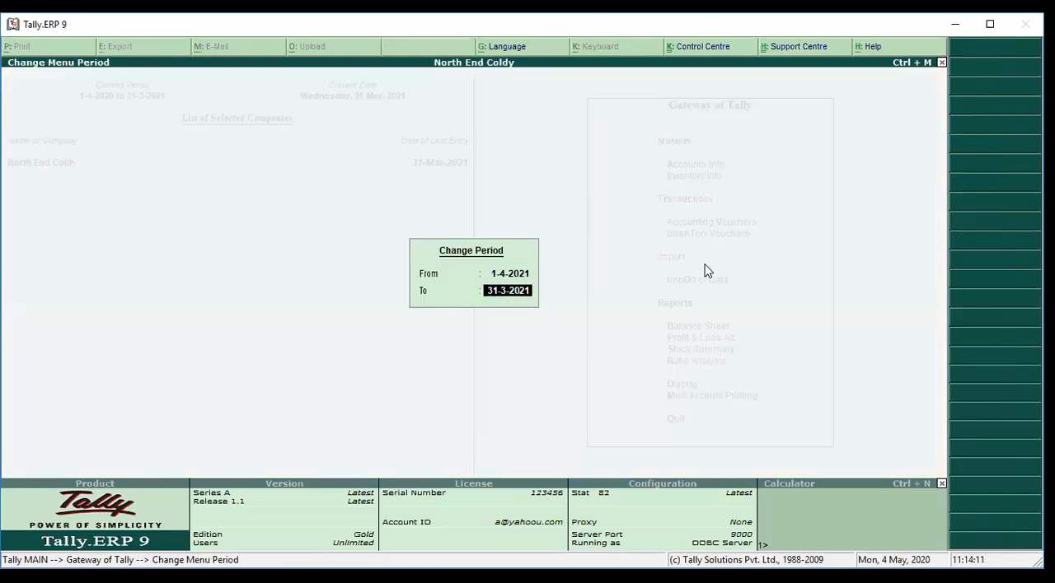
pyautogui.write('31-3-2022')
pyautogui.press('Return')
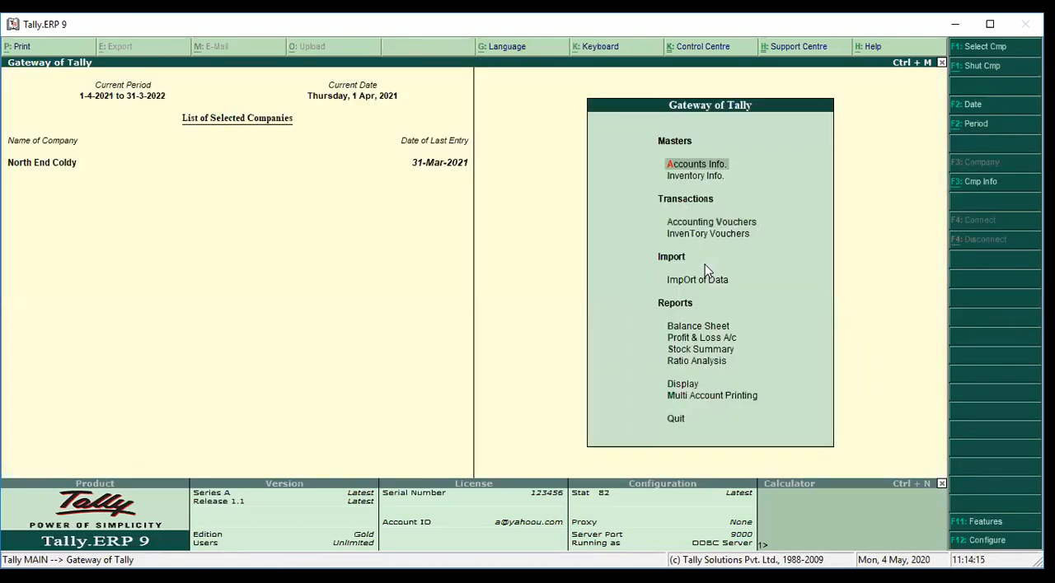
# Open the Profit & Loss A/c for the new financial year, check its lines, then close the report
pyautogui.press('Down')
pyautogui.press('Down')
pyautogui.press('Down')
pyautogui.press('Down')
pyautogui.press('Down')
pyautogui.press('Down')
pyautogui.press('Down')
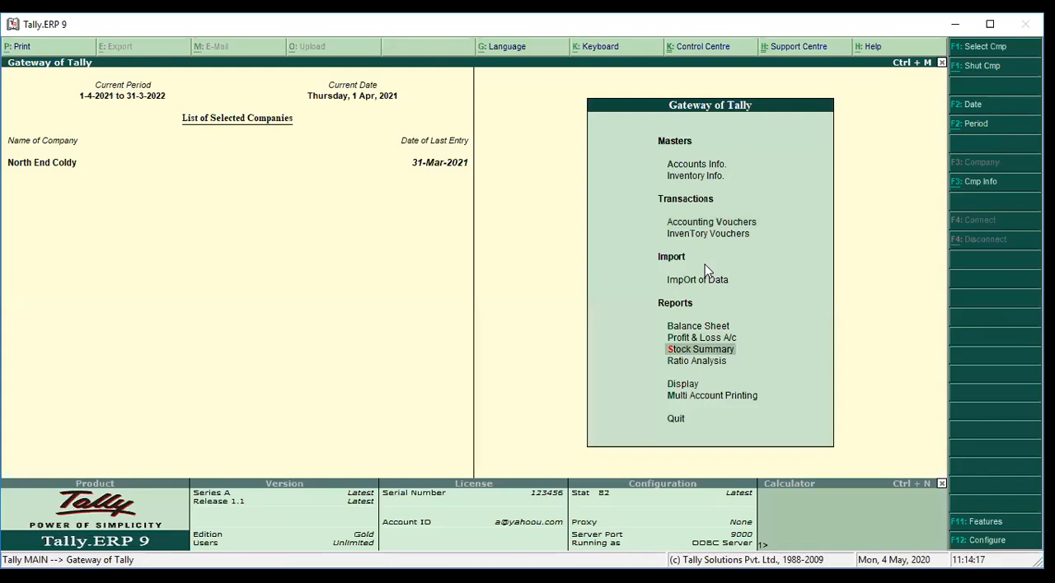
pyautogui.press('Up')
pyautogui.press('Return')
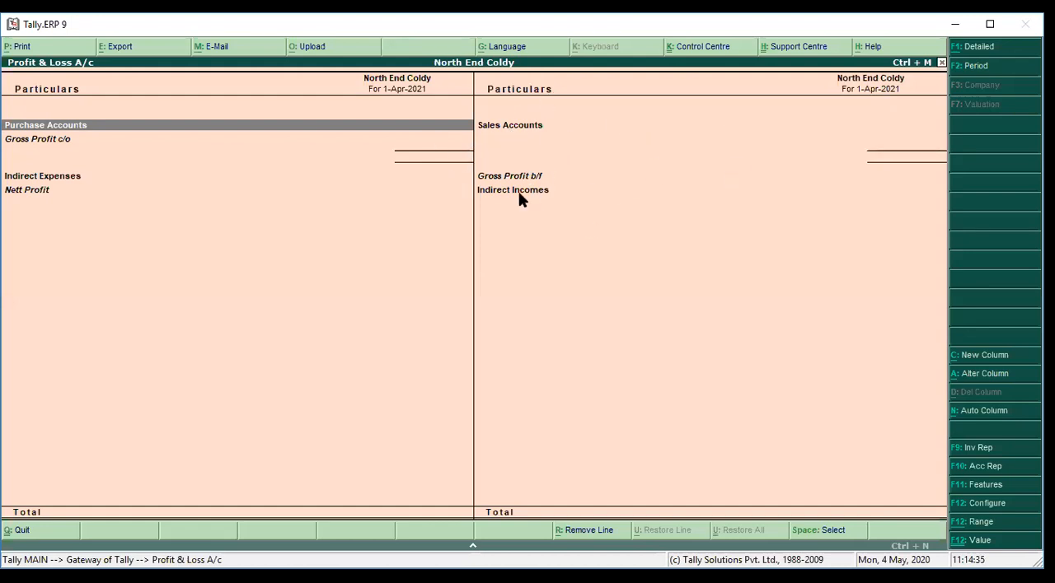
pyautogui.press('Escape')
pyautogui.press('Up')
# Shut North End Coldy and load it again from the list of companies
pyautogui.hotkey('alt', 'F3')
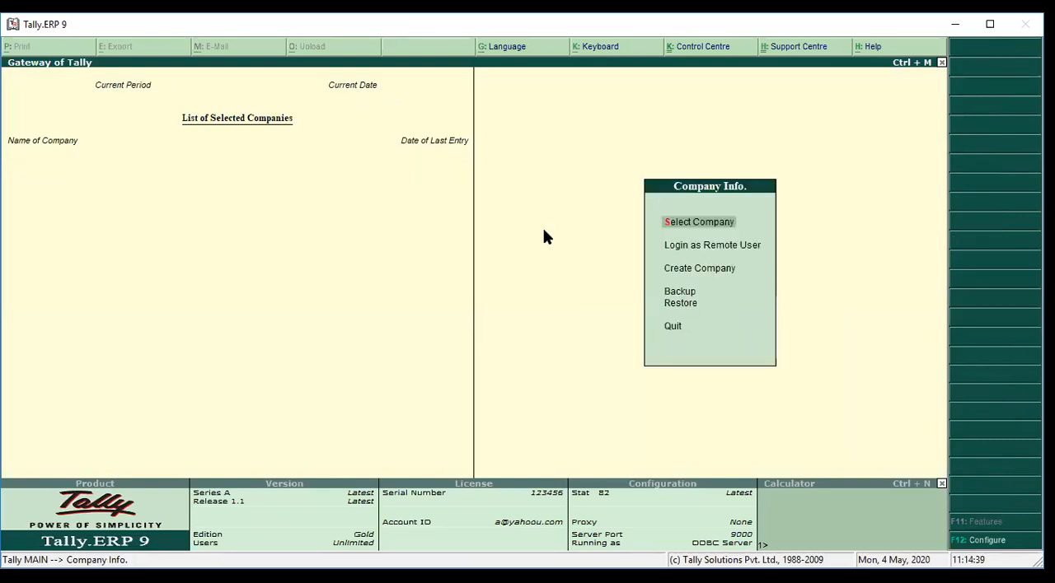
pyautogui.press('q')
pyautogui.press('n')
pyautogui.press('Return')
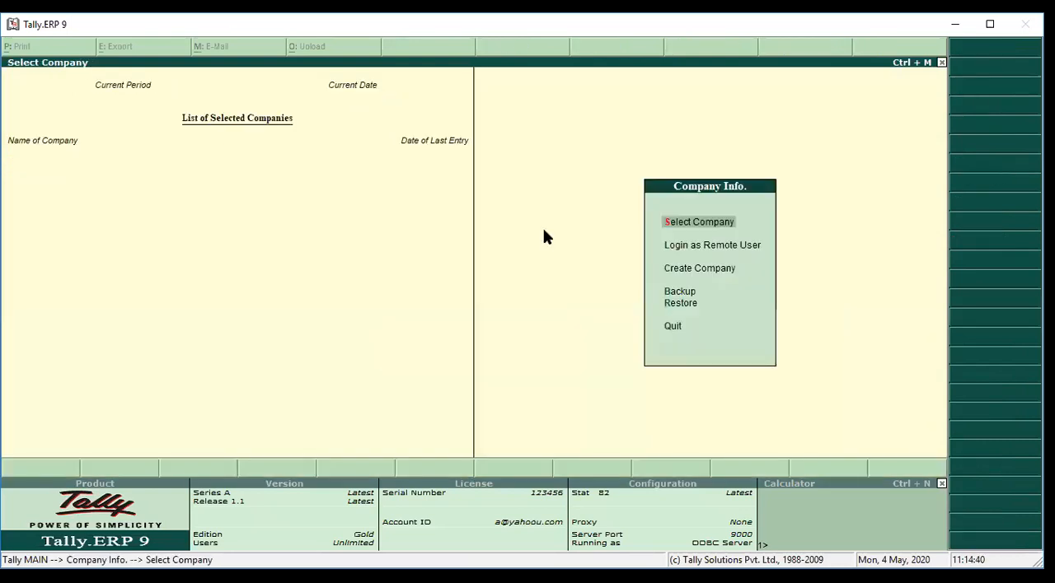
pyautogui.press('Down')
pyautogui.press('Down')
# Examine the Balance Sheet as at 31-Mar-2021 in detailed view, covering capital and current assets, then close it
pyautogui.press('Down')
pyautogui.press('Return')
pyautogui.press('Down')
pyautogui.press('Down')
pyautogui.press('Down')
pyautogui.press('Down')
pyautogui.press('Down')
pyautogui.press('Down')
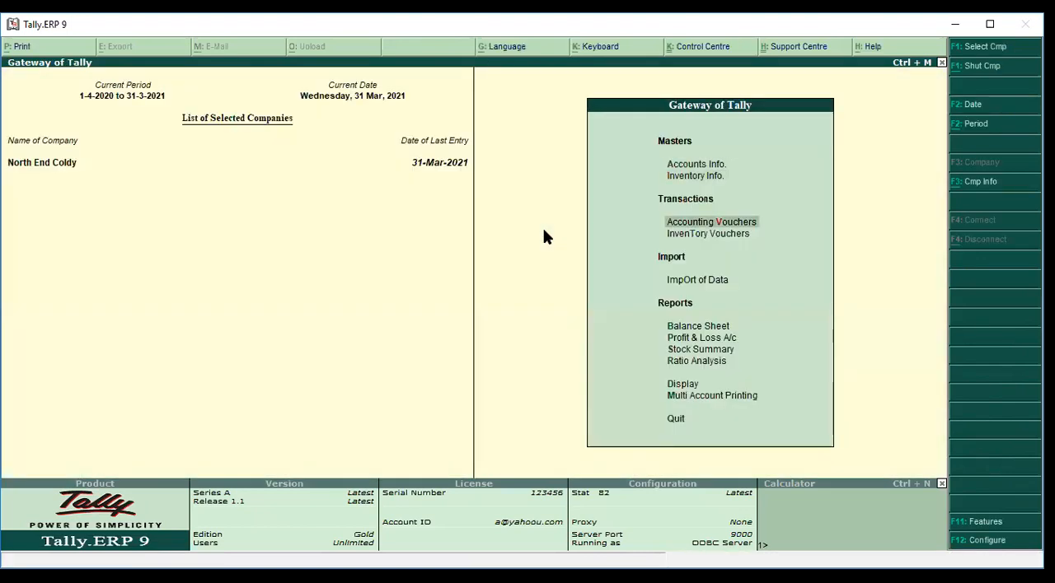
pyautogui.press('Up')
pyautogui.press('Return')
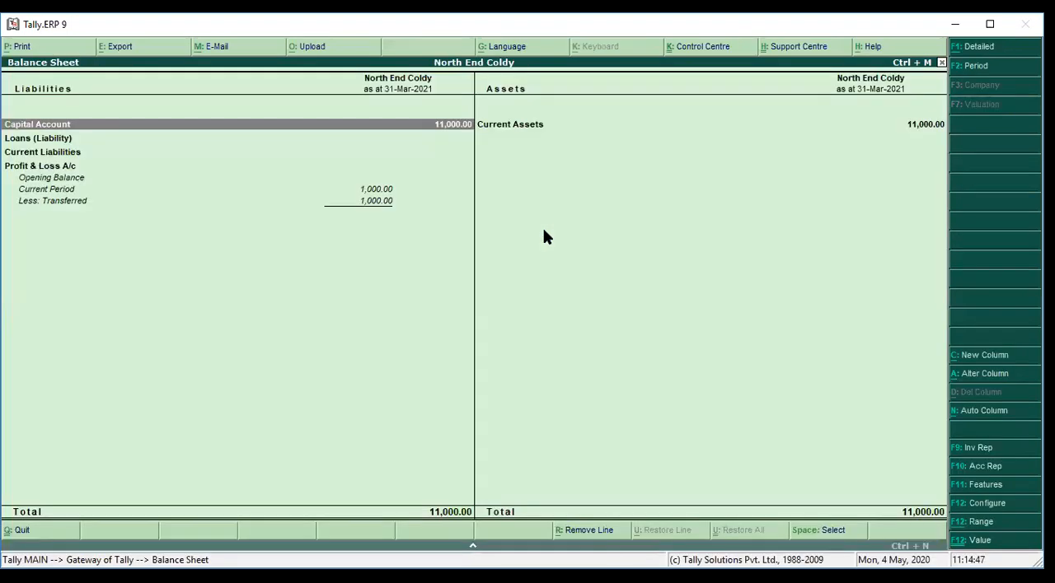
pyautogui.hotkey('alt', 'F1')
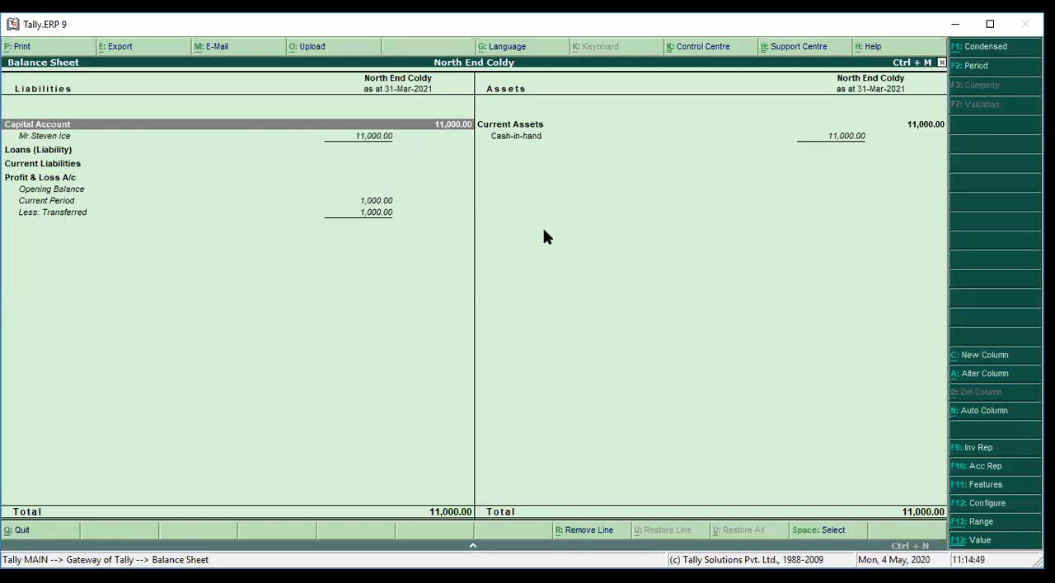
pyautogui.press('Right')
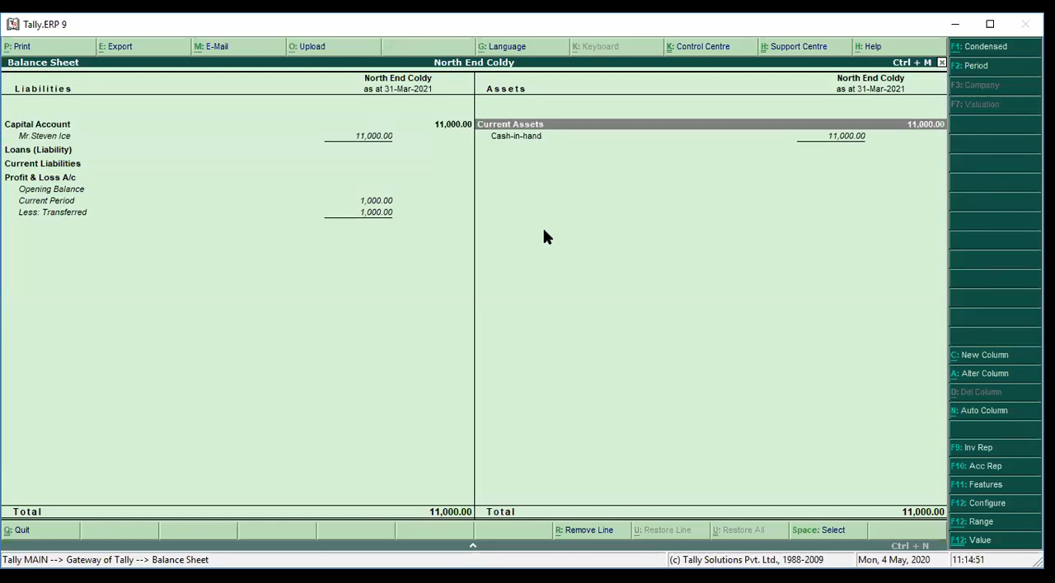
pyautogui.press('Left')
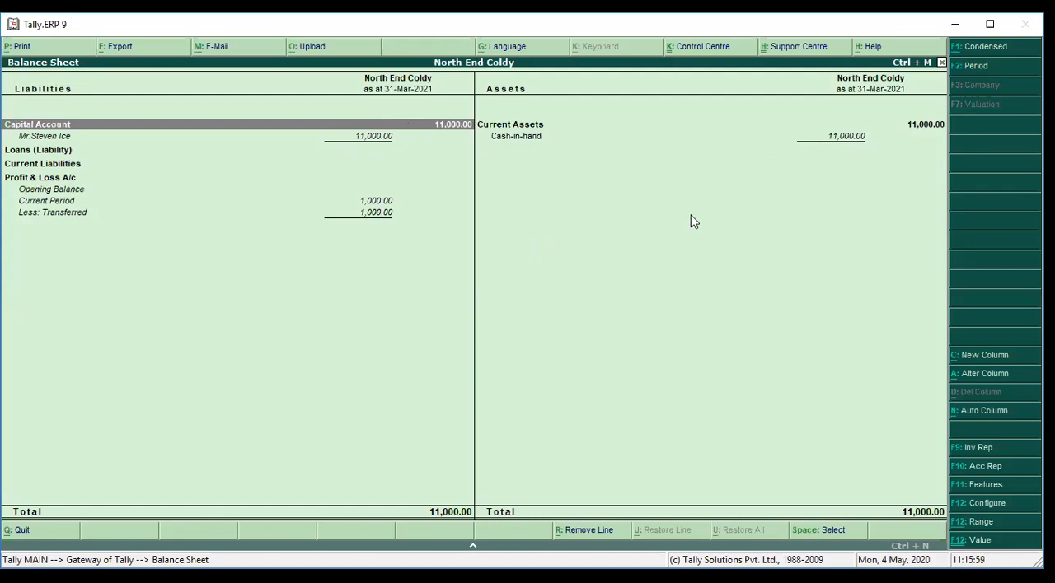
pyautogui.press('Escape')
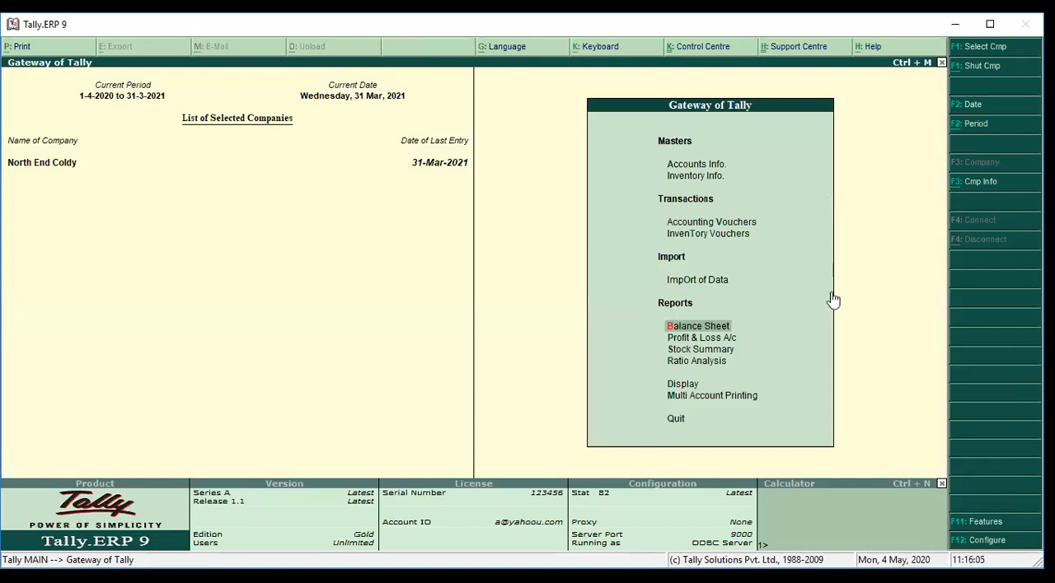
# Split the North End Coldy company data from 1-Apr-2021 into two new companies
pyautogui.click(987, 192)
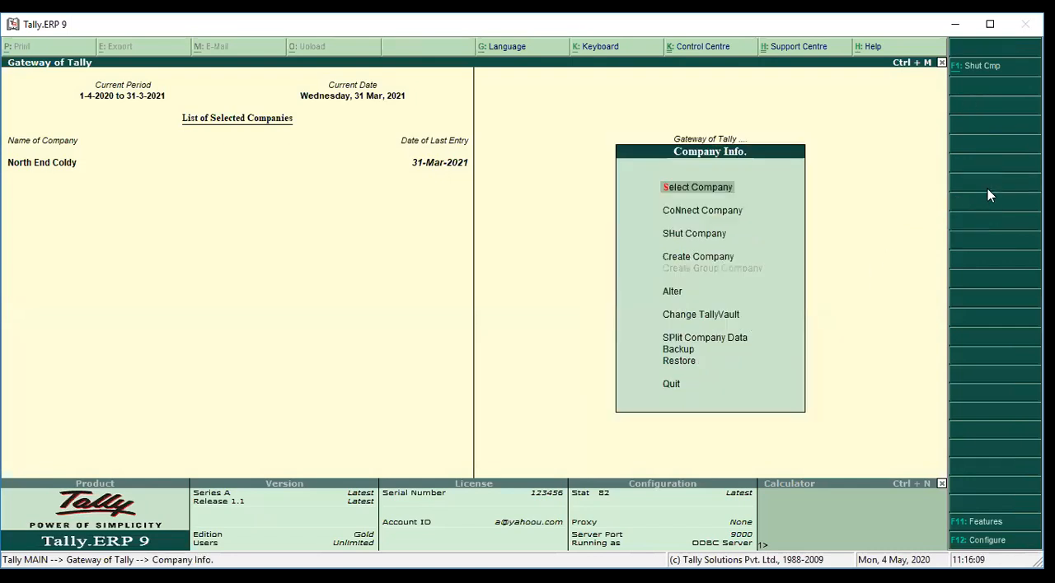
pyautogui.click(695, 342)
pyautogui.press('Return')
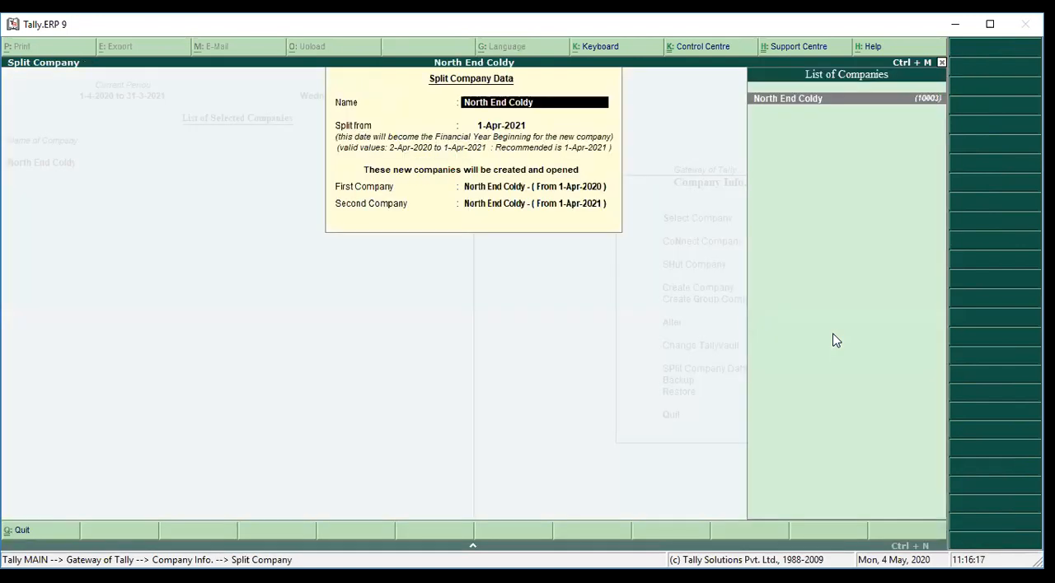
pyautogui.press('Return')
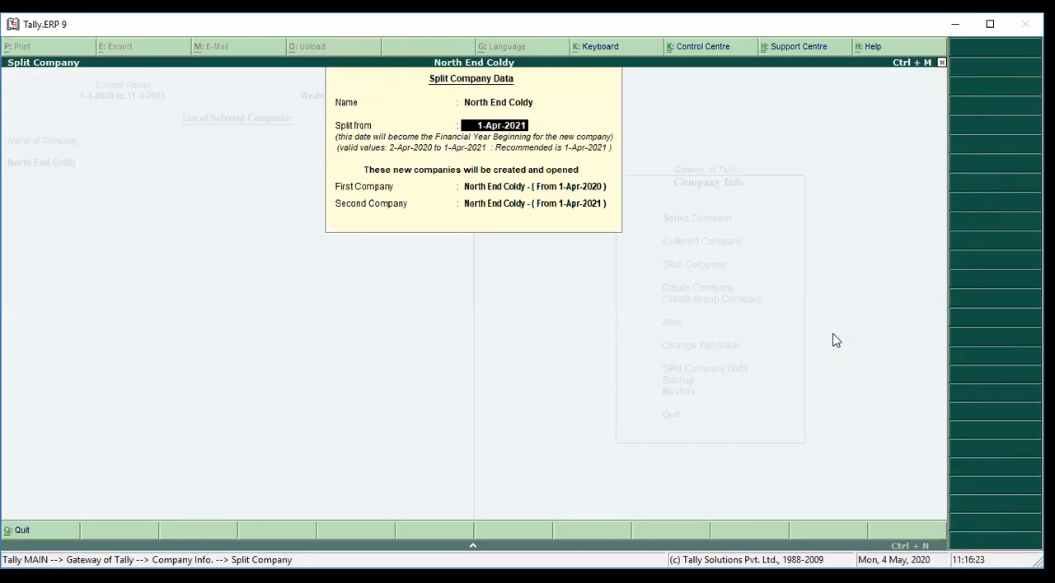
pyautogui.press('Return')
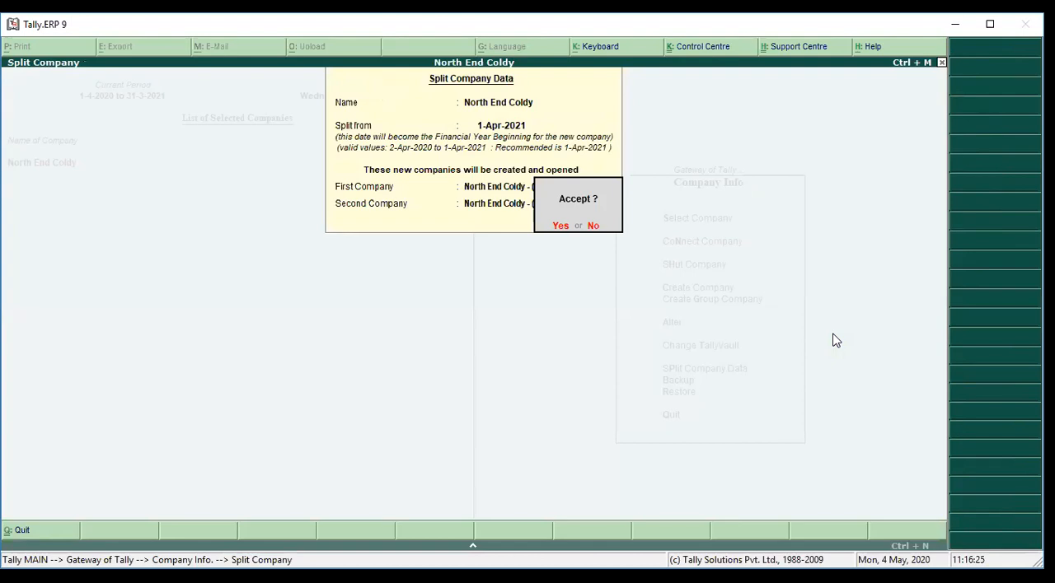
pyautogui.press('Return')
pyautogui.press('Return')
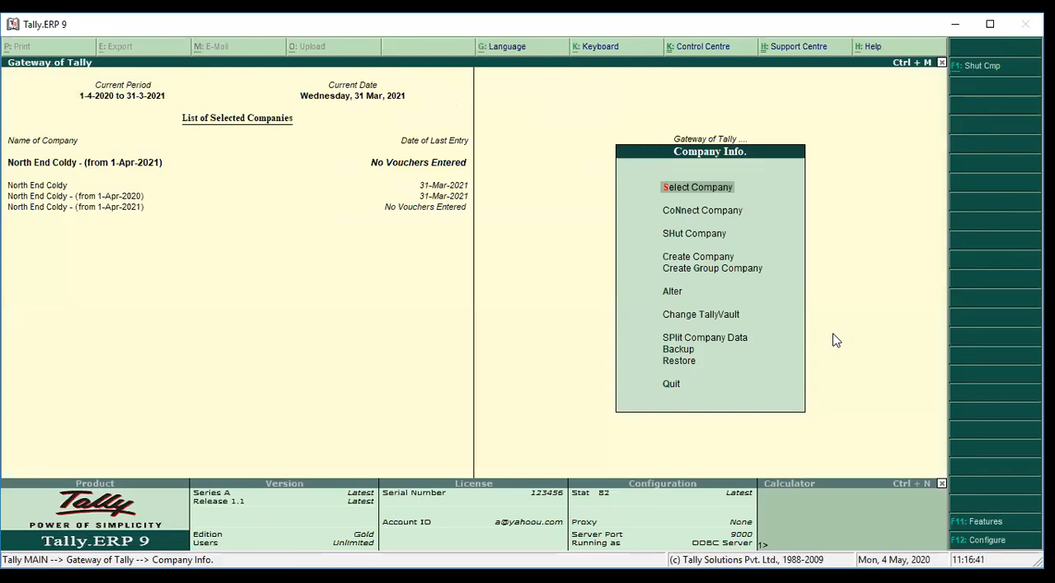
# Shut all the open companies: the original North End Coldy and both split companies
pyautogui.press('h')
pyautogui.press('Return')
pyautogui.press('h')
pyautogui.press('Return')
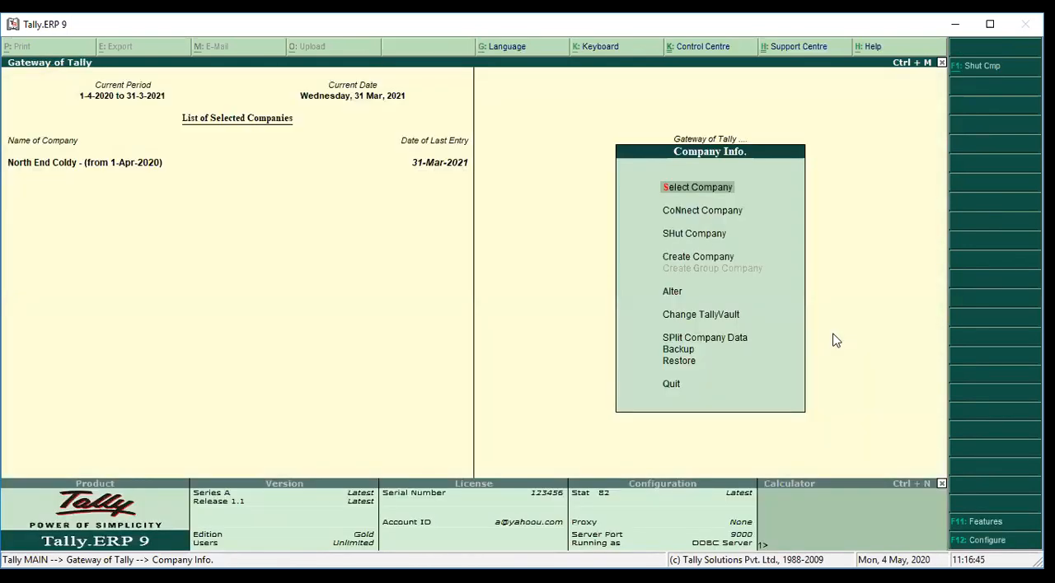
pyautogui.press('h')
pyautogui.press('Return')
pyautogui.press('Return')
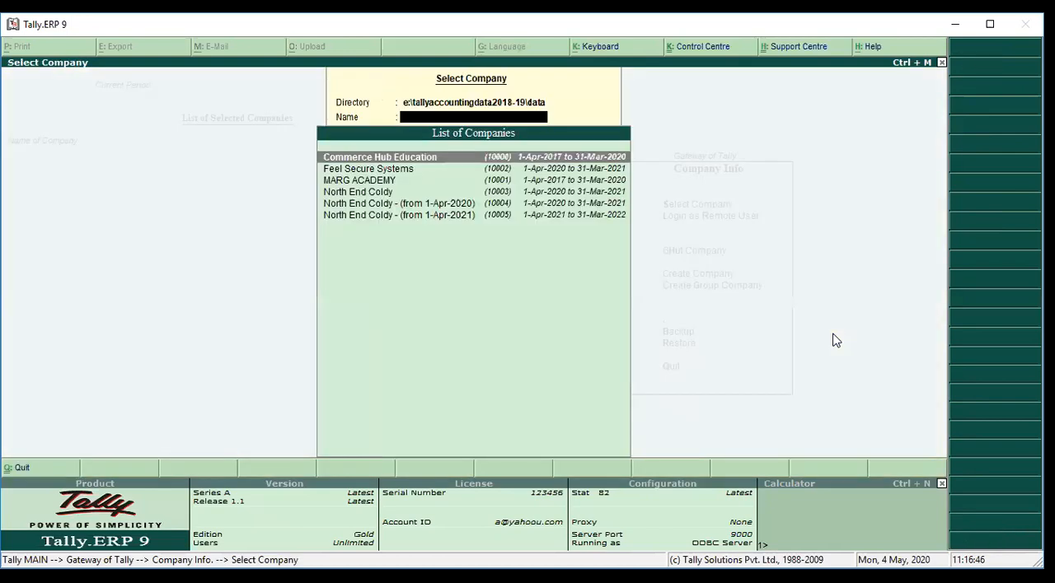
# Bring up the list of companies to load and highlight North End Coldy - (from 1-Apr-2021)
pyautogui.press('Down')
pyautogui.press('Down')
pyautogui.press('Down')
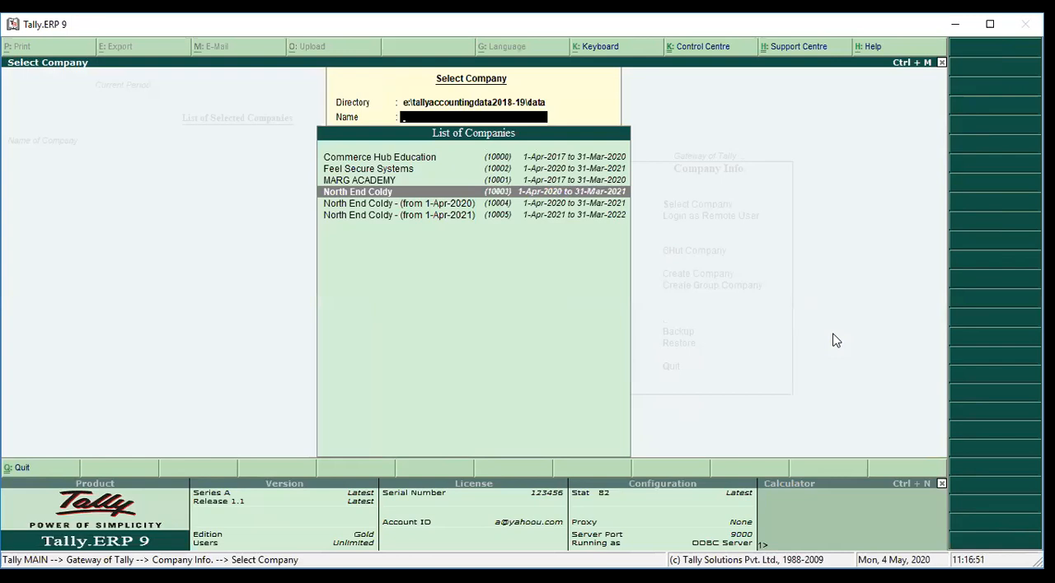
pyautogui.press('Down')
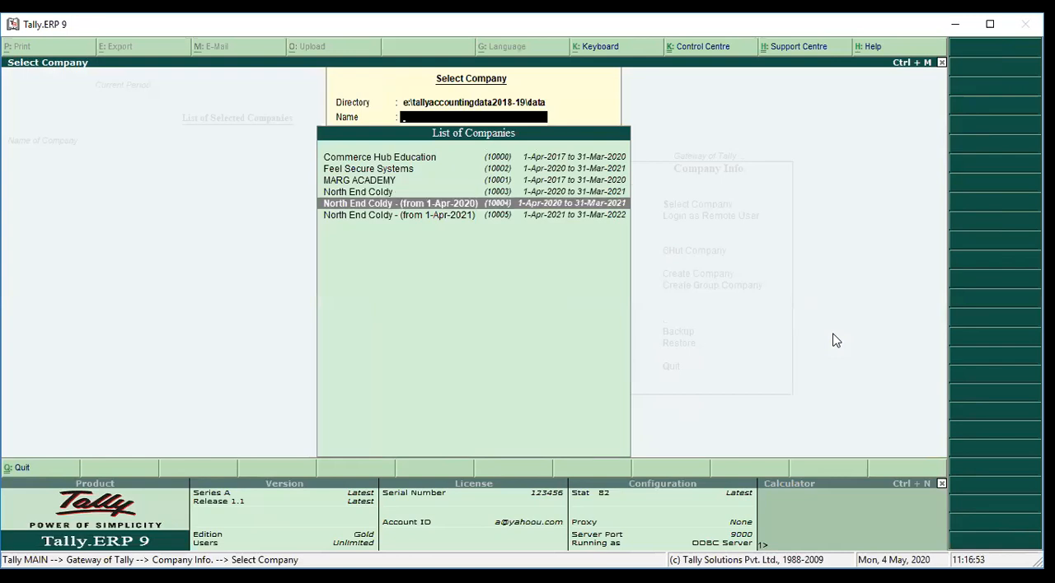
pyautogui.press('Down')
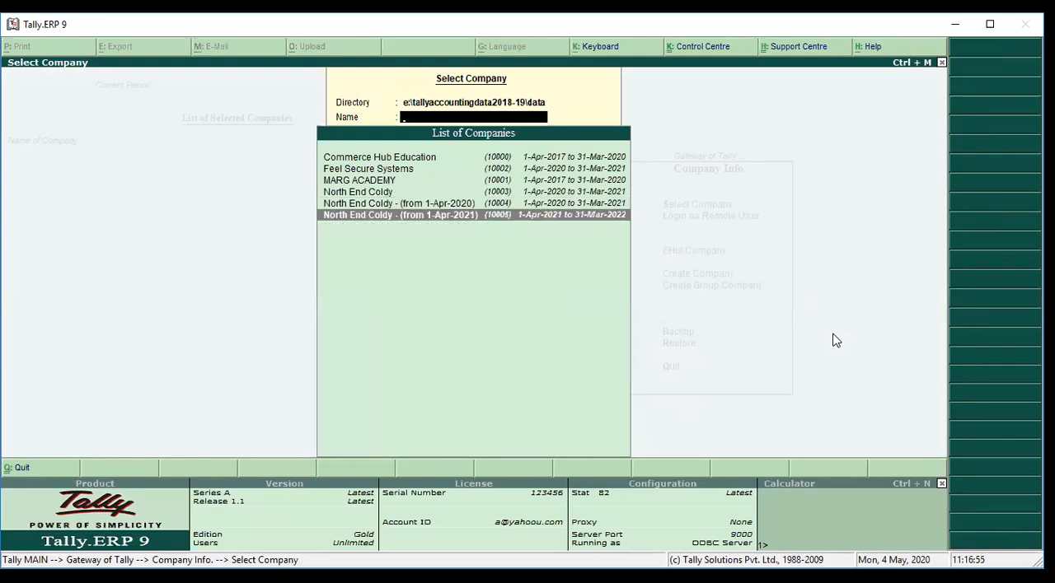
pyautogui.press('Up')
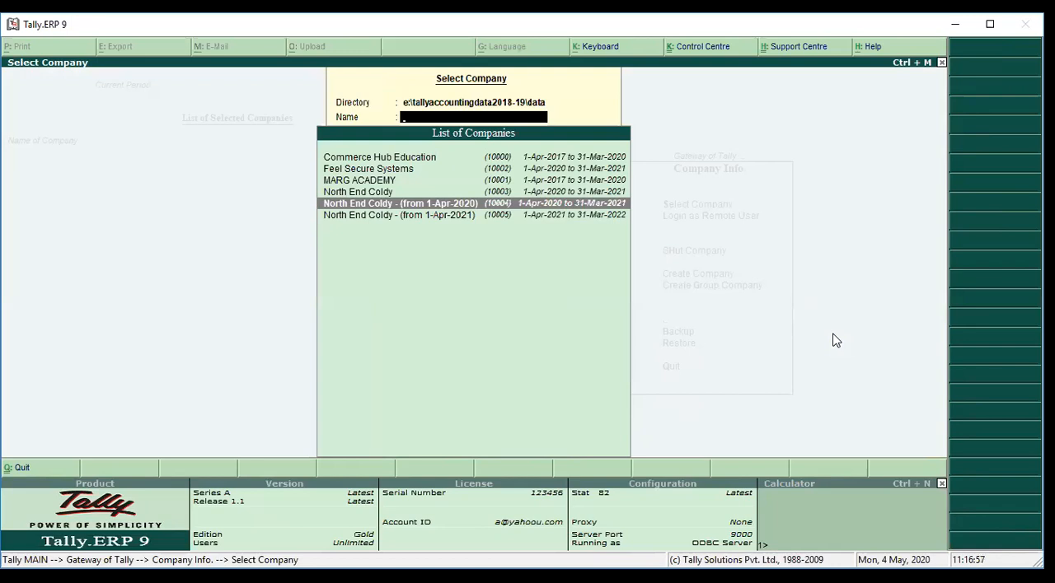
pyautogui.press('Down')
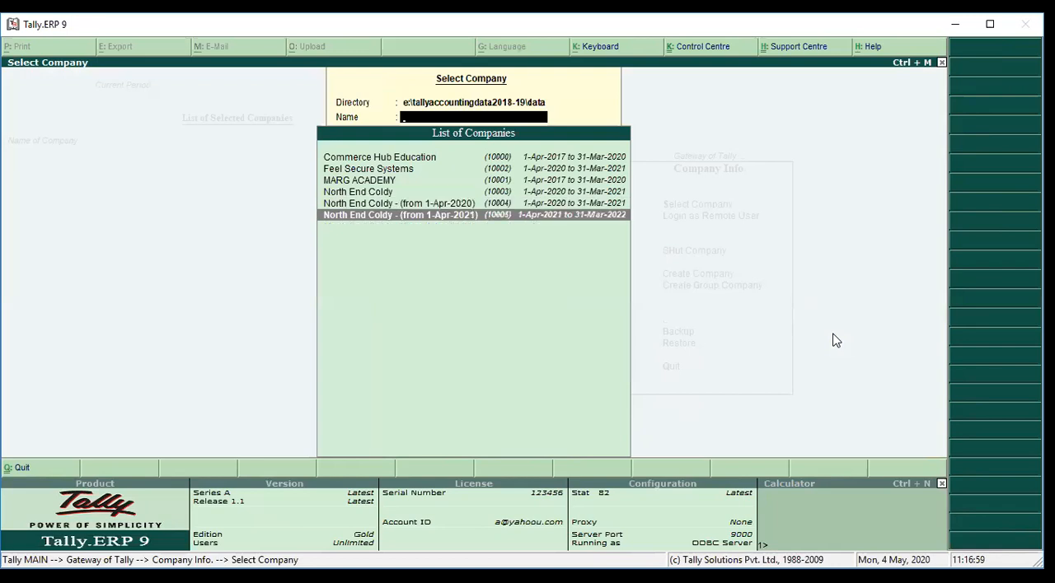